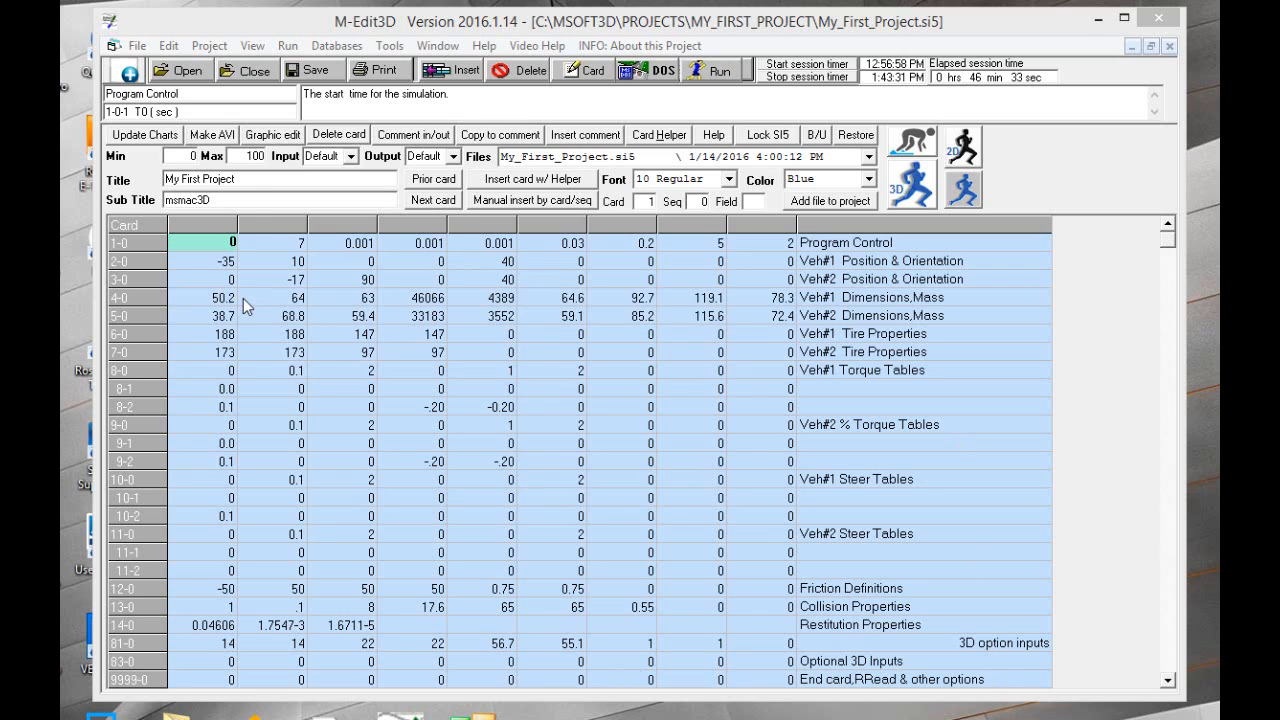
Create a new project named demo cloud scan in MSOFT3D\Projects, keeping the default vehicle specifications and the Large standard model for both vehicles
{"action": "left_click", "coordinate": [209, 45]}
{"action": "left_click", "coordinate": [215, 73]}
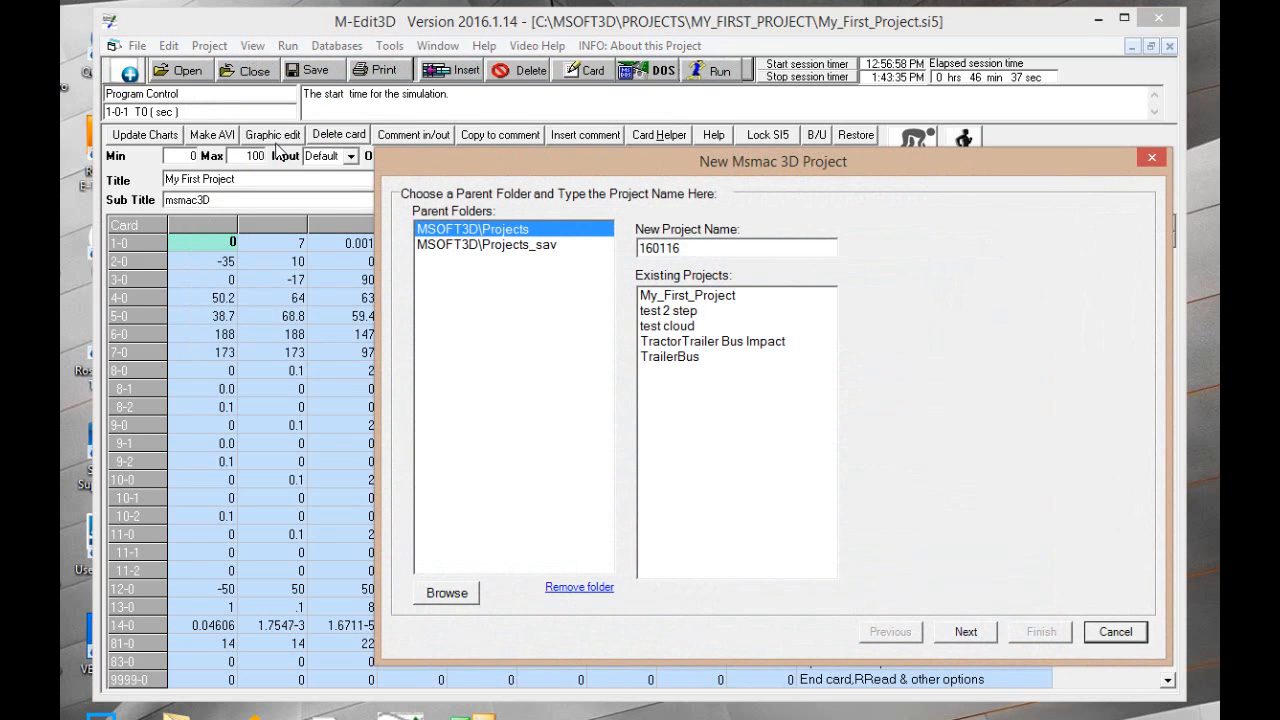
{"action": "double_click", "coordinate": [690, 248]}
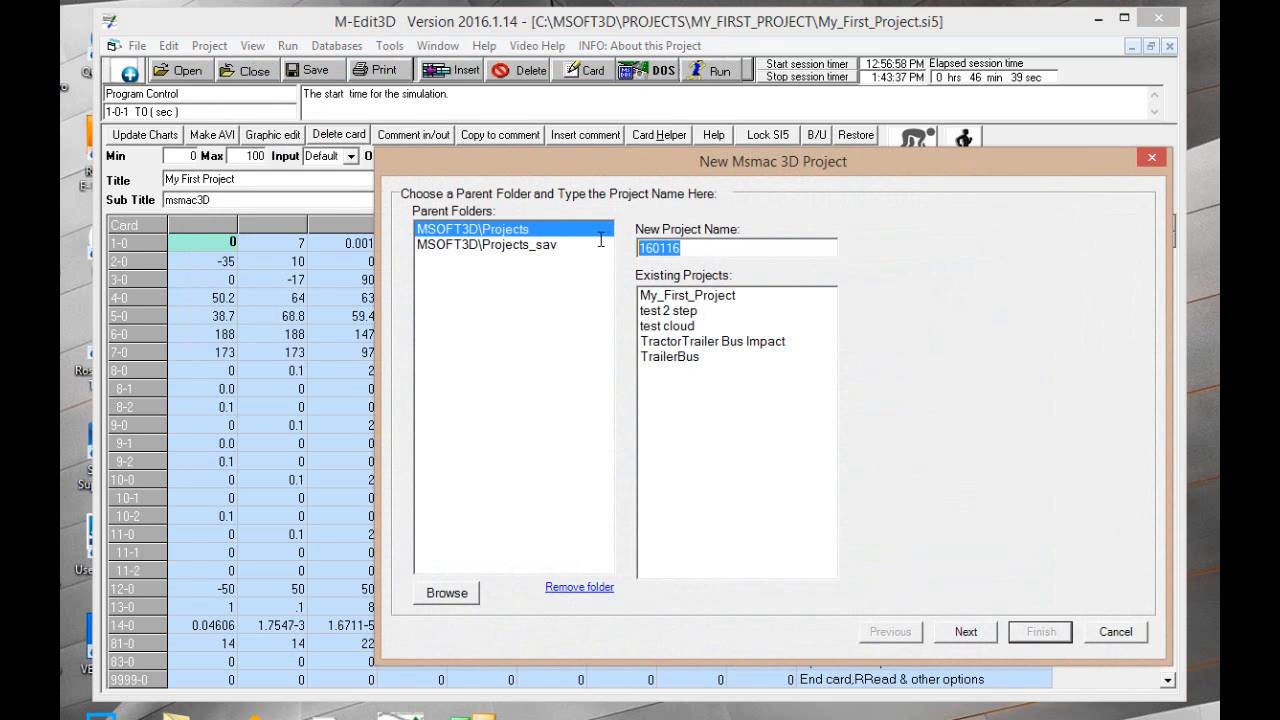
{"action": "type", "text": "demo cloud scan"}
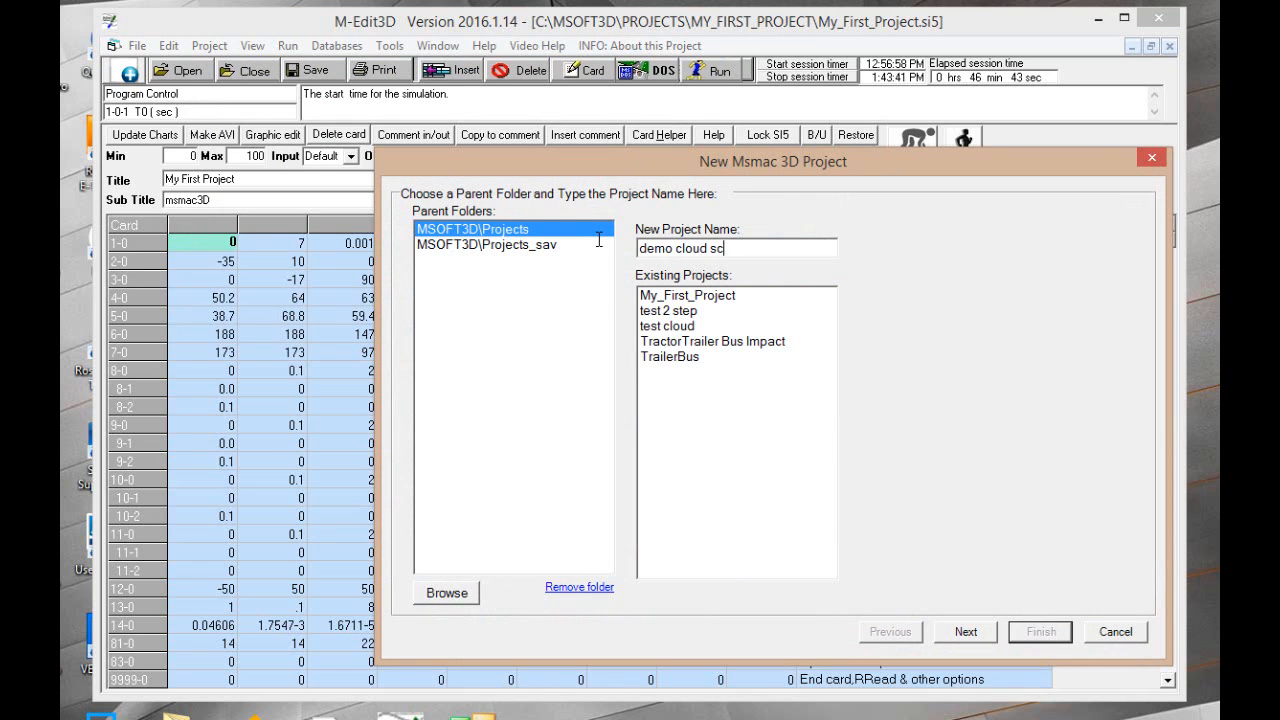
{"action": "left_click", "coordinate": [966, 631]}
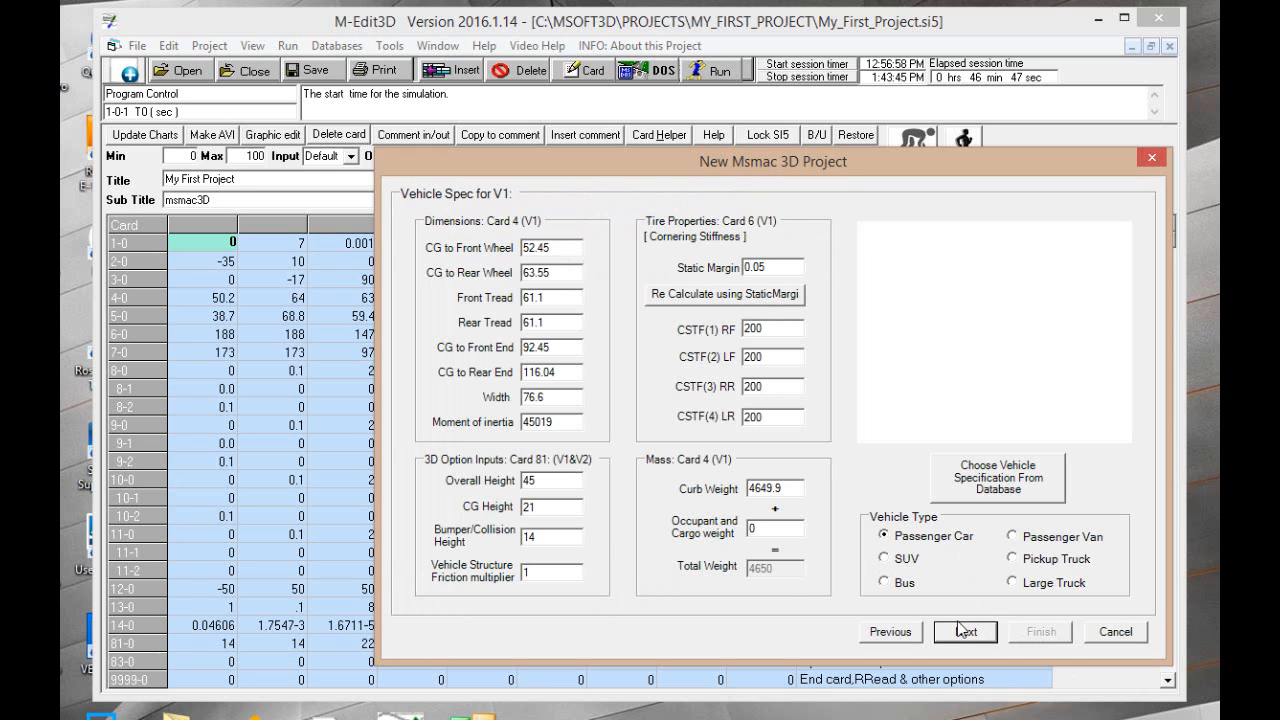
{"action": "left_click", "coordinate": [964, 632]}
{"action": "left_click", "coordinate": [964, 632]}
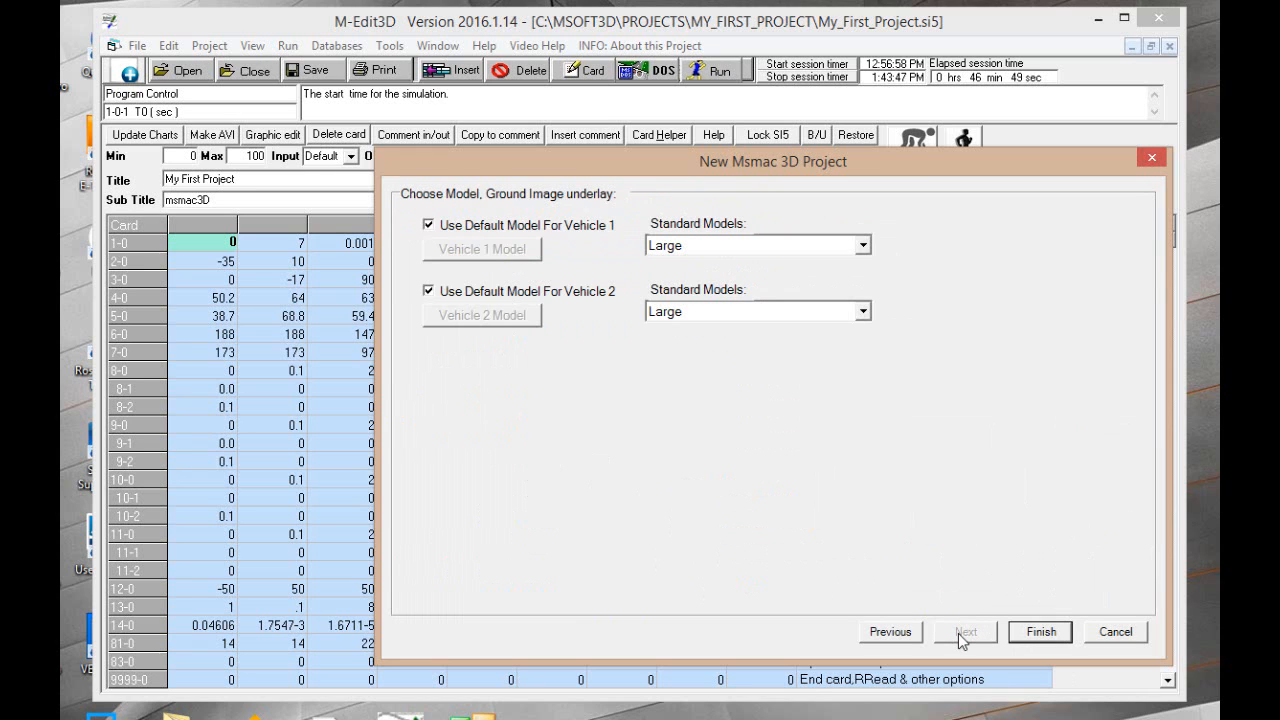
{"action": "left_click", "coordinate": [1040, 631]}
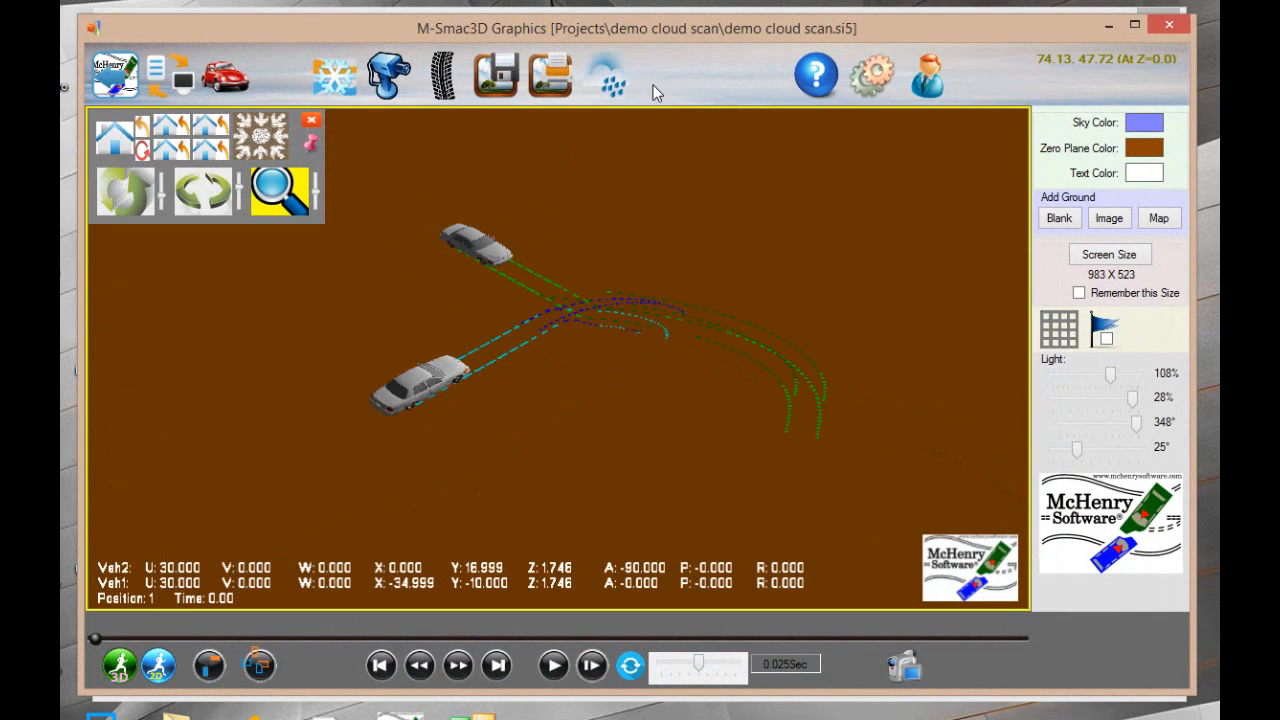
Load the point cloud file test-intersection-5x5.xyz as new ground, using an increment value of 1
{"action": "left_click", "coordinate": [614, 85]}
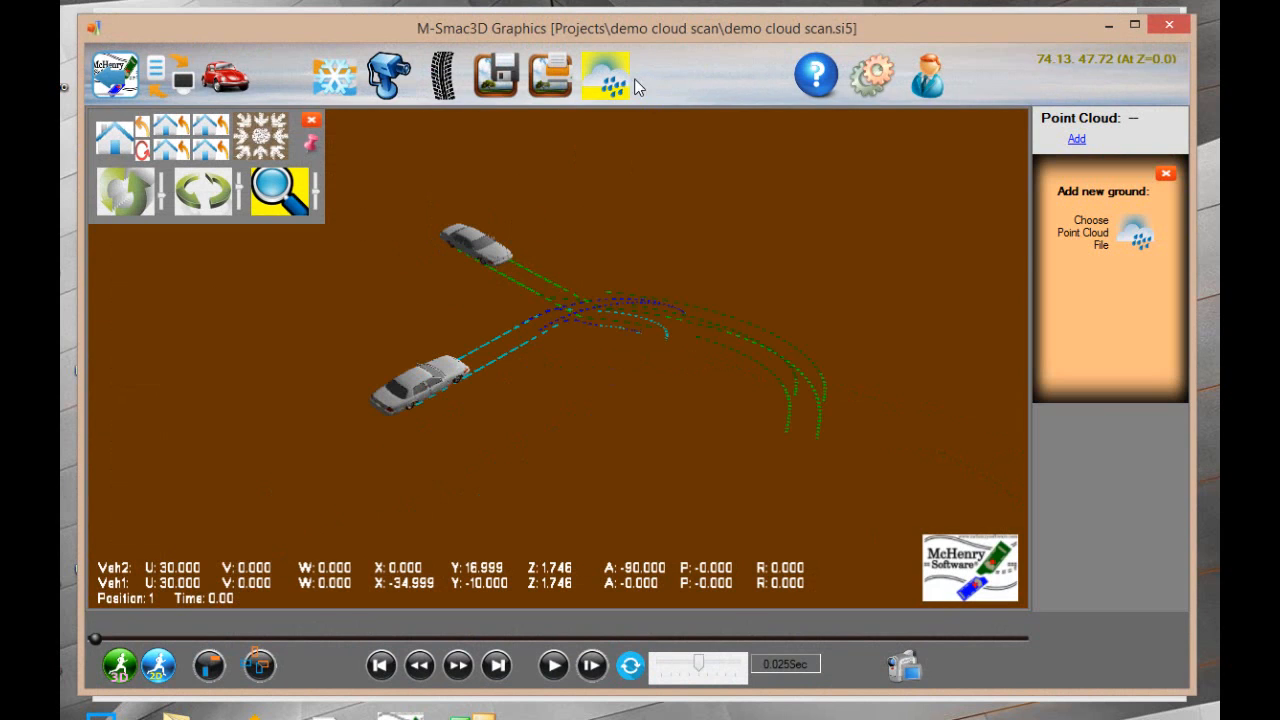
{"action": "left_click", "coordinate": [1140, 235]}
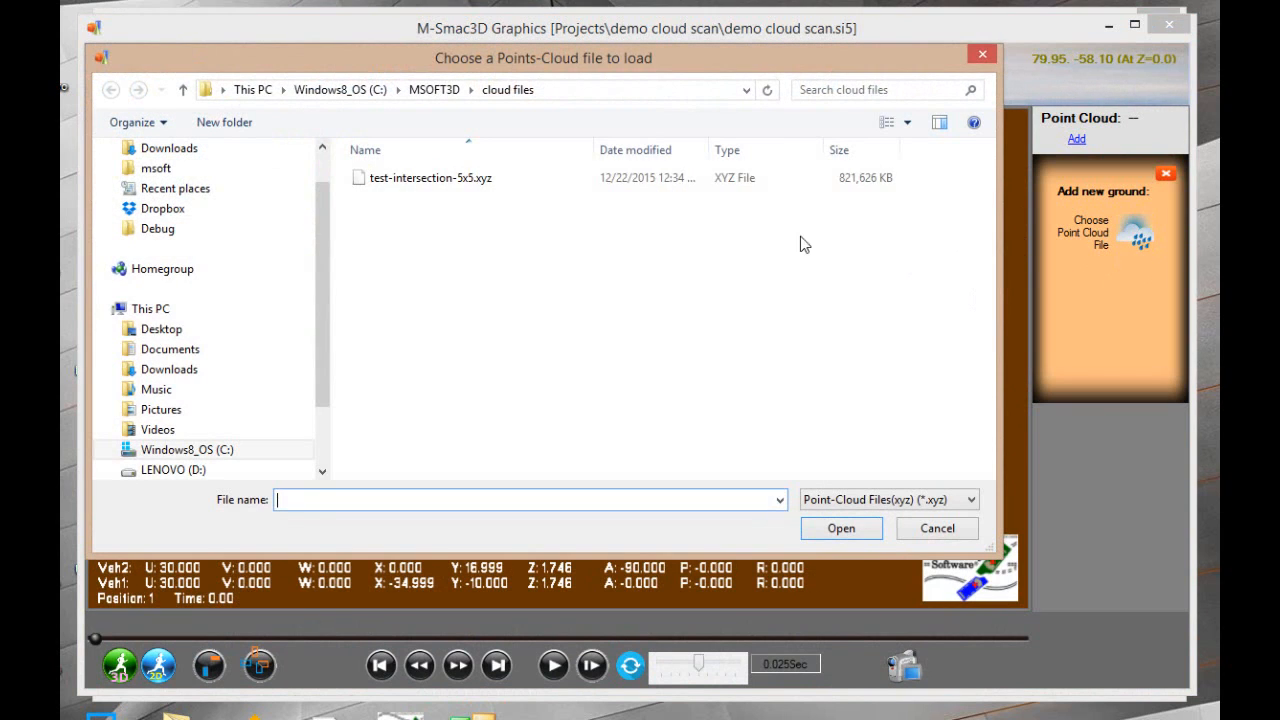
{"action": "left_click", "coordinate": [377, 180]}
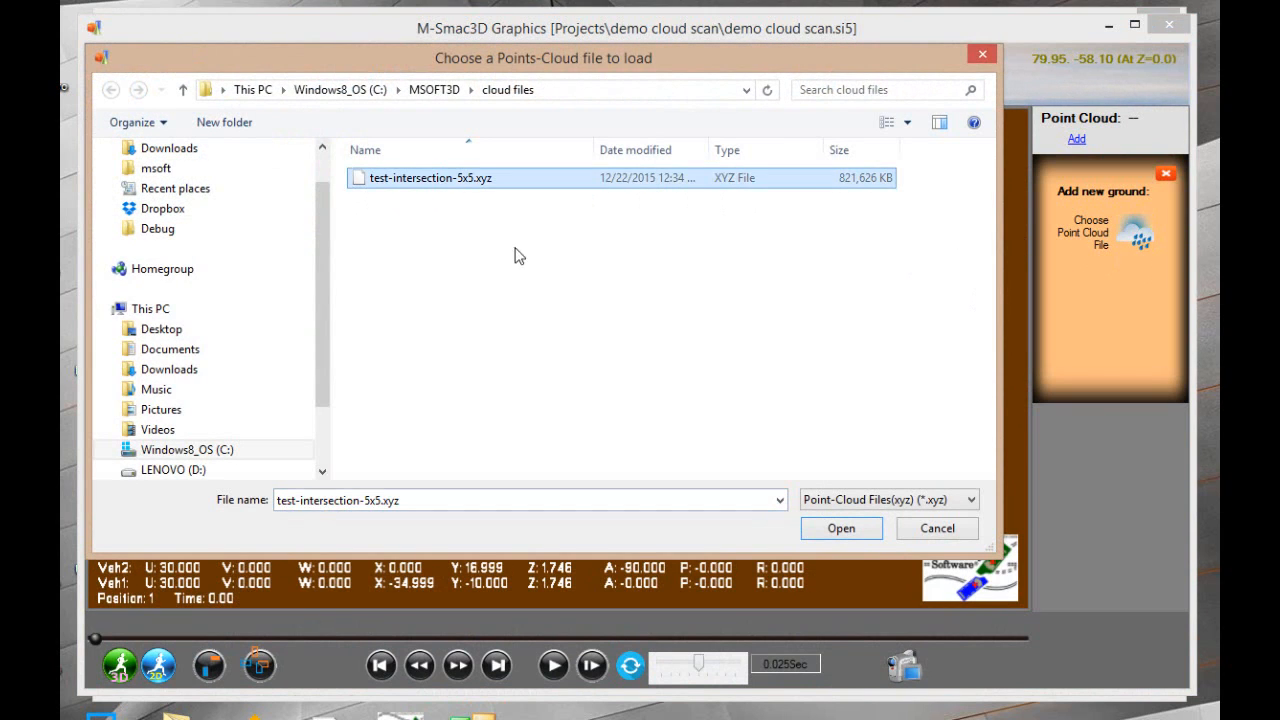
{"action": "left_click", "coordinate": [845, 530]}
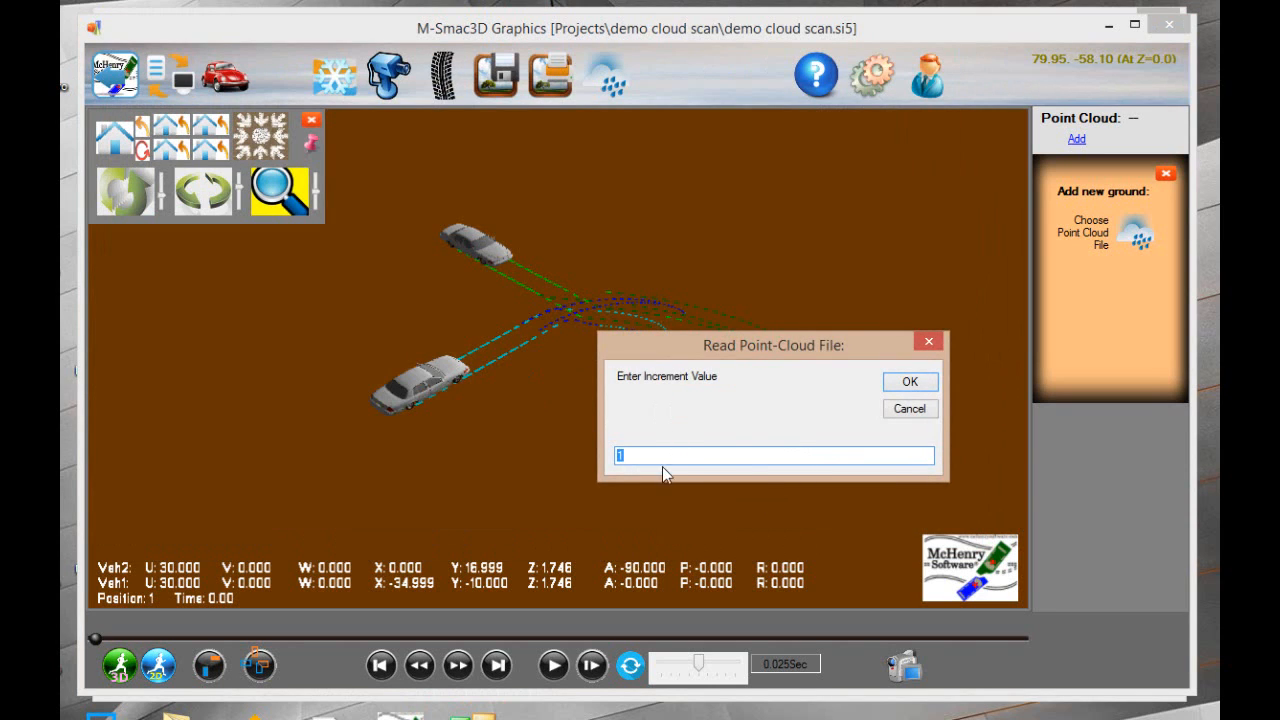
{"action": "left_click", "coordinate": [903, 384]}
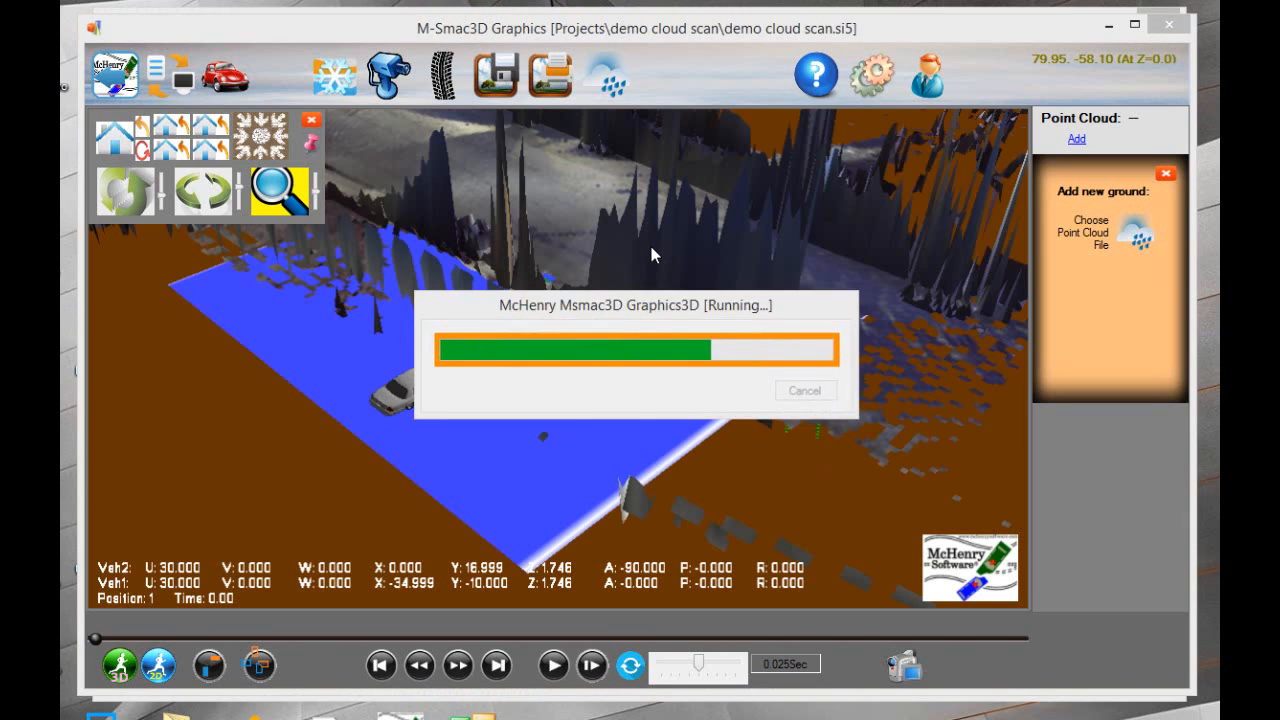
Examine the loaded point cloud surface around the intersection from different distances and angles
{"action": "scroll", "coordinate": [720, 314], "scroll_direction": "down", "scroll_amount": 4}
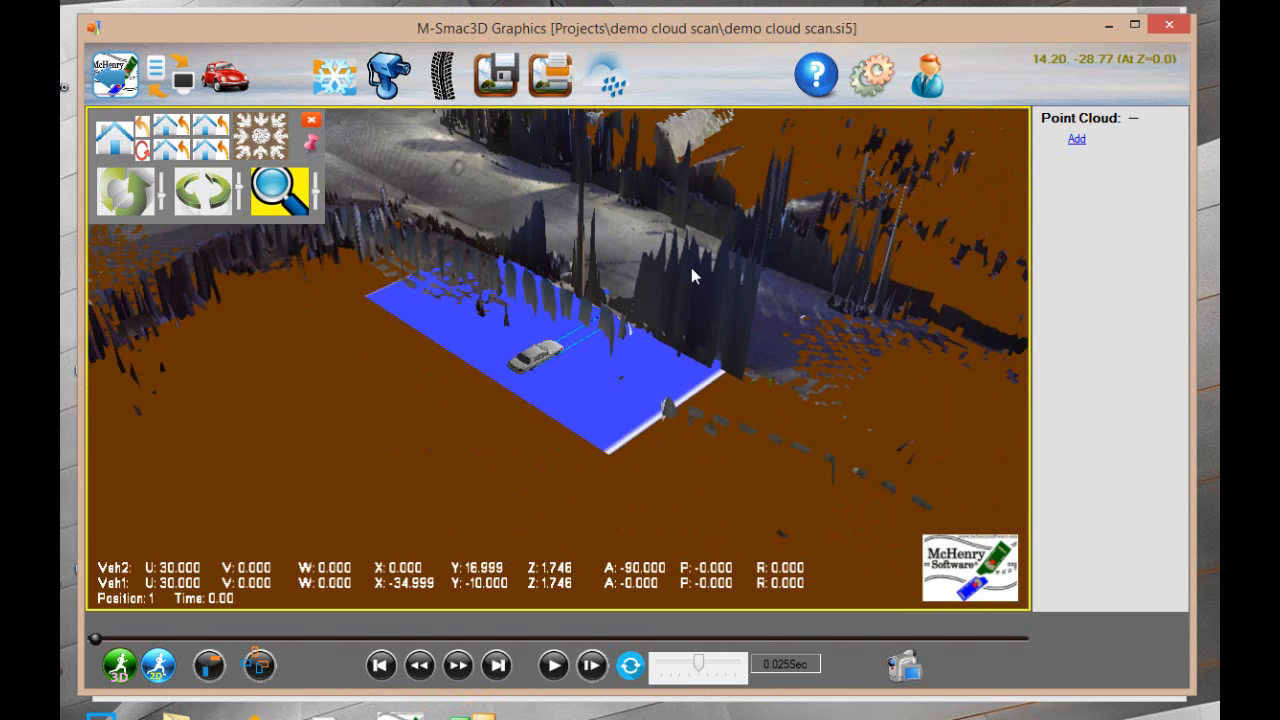
{"action": "left_click_drag", "start_coordinate": [684, 267], "coordinate": [380, 357]}
{"action": "left_click_drag", "start_coordinate": [467, 381], "coordinate": [544, 444]}
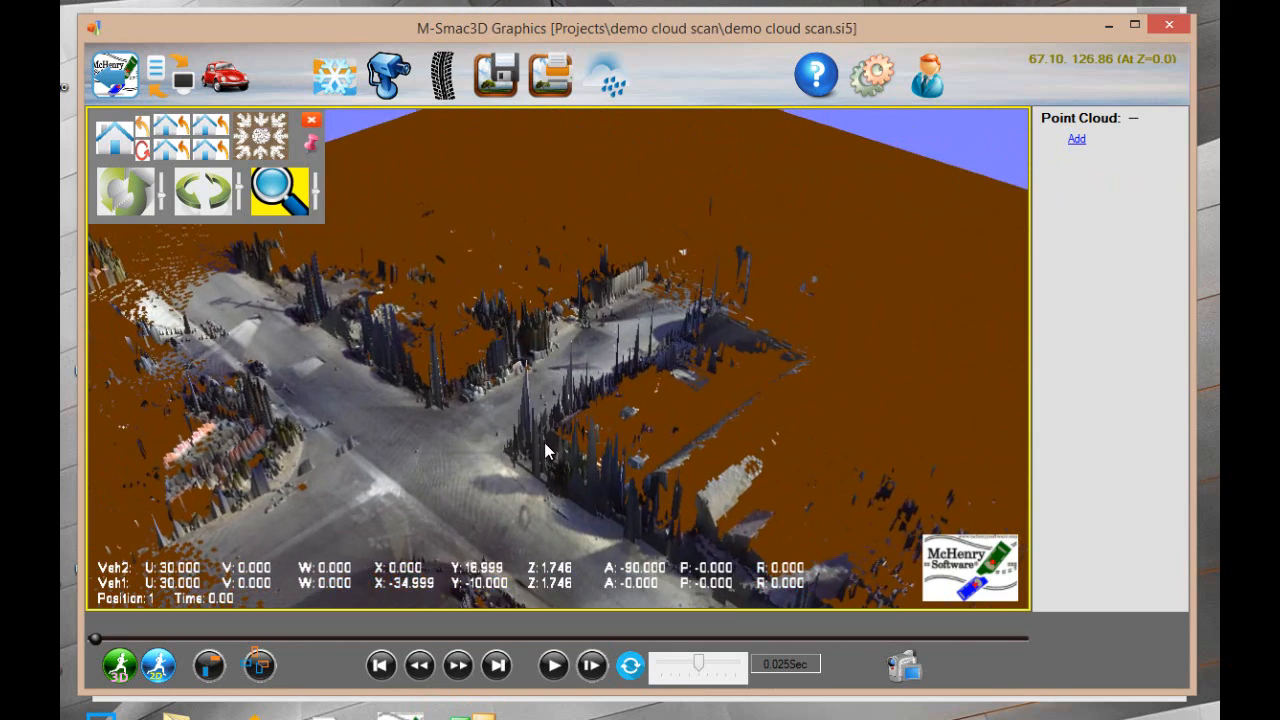
{"action": "scroll", "coordinate": [543, 425], "scroll_direction": "up", "scroll_amount": 5}
{"action": "middle_click_drag", "start_coordinate": [326, 418], "coordinate": [437, 470]}
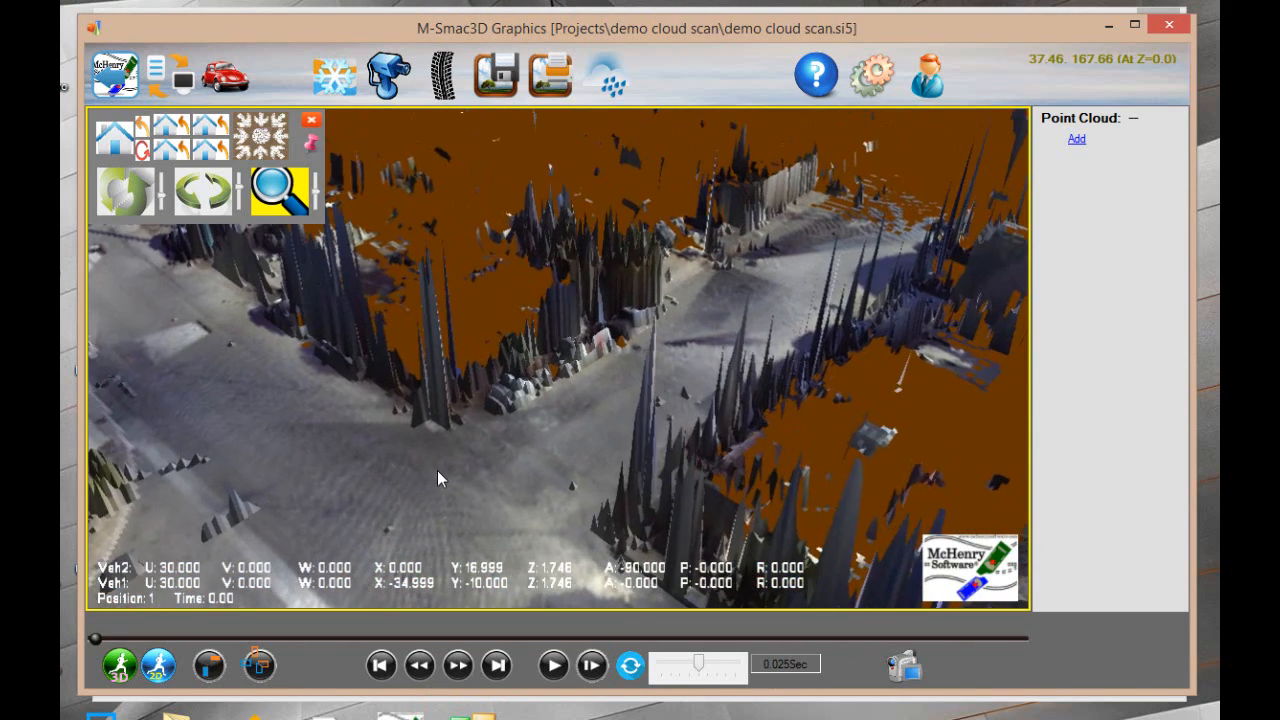
{"action": "scroll", "coordinate": [431, 463], "scroll_direction": "down", "scroll_amount": 3}
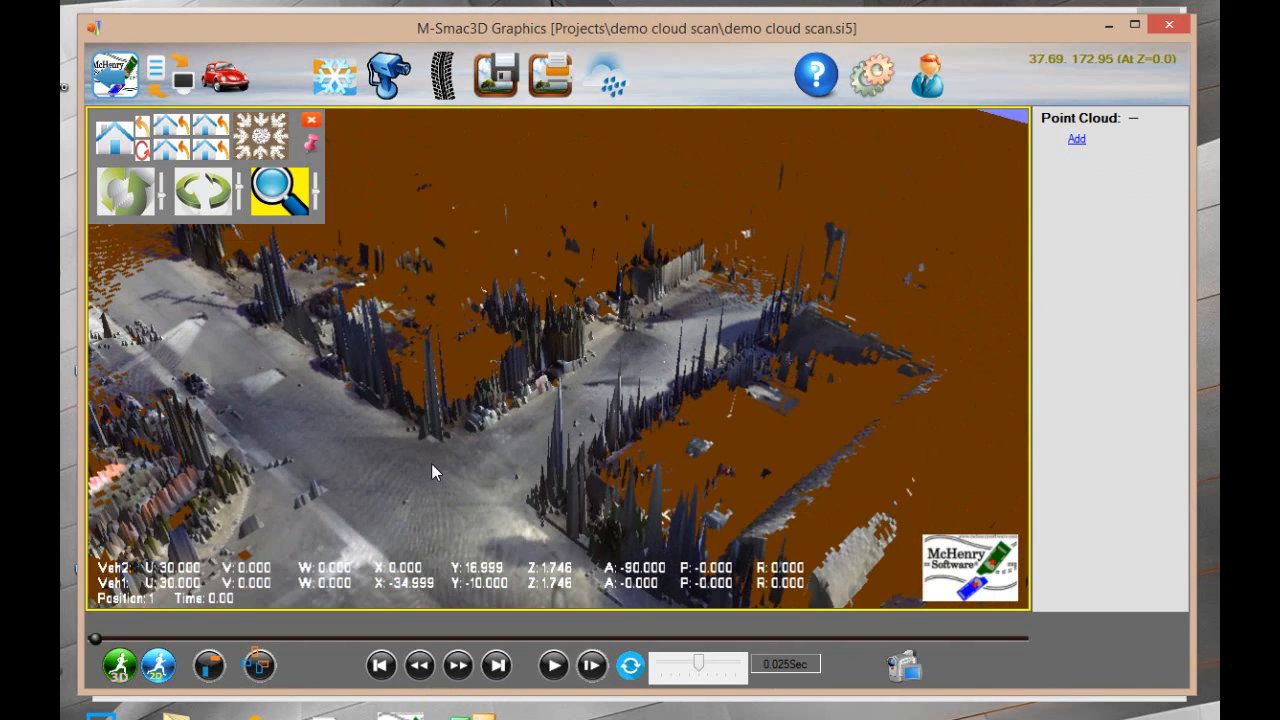
Place the first five boundary points of point cloud G1, from the west road's upper edge around the north road to the northeast corner
{"action": "left_click", "coordinate": [608, 76]}
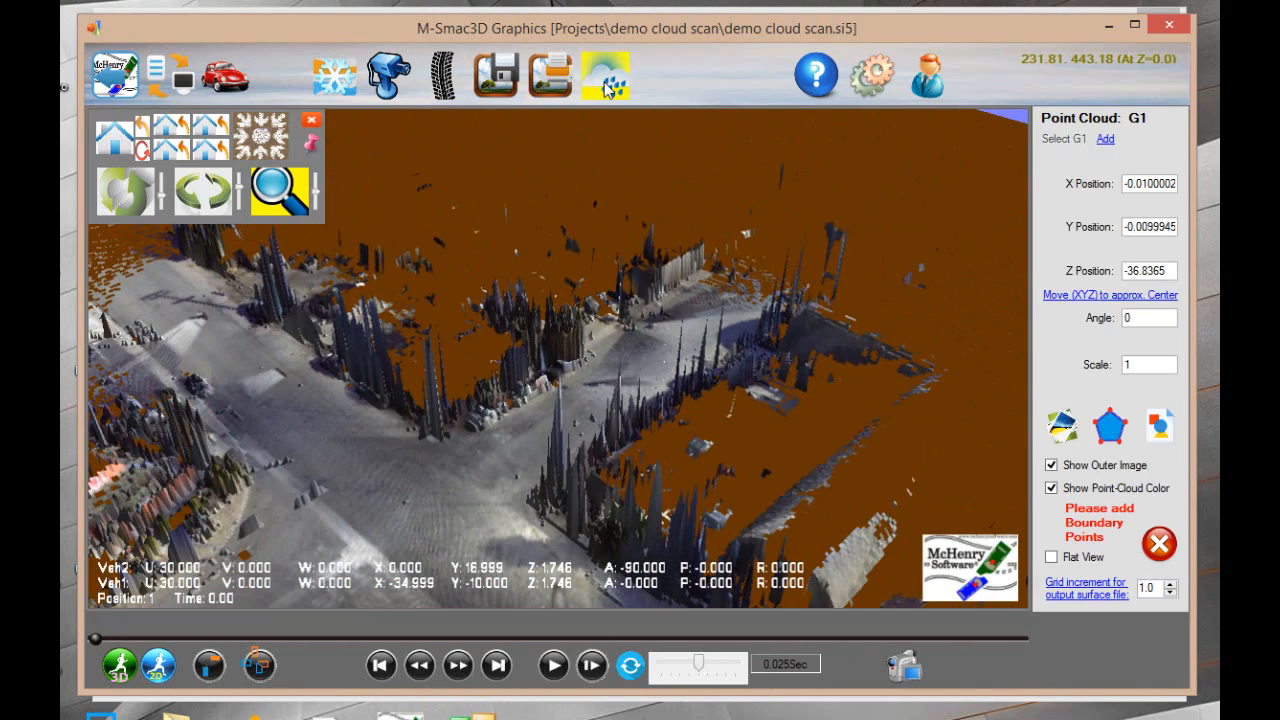
{"action": "left_click", "coordinate": [1113, 427]}
{"action": "scroll", "coordinate": [484, 296], "scroll_direction": "down", "scroll_amount": 4}
{"action": "middle_click_drag", "start_coordinate": [438, 287], "coordinate": [584, 376]}
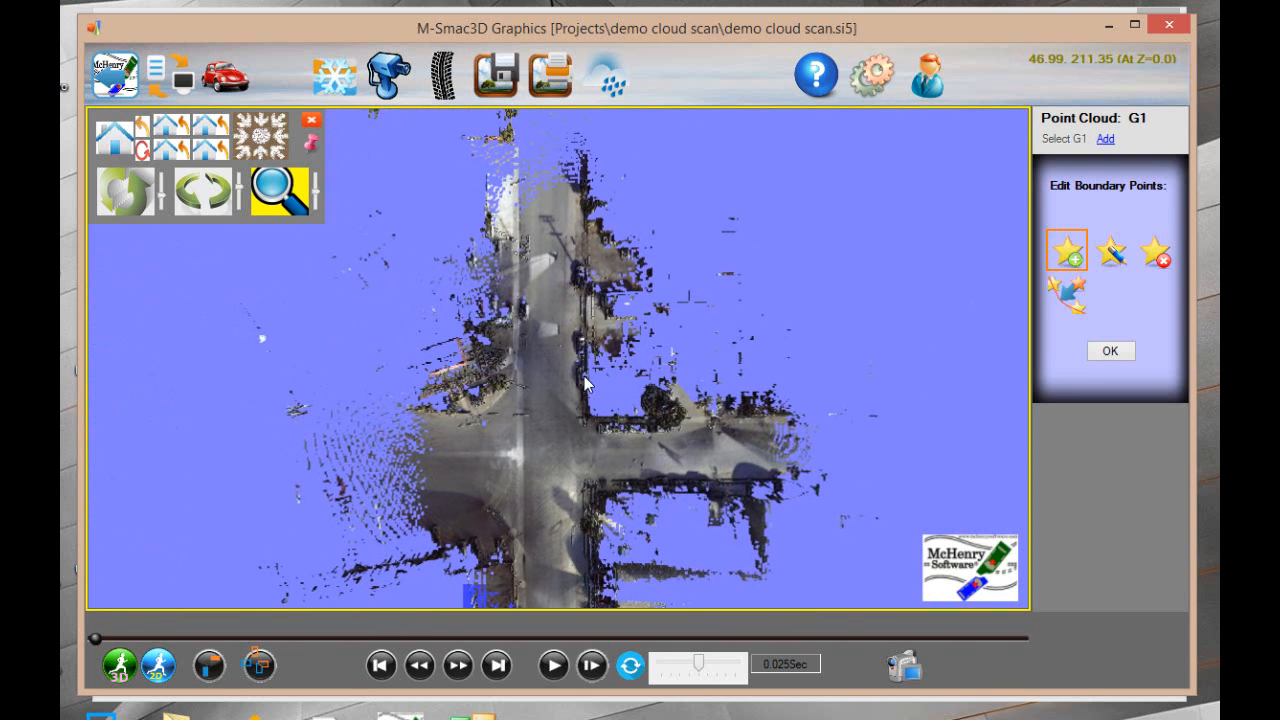
{"action": "left_click", "coordinate": [435, 424]}
{"action": "left_click", "coordinate": [516, 424]}
{"action": "left_click", "coordinate": [522, 243]}
{"action": "left_click", "coordinate": [577, 247]}
{"action": "left_click", "coordinate": [572, 425]}
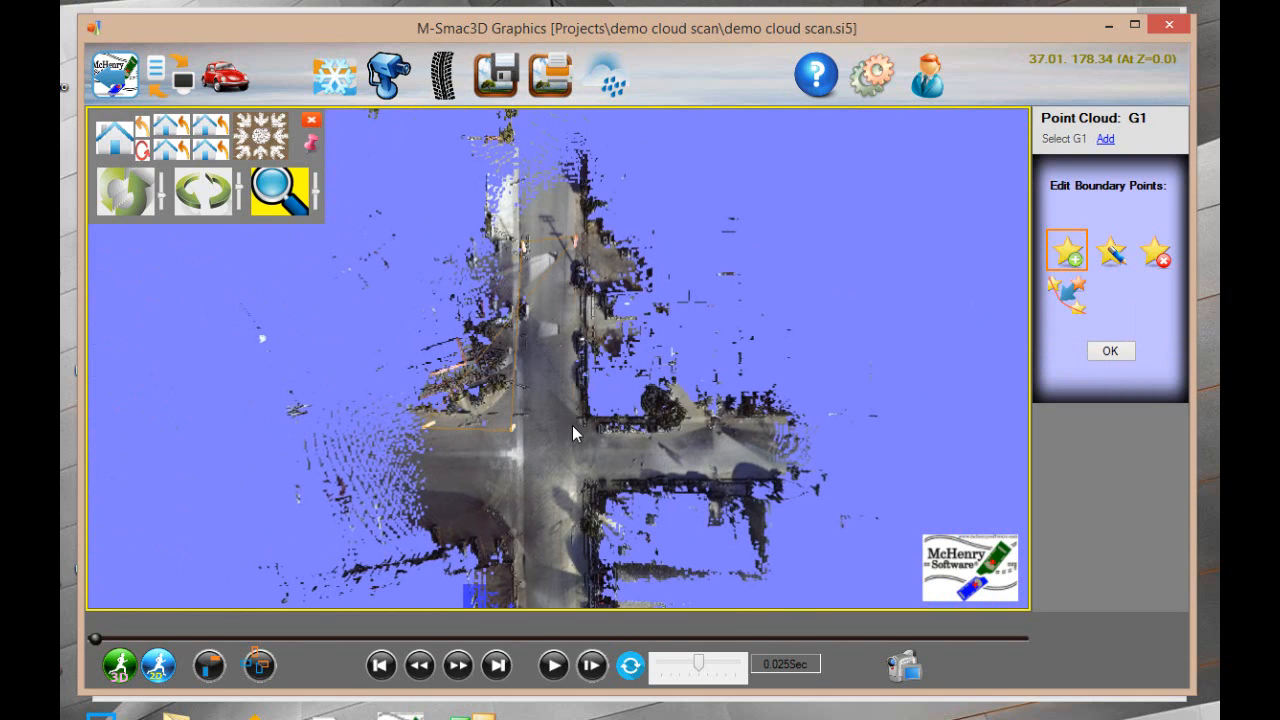
Complete the boundary of point cloud G1 around the east, south and west roads, following the curved southwest corner, and accept it
{"action": "left_click", "coordinate": [706, 431]}
{"action": "left_click", "coordinate": [581, 471]}
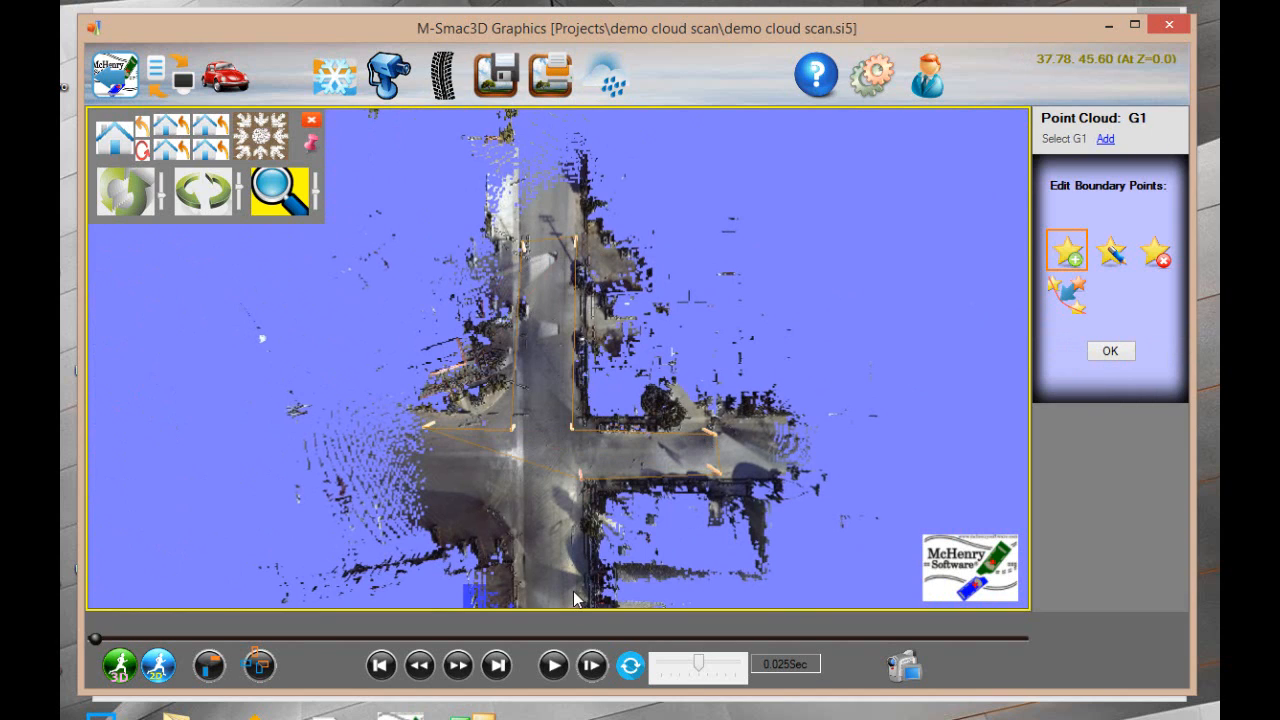
{"action": "left_click", "coordinate": [527, 590]}
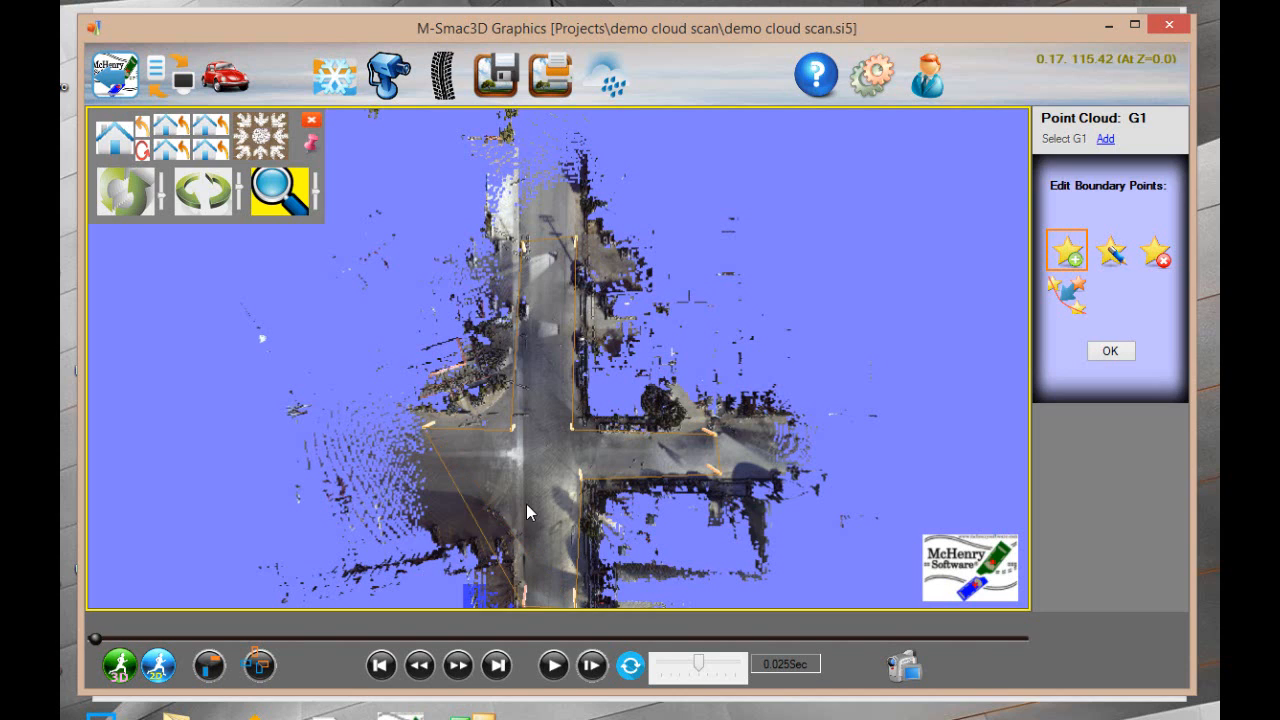
{"action": "left_click", "coordinate": [505, 515]}
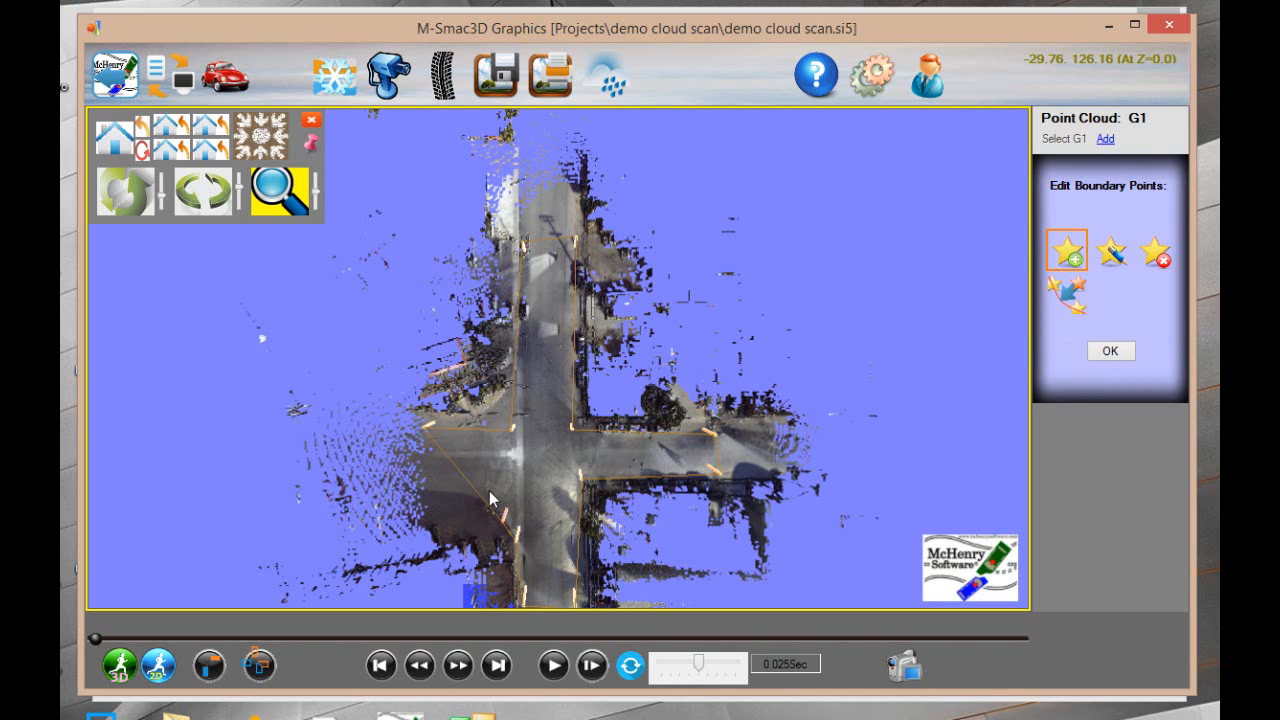
{"action": "left_click", "coordinate": [425, 482]}
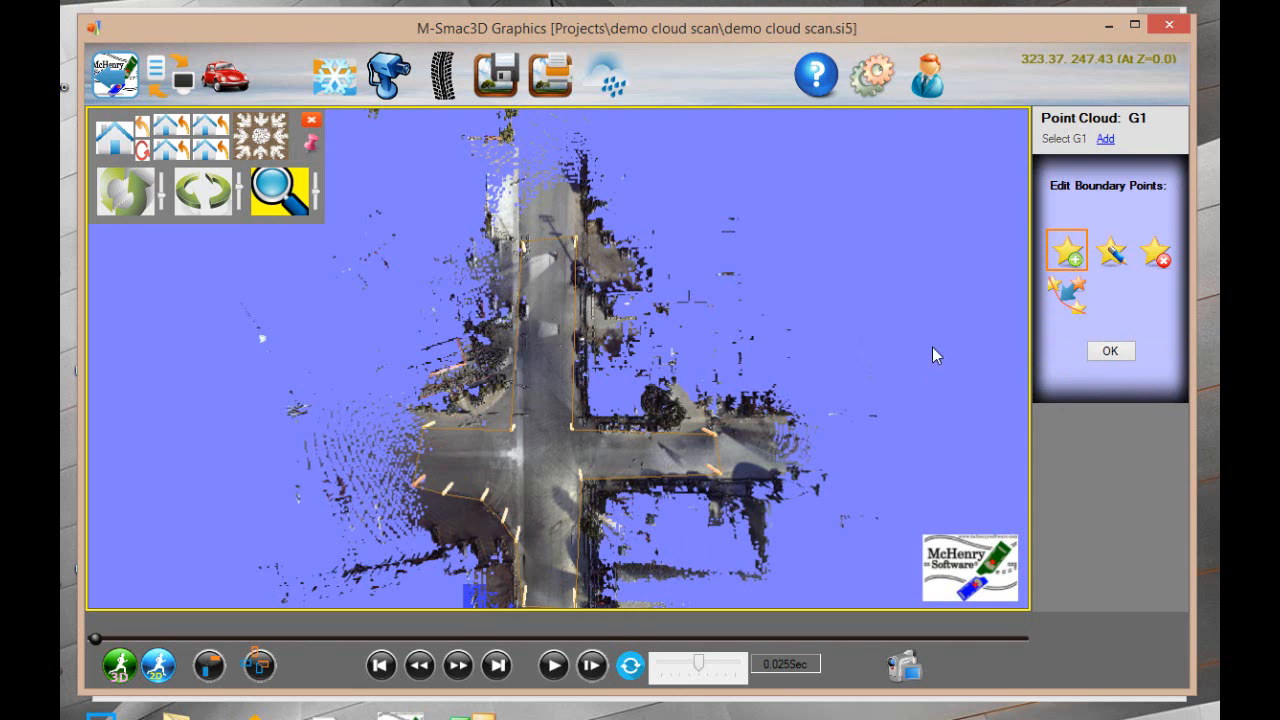
{"action": "left_click", "coordinate": [1108, 351]}
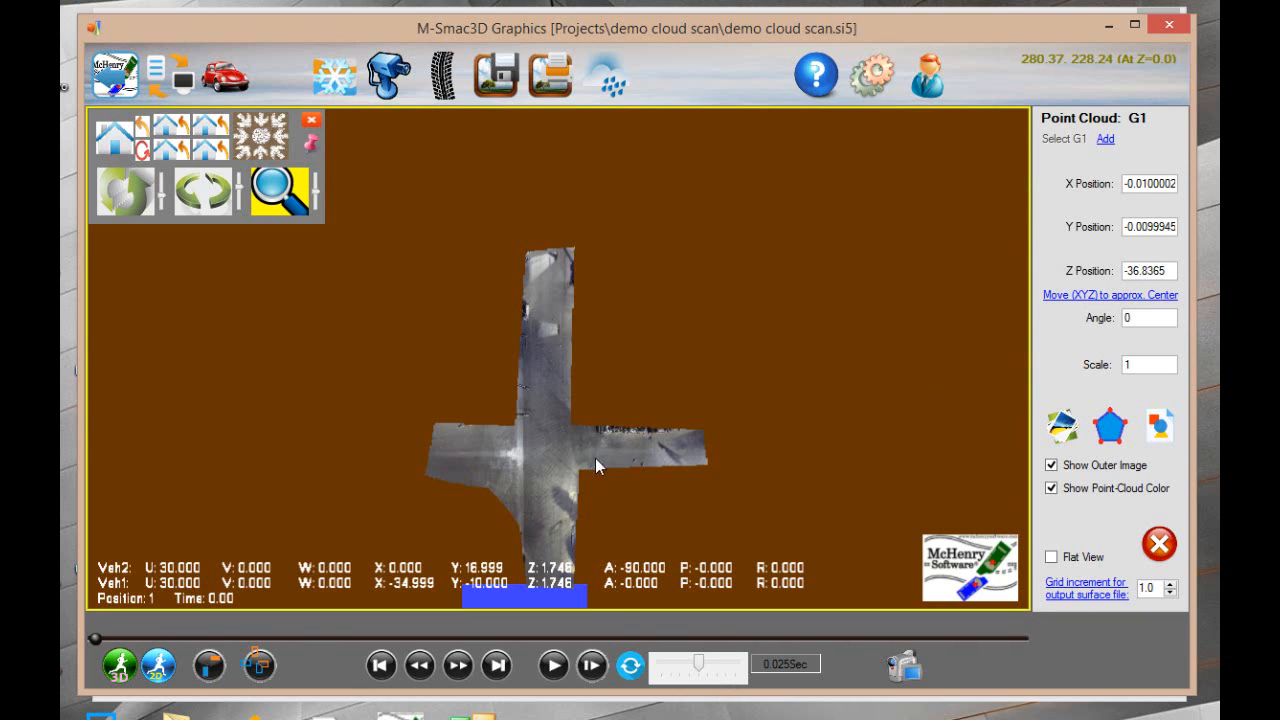
Overlay the ground image test-intersection.jpg from the MSOFT3D\Images folder on point cloud G1, at a size of 574.5 by 632.5
{"action": "left_click", "coordinate": [121, 140]}
{"action": "scroll", "coordinate": [714, 441], "scroll_direction": "down", "scroll_amount": 3}
{"action": "scroll", "coordinate": [708, 441], "scroll_direction": "up", "scroll_amount": 3}
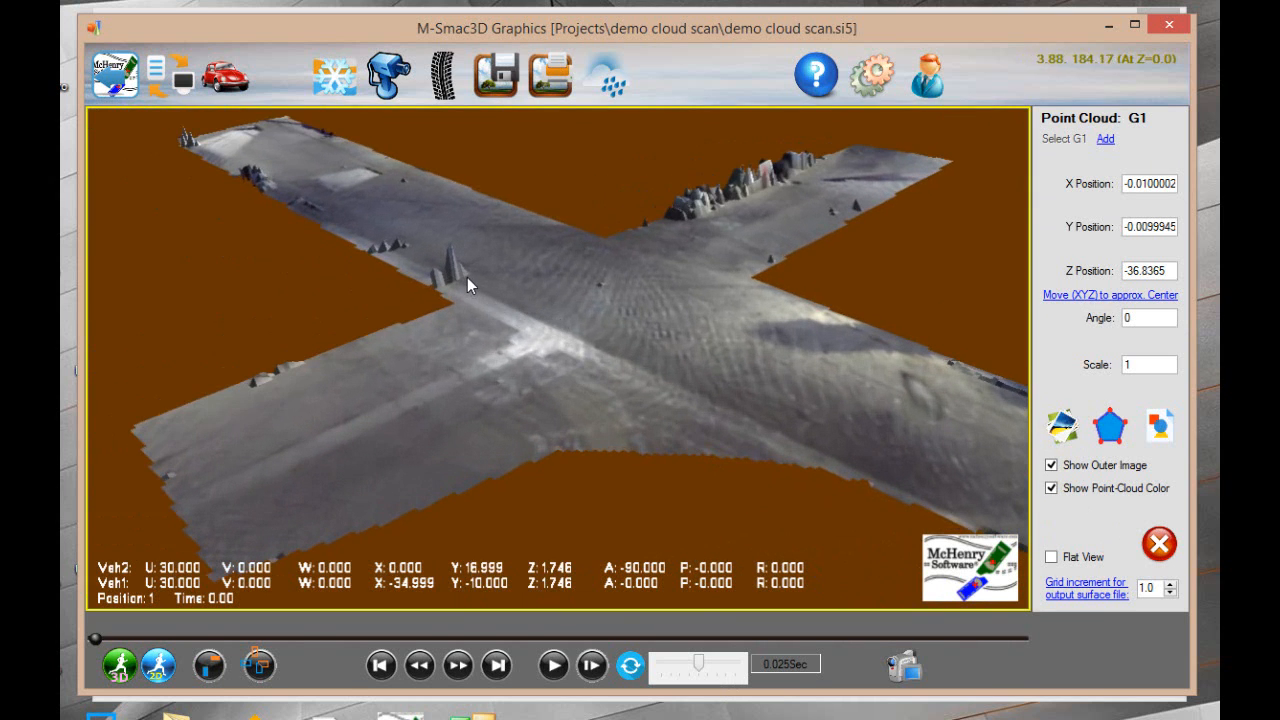
{"action": "left_click", "coordinate": [1070, 427]}
{"action": "left_click", "coordinate": [1094, 212]}
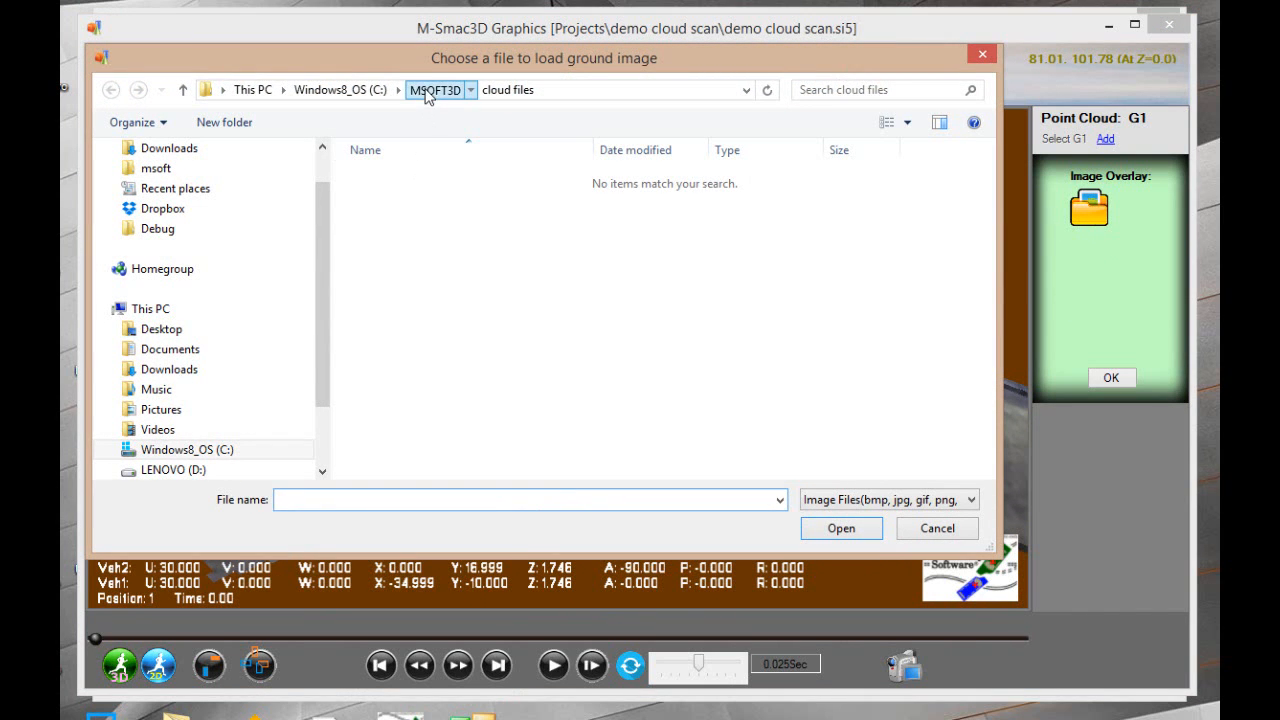
{"action": "left_click", "coordinate": [434, 89]}
{"action": "left_click", "coordinate": [395, 320]}
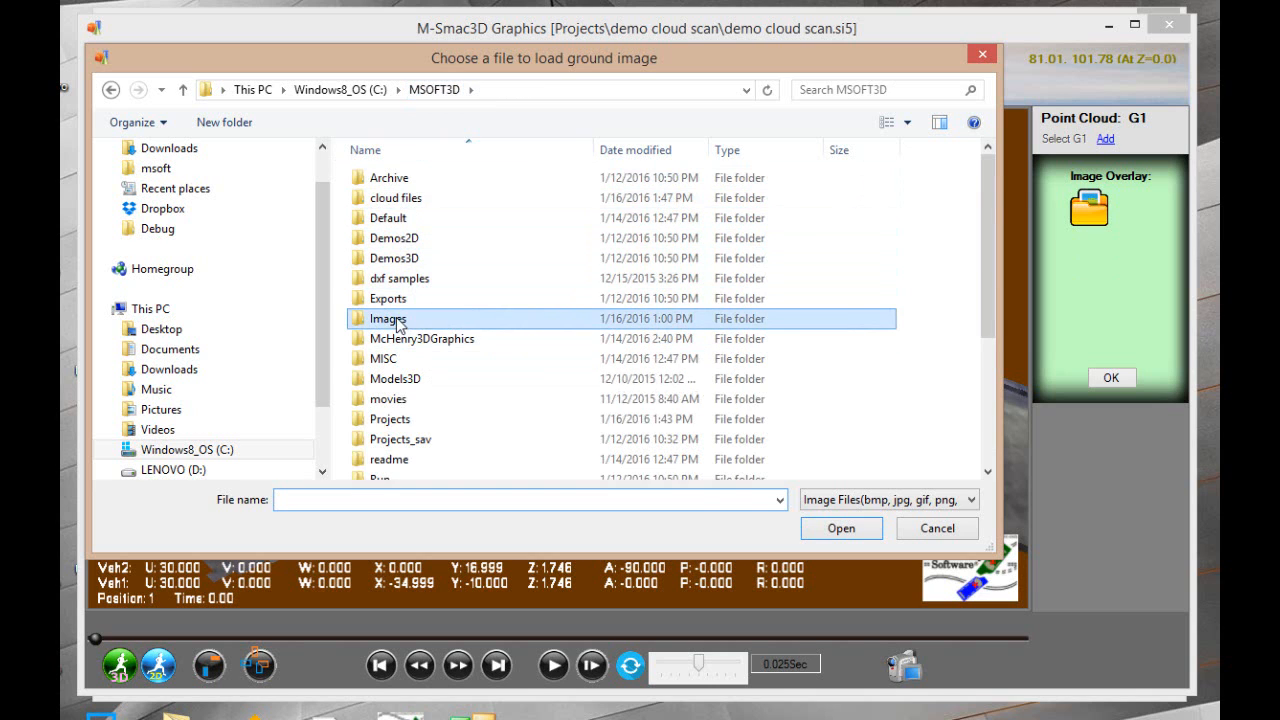
{"action": "double_click", "coordinate": [395, 320]}
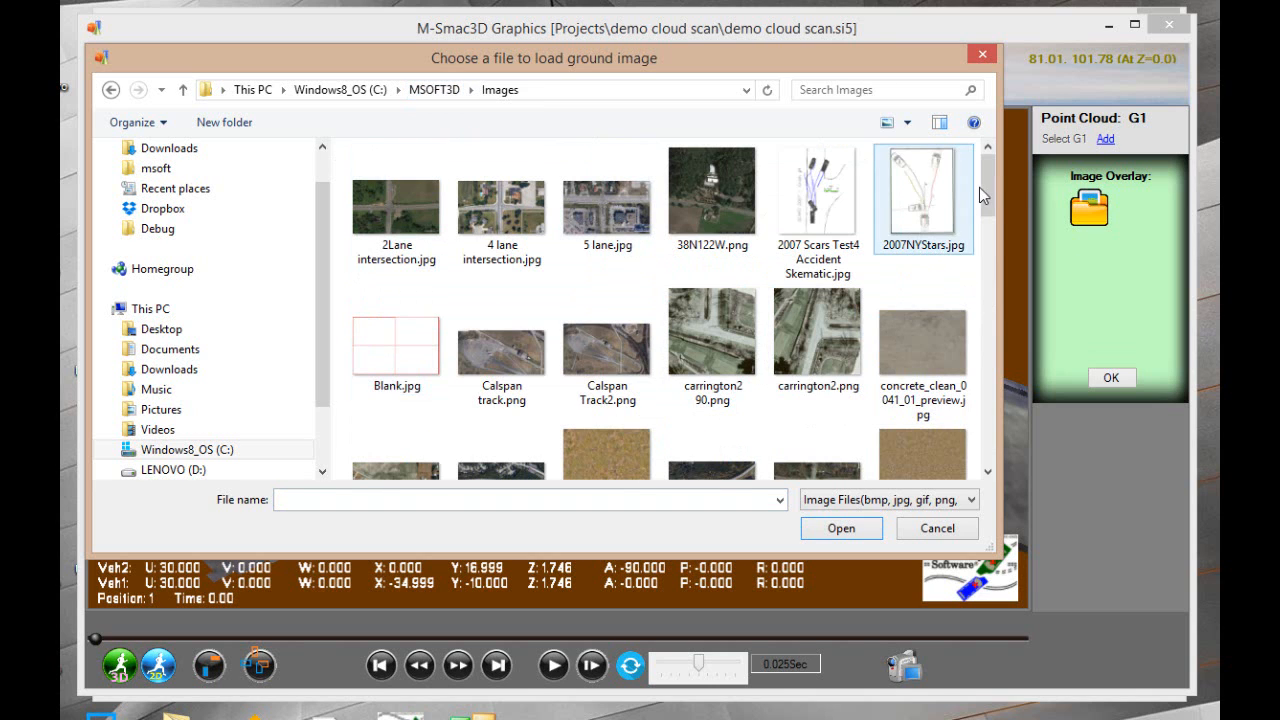
{"action": "left_click_drag", "start_coordinate": [983, 185], "coordinate": [1000, 423]}
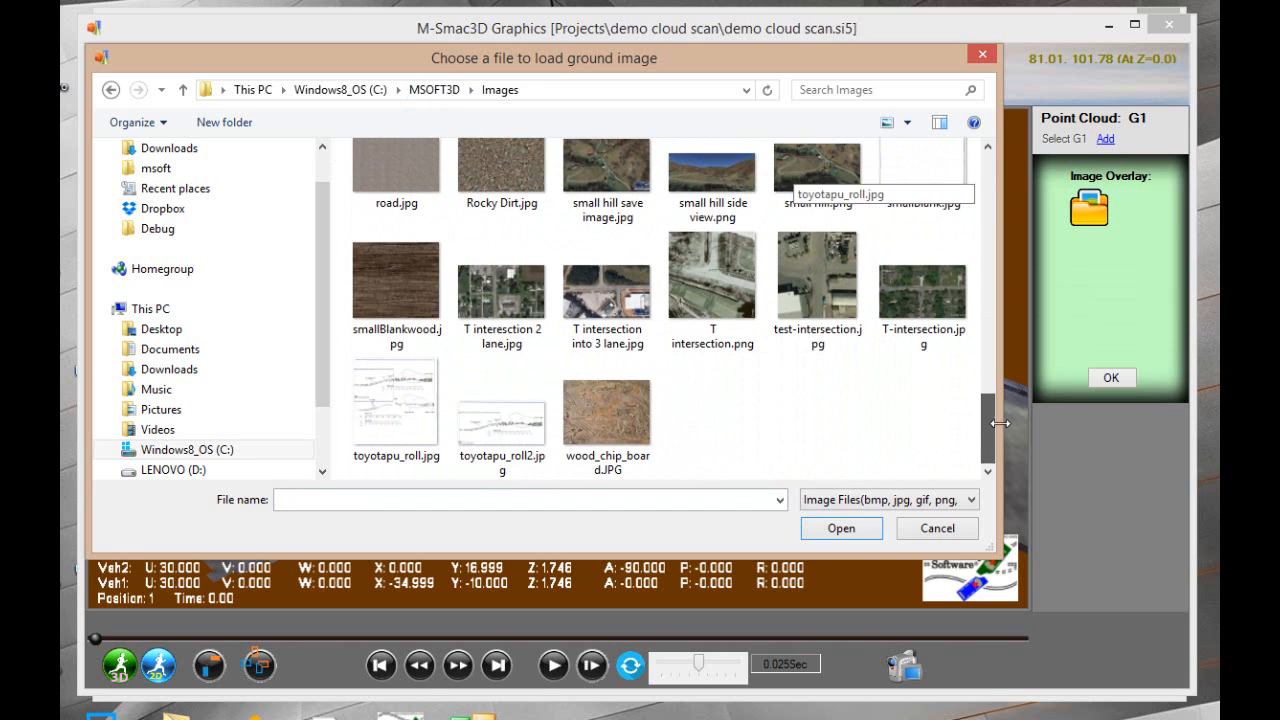
{"action": "left_click", "coordinate": [820, 265]}
{"action": "left_click", "coordinate": [842, 533]}
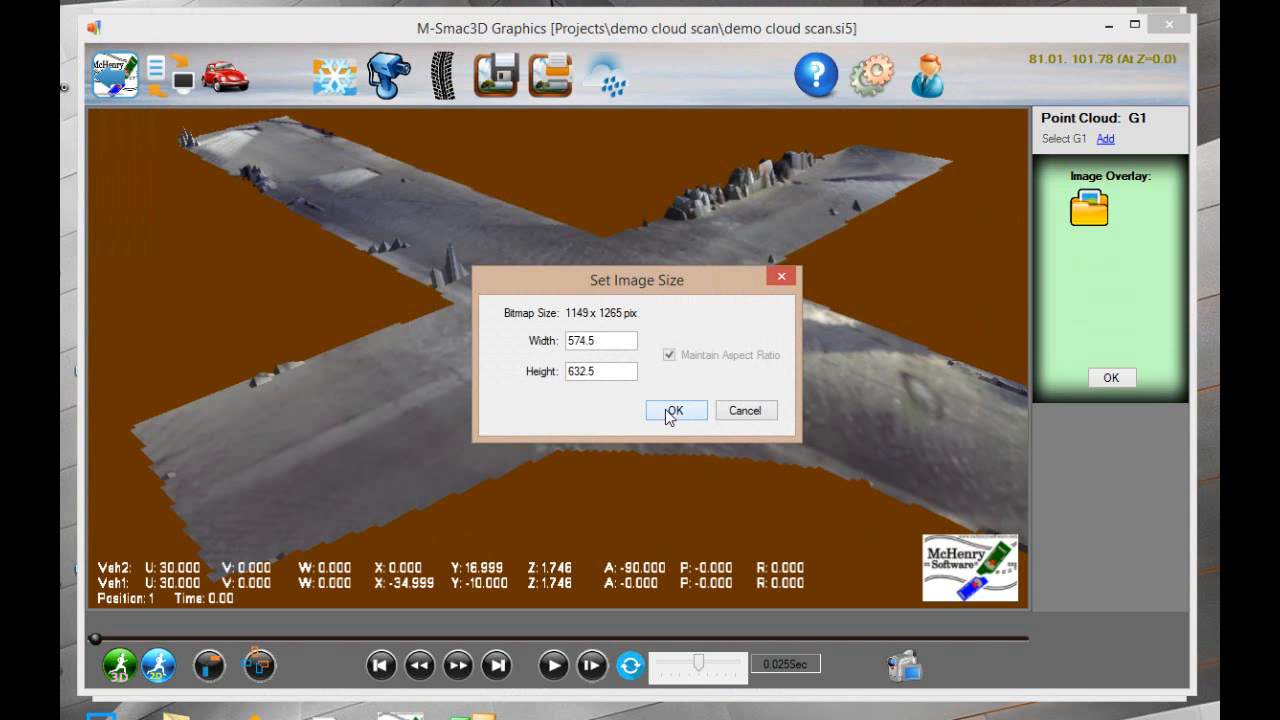
{"action": "left_click", "coordinate": [670, 411]}
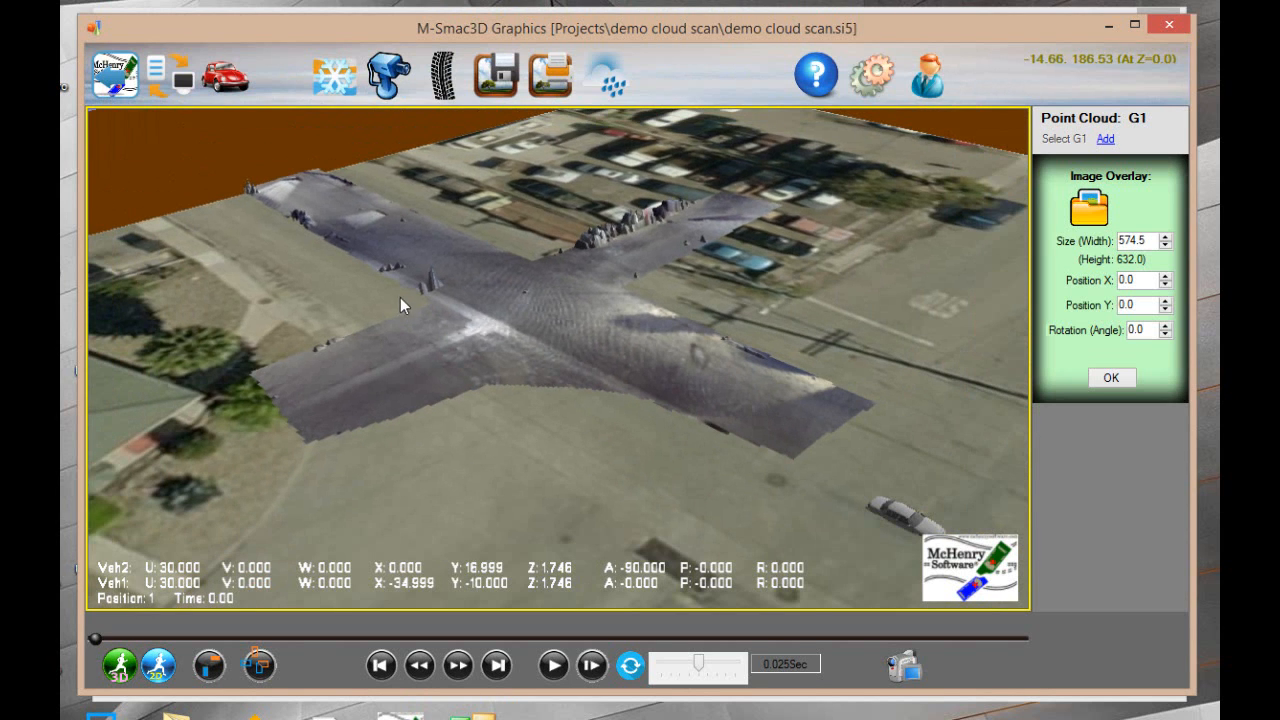
Set the ground image overlay's width to 300, with the scene viewed from above
{"action": "right_click", "coordinate": [330, 171]}
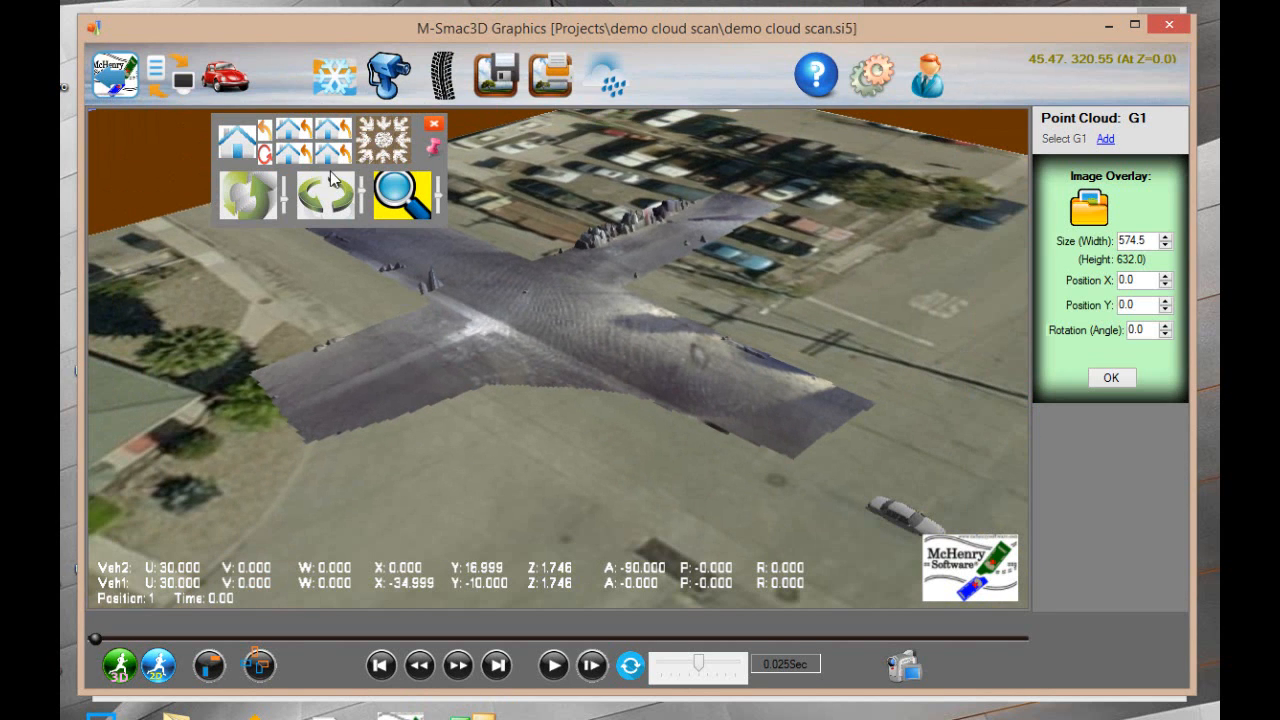
{"action": "left_click", "coordinate": [380, 148]}
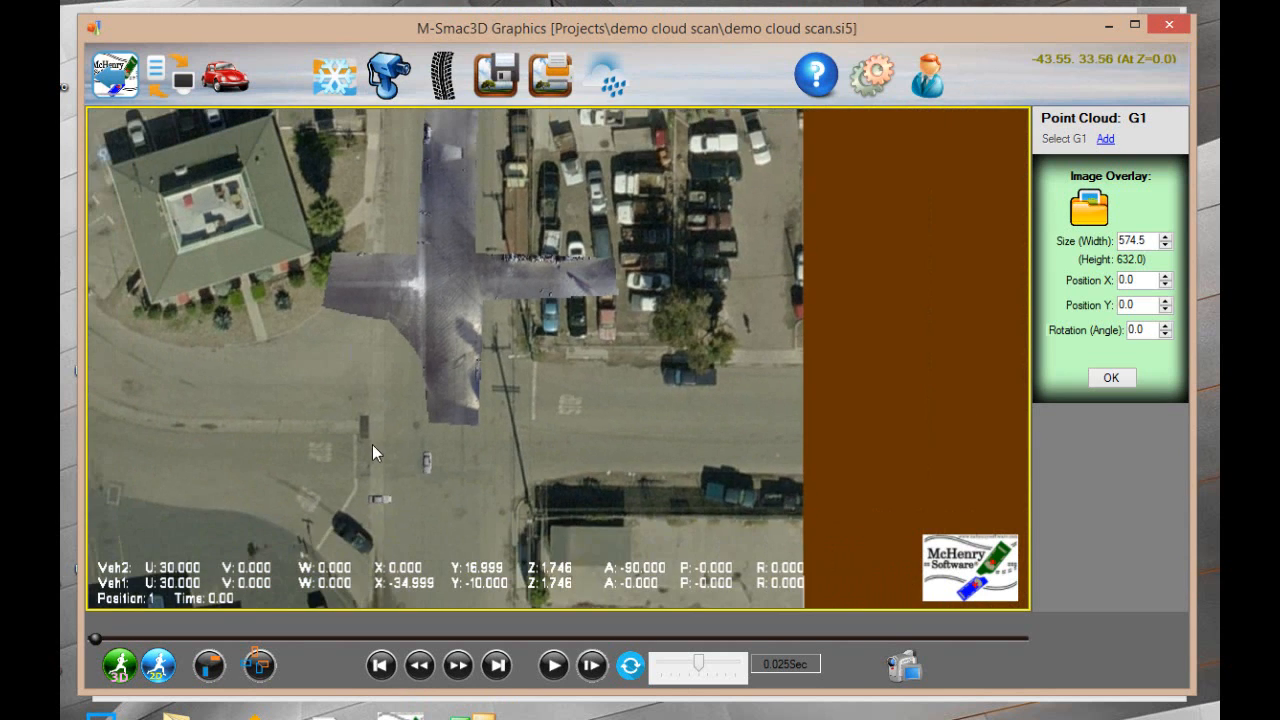
{"action": "middle_click_drag", "start_coordinate": [372, 444], "coordinate": [389, 406]}
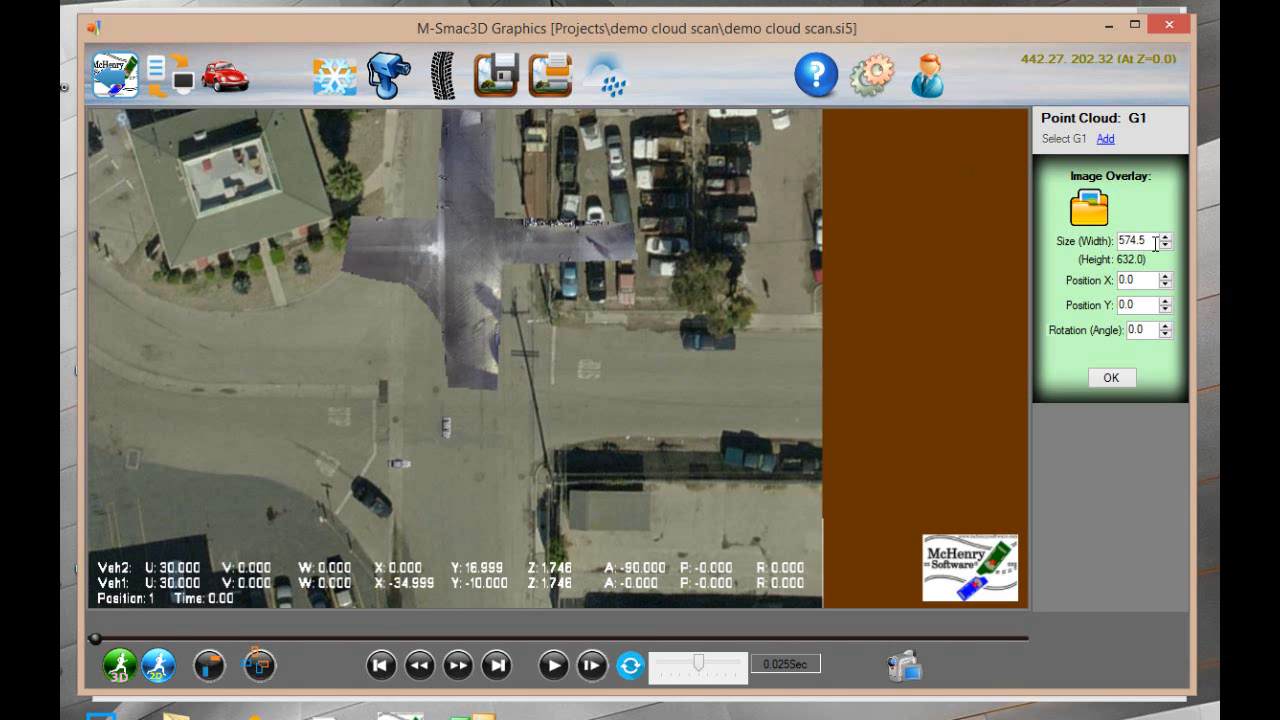
{"action": "left_click_drag", "start_coordinate": [1155, 244], "coordinate": [1075, 241]}
{"action": "type", "text": "300"}
{"action": "key", "text": "Return"}
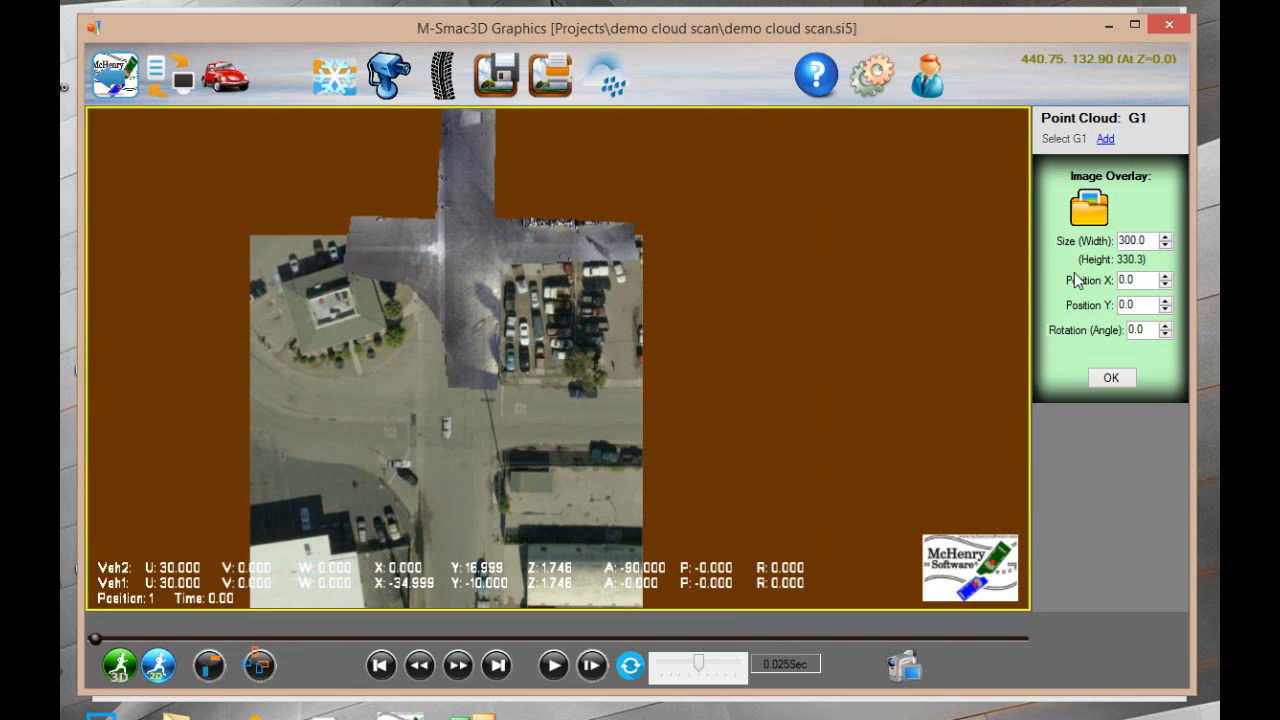
Move the ground image overlay to Position X 3 and Position Y 100
{"action": "left_click", "coordinate": [1166, 281]}
{"action": "left_click", "coordinate": [1166, 281]}
{"action": "left_click", "coordinate": [1166, 281]}
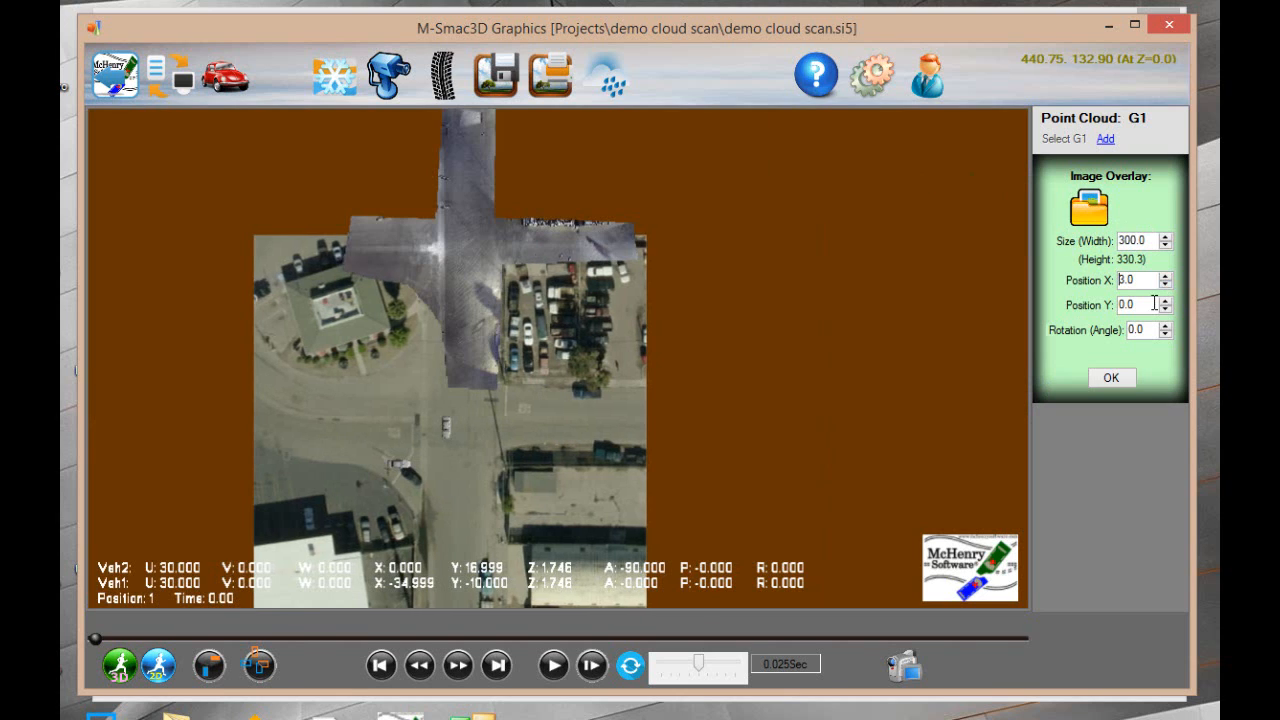
{"action": "left_click", "coordinate": [1165, 302]}
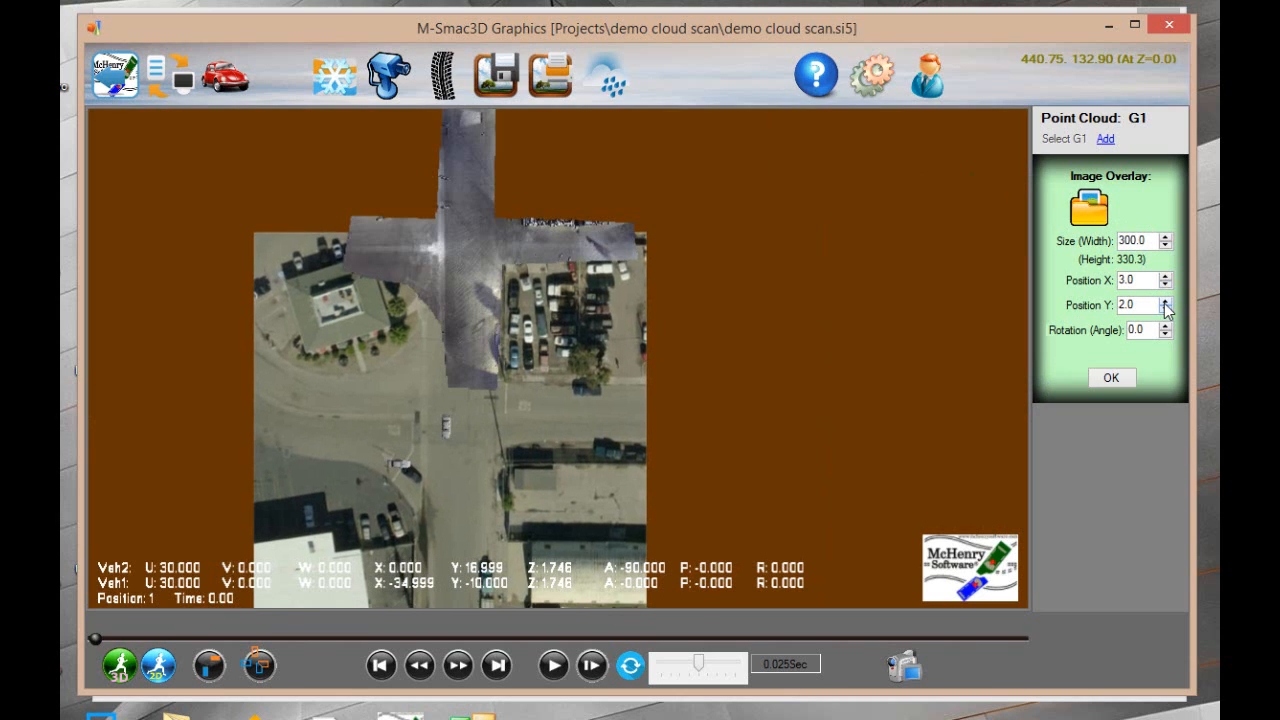
{"action": "left_click", "coordinate": [1165, 302]}
{"action": "left_click", "coordinate": [1165, 302]}
{"action": "double_click", "coordinate": [1114, 309]}
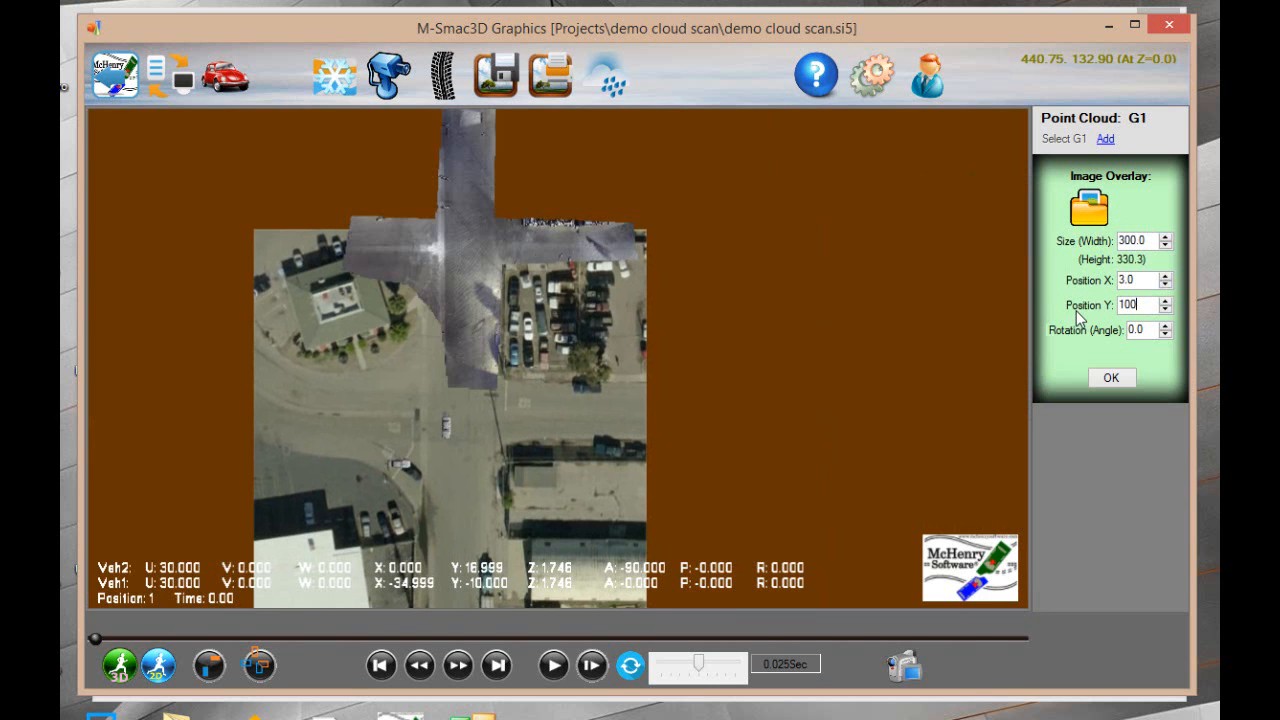
{"action": "type", "text": "100"}
{"action": "key", "text": "Return"}
Shift the overlay down to Position Y 72, checking the road edges against the scan up close
{"action": "scroll", "coordinate": [533, 278], "scroll_direction": "up", "scroll_amount": 3}
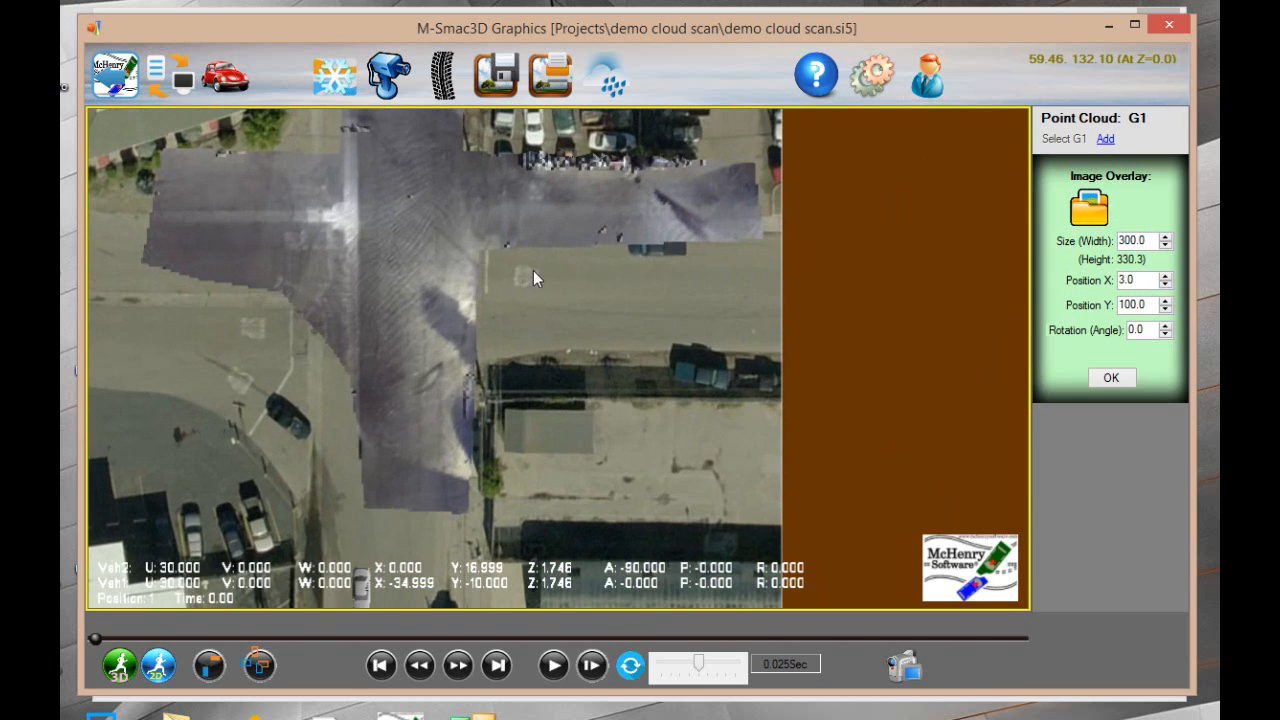
{"action": "middle_click_drag", "start_coordinate": [524, 293], "coordinate": [698, 373]}
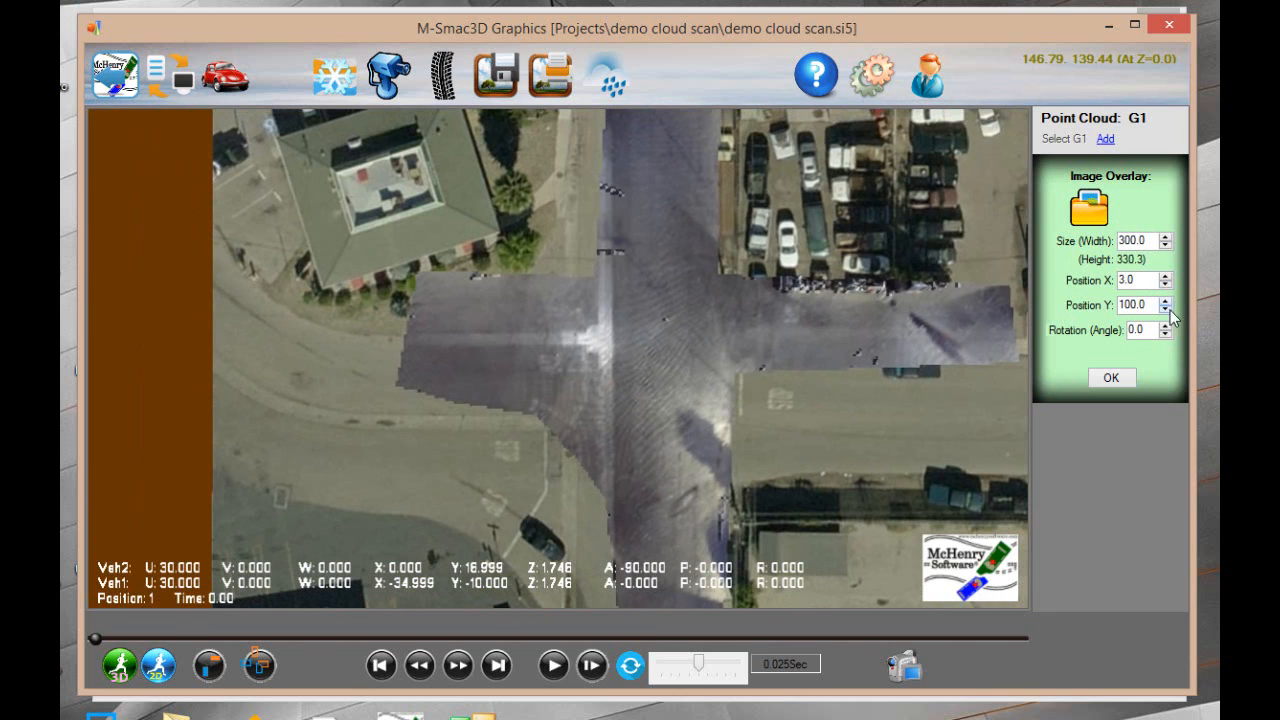
{"action": "double_click", "coordinate": [1112, 305]}
{"action": "type", "text": "75"}
{"action": "key", "text": "Return"}
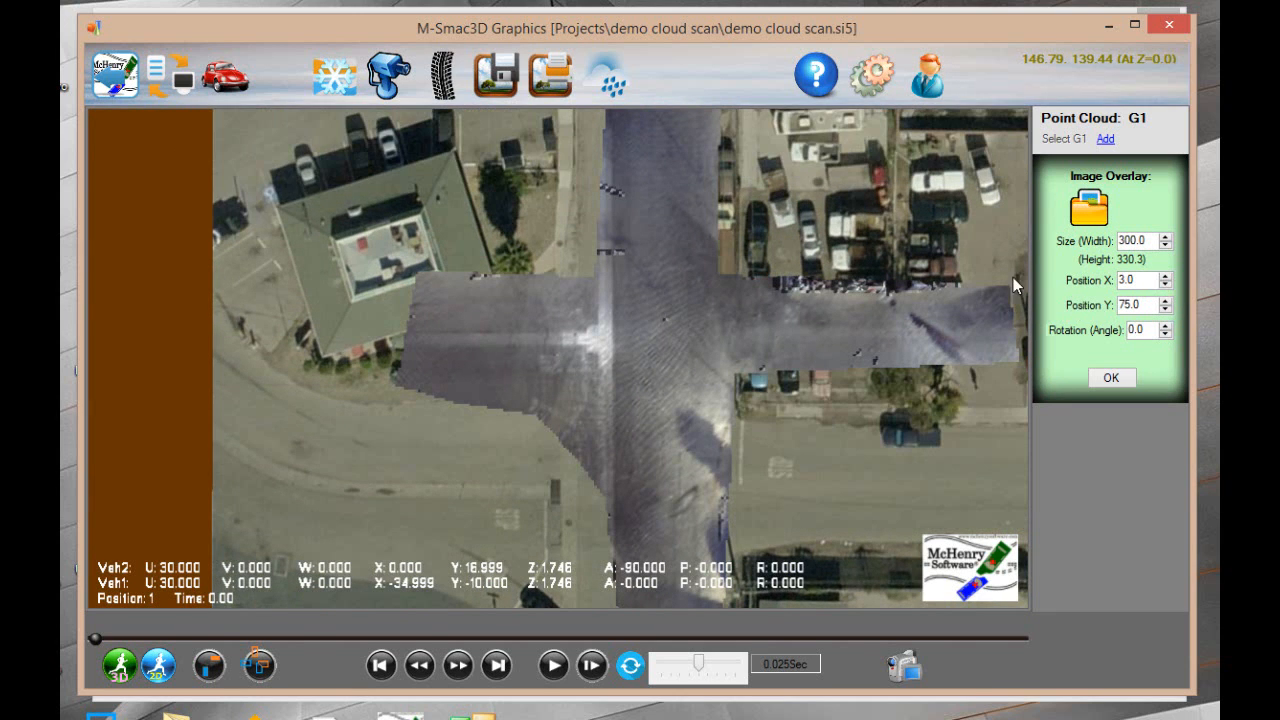
{"action": "left_click", "coordinate": [1165, 309]}
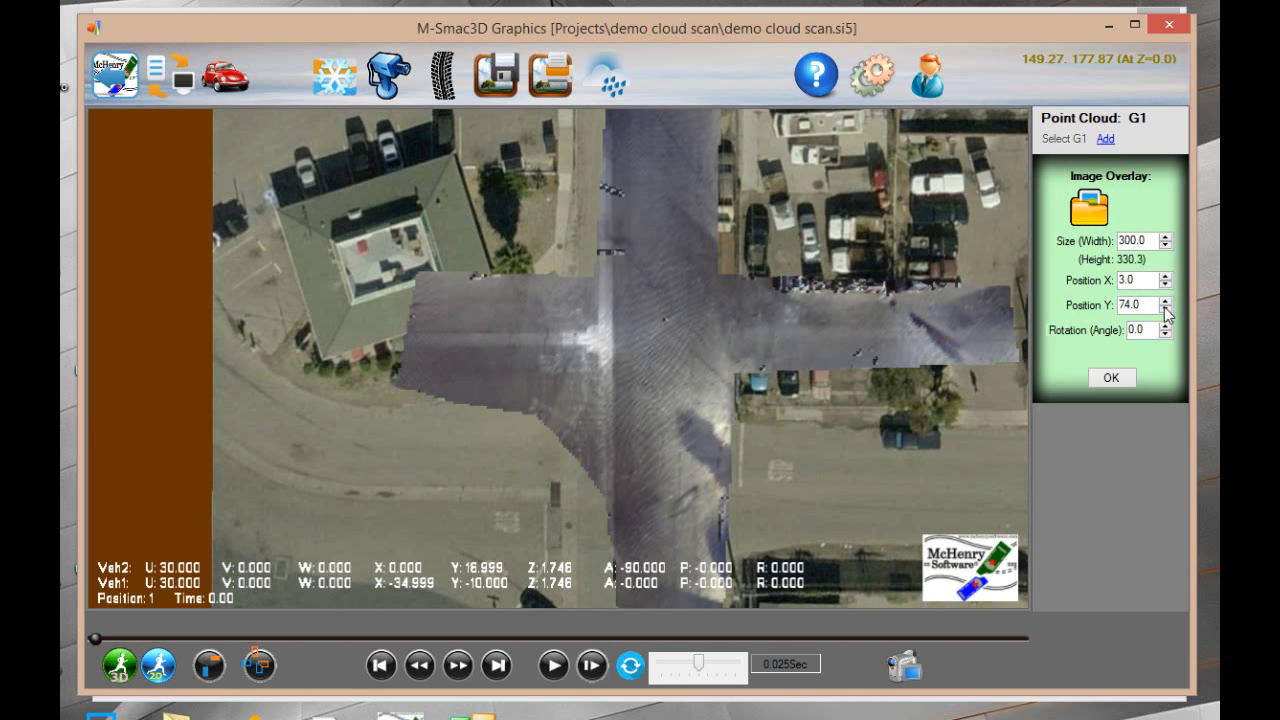
{"action": "left_click", "coordinate": [1165, 309]}
{"action": "left_click", "coordinate": [1165, 309]}
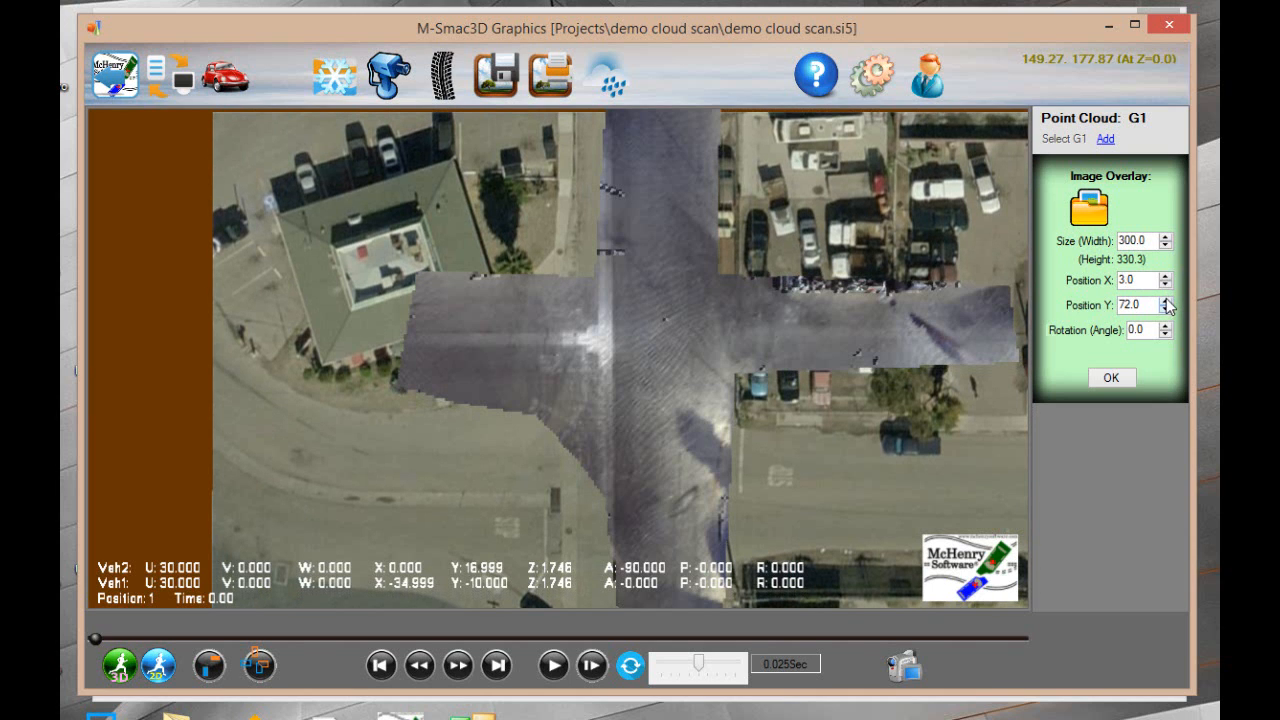
Raise the overlay gradually to Position Y 151, comparing its roads with the scanned east and west roads
{"action": "left_click", "coordinate": [1165, 301]}
{"action": "left_click", "coordinate": [1165, 301]}
{"action": "left_click", "coordinate": [1165, 301]}
{"action": "left_click", "coordinate": [1165, 301]}
{"action": "left_click", "coordinate": [1165, 301]}
{"action": "left_click", "coordinate": [1165, 301]}
{"action": "left_click", "coordinate": [1165, 301]}
{"action": "left_click", "coordinate": [1165, 301]}
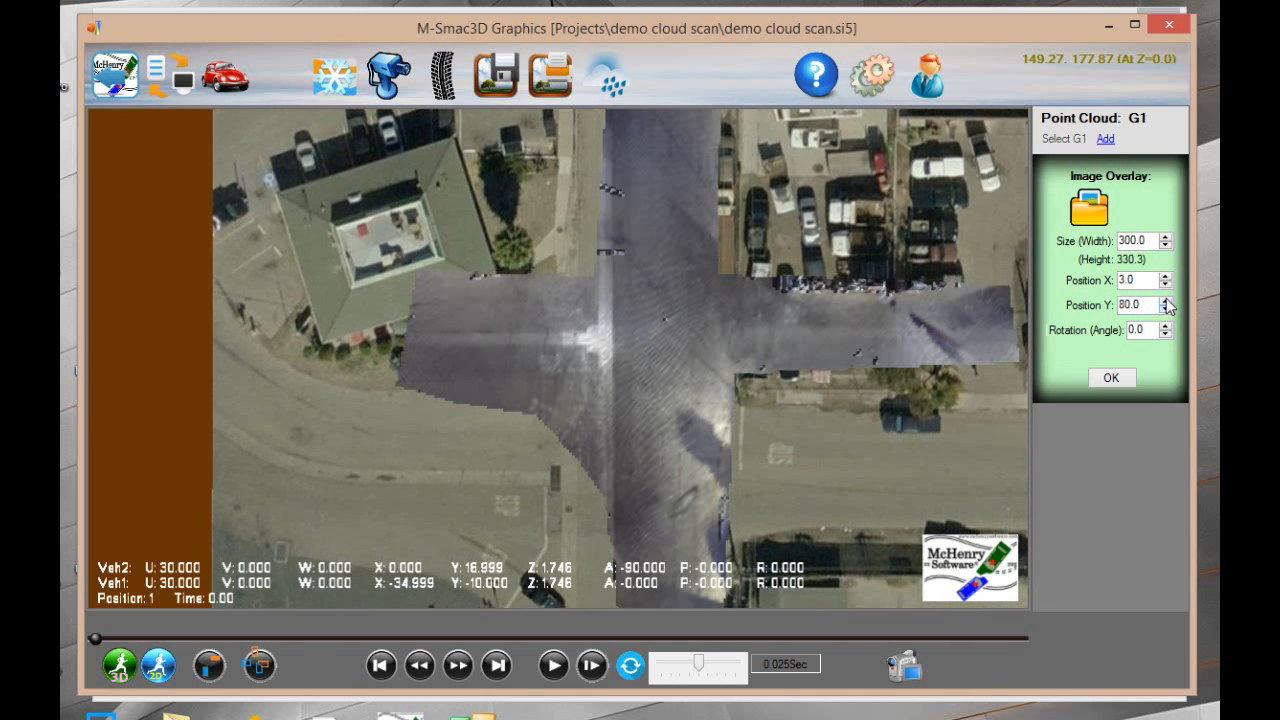
{"action": "left_click", "coordinate": [1165, 301]}
{"action": "left_click", "coordinate": [1165, 301]}
{"action": "left_click", "coordinate": [1165, 301]}
{"action": "left_click", "coordinate": [1165, 301]}
{"action": "left_click", "coordinate": [1165, 301]}
{"action": "left_click", "coordinate": [1165, 301]}
{"action": "left_click", "coordinate": [1165, 301]}
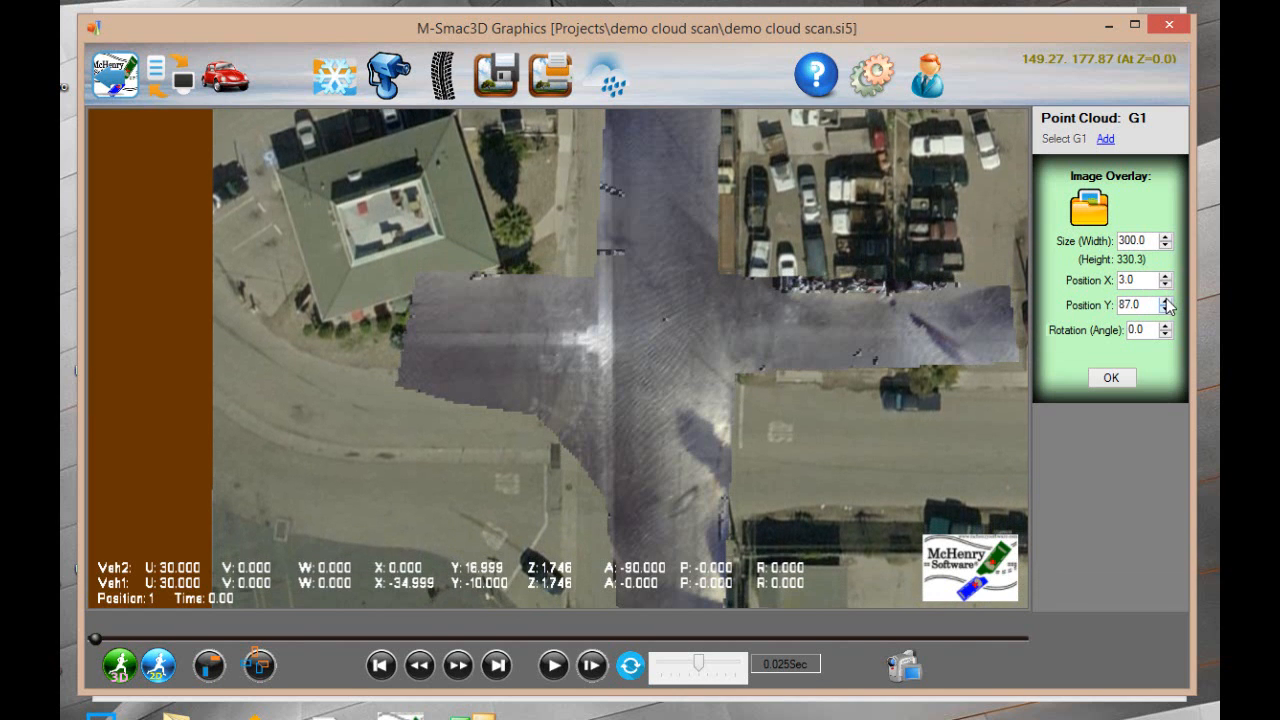
{"action": "left_click", "coordinate": [1165, 301]}
{"action": "left_click", "coordinate": [1165, 301]}
{"action": "left_click", "coordinate": [1165, 301]}
{"action": "left_click", "coordinate": [1165, 301]}
{"action": "left_click", "coordinate": [1165, 301]}
{"action": "left_click", "coordinate": [1165, 301]}
{"action": "left_click", "coordinate": [1165, 301]}
{"action": "left_click", "coordinate": [1165, 301]}
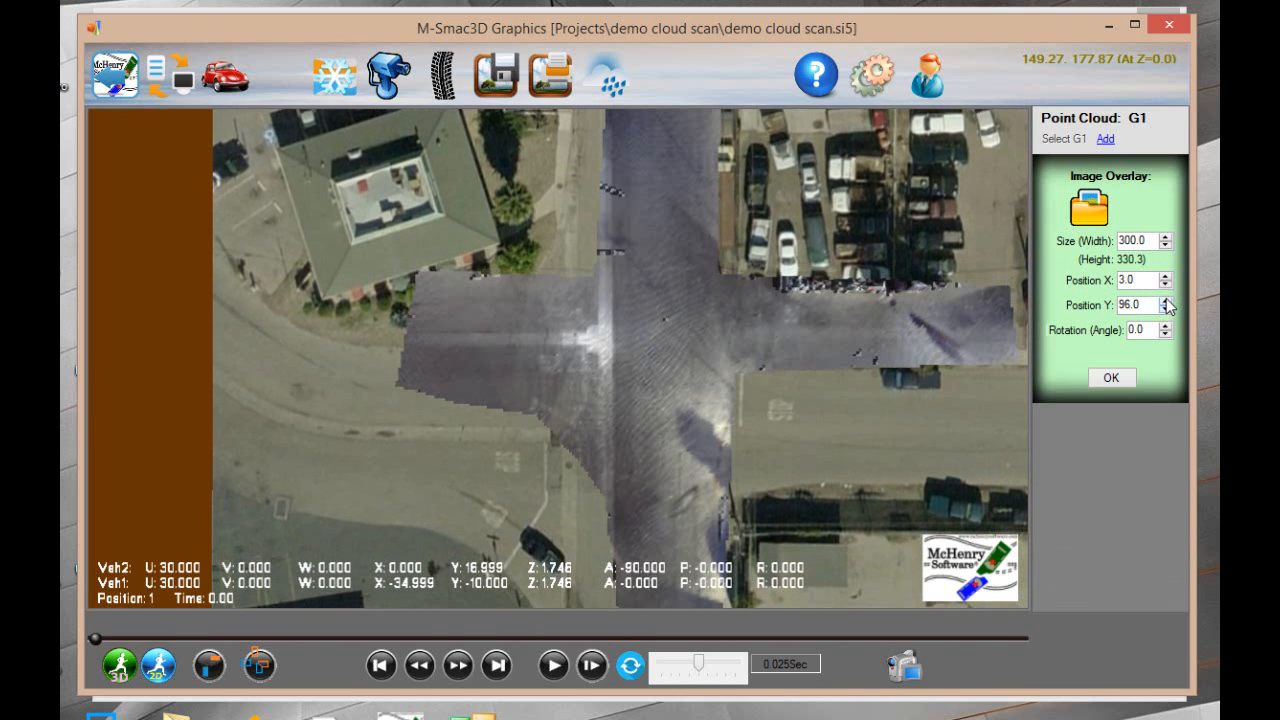
{"action": "left_click", "coordinate": [1165, 301]}
{"action": "left_click", "coordinate": [1165, 301]}
{"action": "left_click", "coordinate": [1165, 301]}
{"action": "left_click", "coordinate": [1165, 301]}
{"action": "left_click", "coordinate": [1165, 301]}
{"action": "left_click", "coordinate": [1165, 301]}
{"action": "left_click", "coordinate": [1165, 301]}
{"action": "left_click", "coordinate": [1165, 301]}
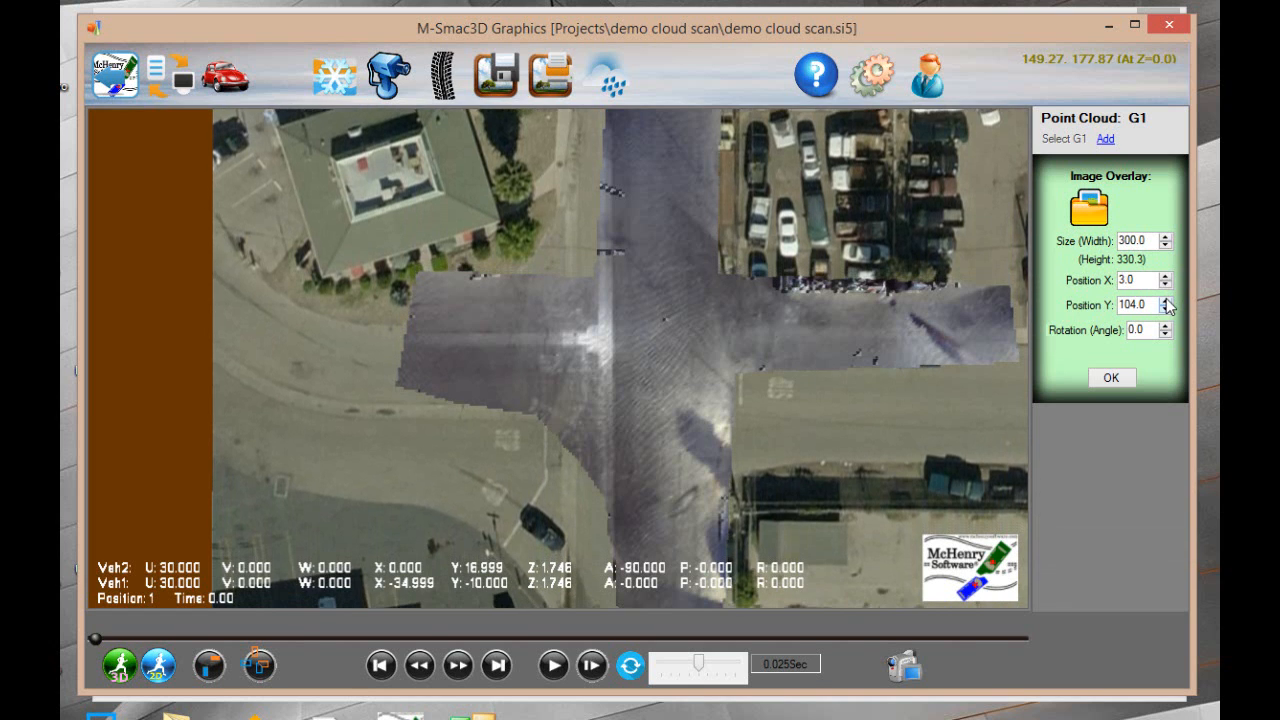
{"action": "left_click", "coordinate": [1165, 301]}
{"action": "left_click", "coordinate": [1165, 301]}
{"action": "left_click", "coordinate": [1165, 301]}
{"action": "left_click", "coordinate": [1165, 301]}
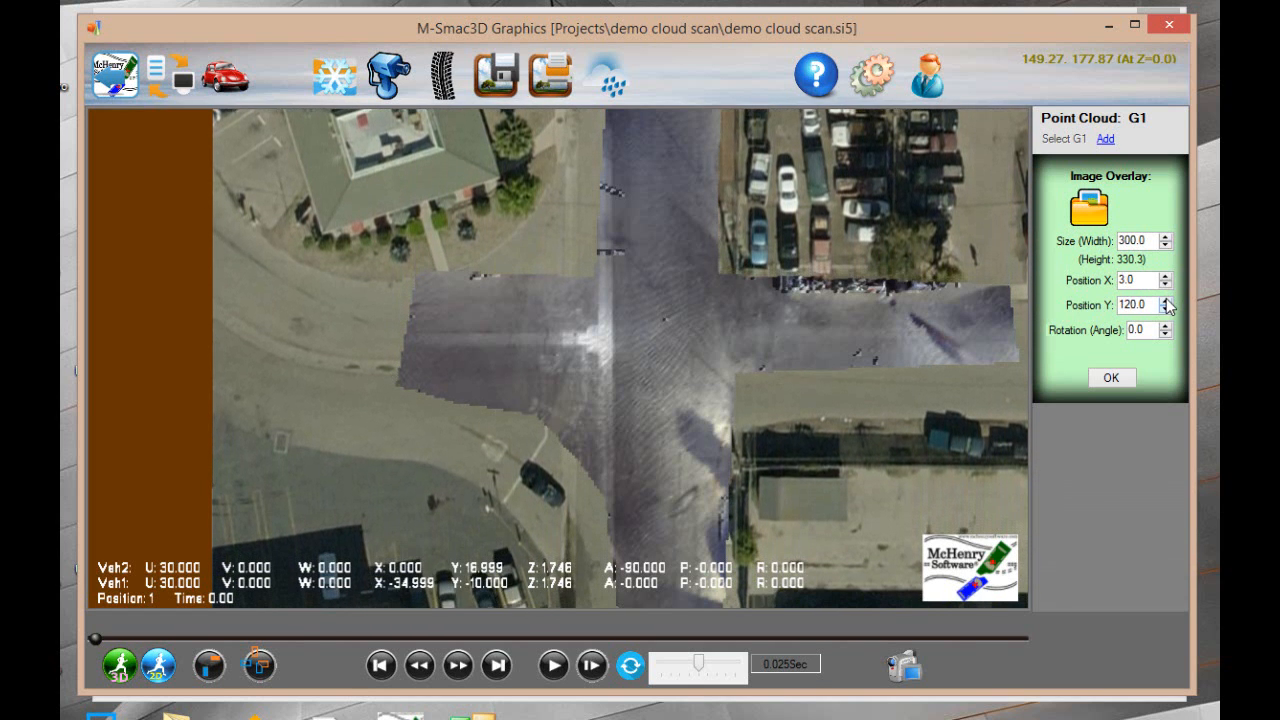
{"action": "left_click", "coordinate": [1165, 301]}
{"action": "left_click", "coordinate": [1165, 301]}
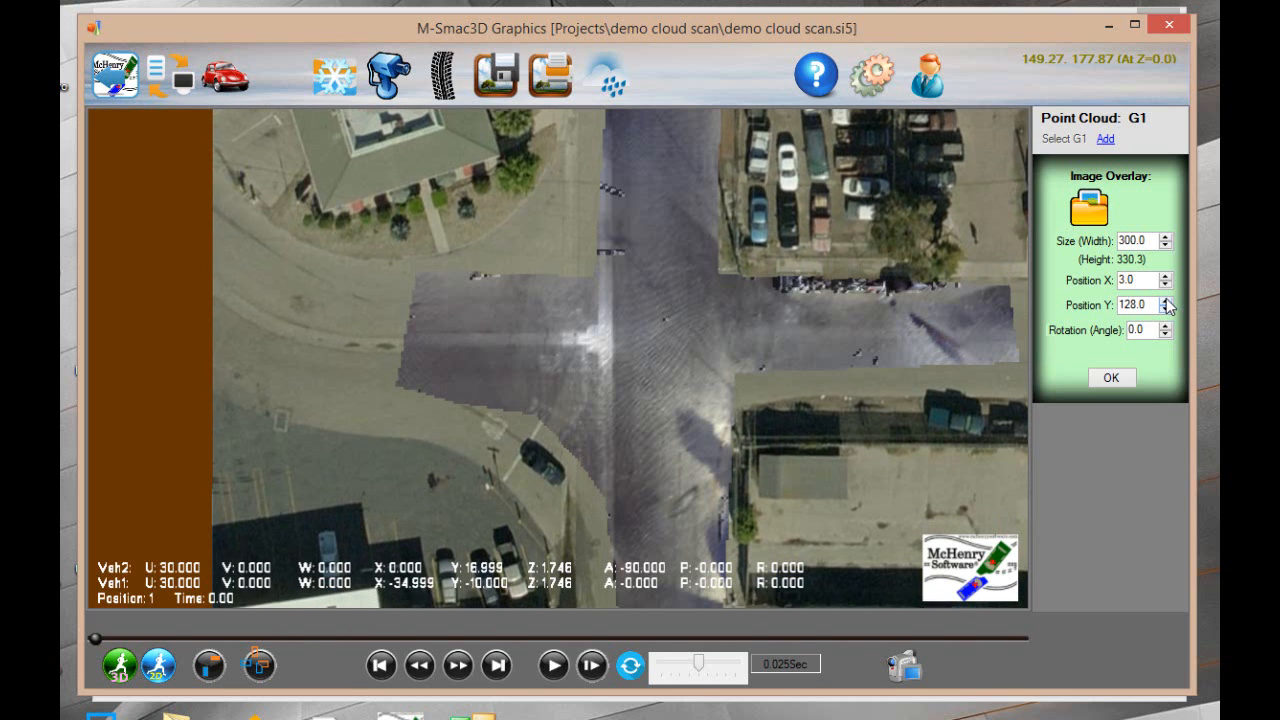
{"action": "left_click", "coordinate": [1165, 301]}
{"action": "left_click", "coordinate": [1165, 301]}
{"action": "left_click", "coordinate": [1165, 301]}
{"action": "left_click", "coordinate": [1165, 301]}
{"action": "left_click", "coordinate": [1165, 301]}
{"action": "left_click", "coordinate": [1165, 301]}
{"action": "left_click", "coordinate": [1165, 303]}
{"action": "left_click", "coordinate": [1165, 303]}
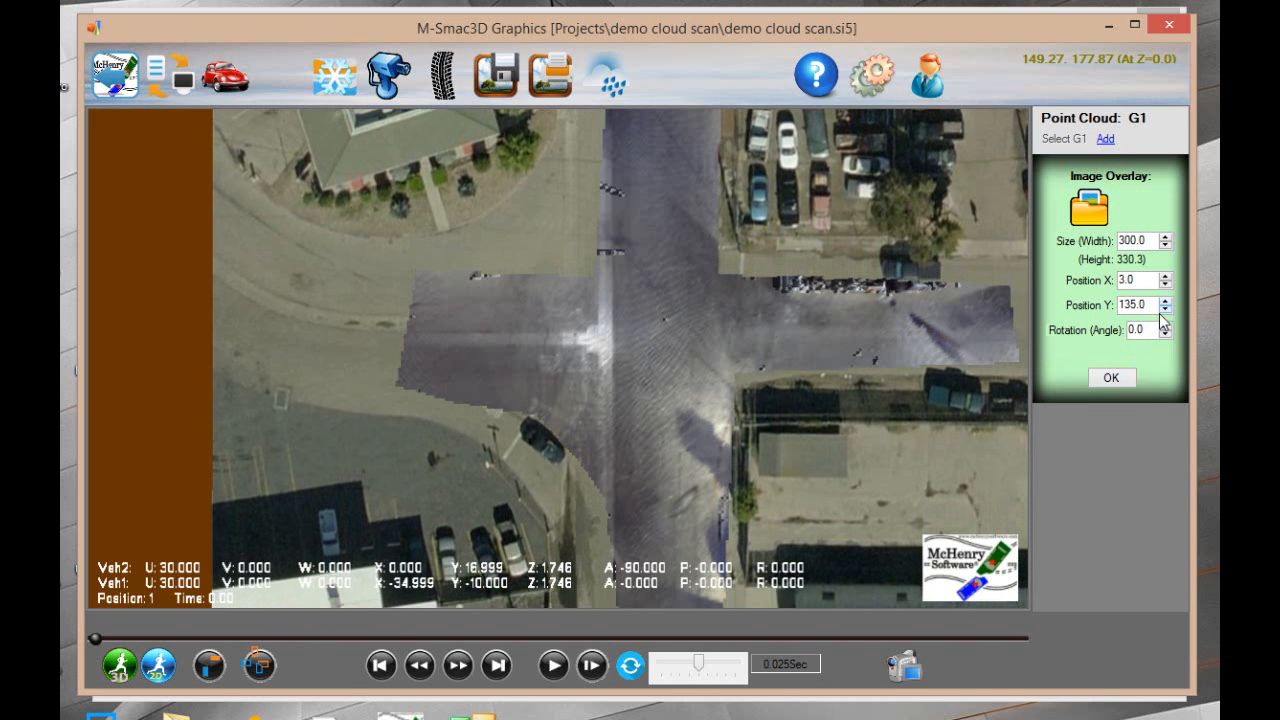
{"action": "left_click", "coordinate": [1165, 303]}
{"action": "left_click", "coordinate": [1165, 303]}
{"action": "left_click", "coordinate": [1165, 303]}
{"action": "left_click", "coordinate": [1165, 303]}
{"action": "left_click", "coordinate": [1165, 303]}
{"action": "left_click", "coordinate": [1165, 303]}
{"action": "left_click", "coordinate": [1165, 303]}
{"action": "left_click", "coordinate": [1165, 303]}
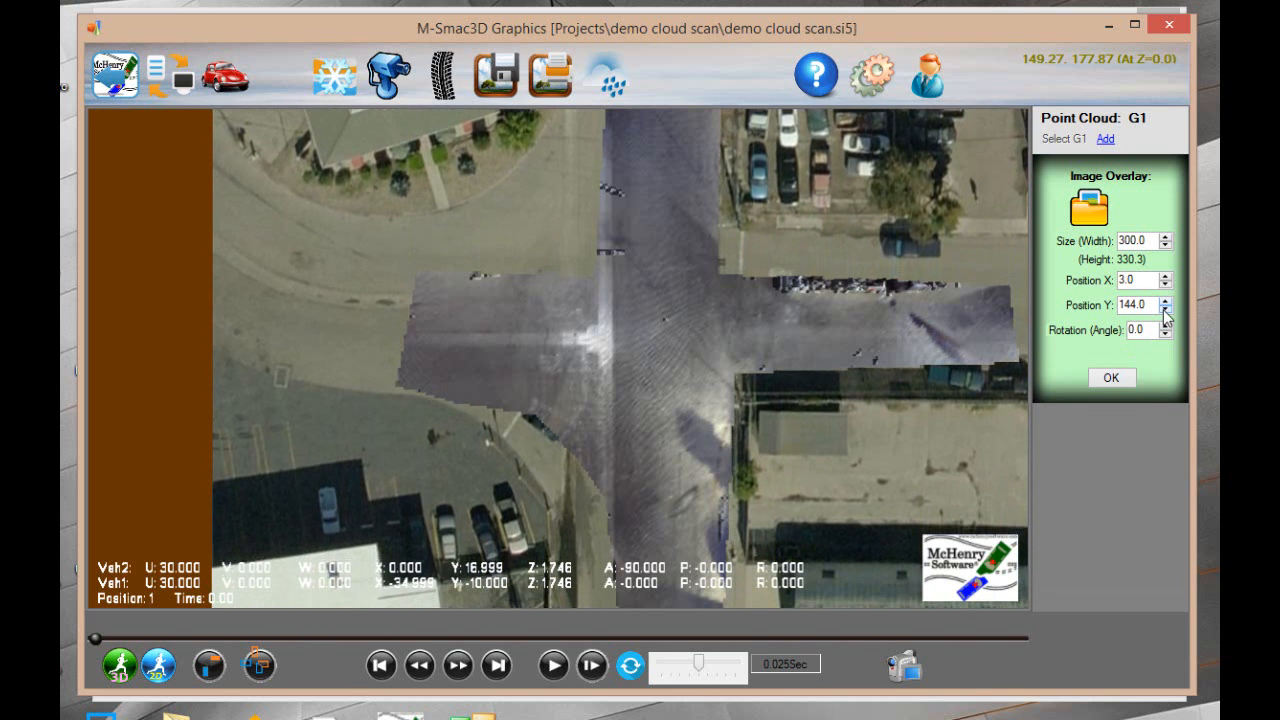
{"action": "left_click", "coordinate": [1165, 303]}
{"action": "left_click", "coordinate": [1165, 303]}
{"action": "left_click", "coordinate": [1165, 303]}
{"action": "left_click", "coordinate": [1165, 303]}
{"action": "left_click", "coordinate": [1165, 303]}
{"action": "left_click", "coordinate": [1165, 303]}
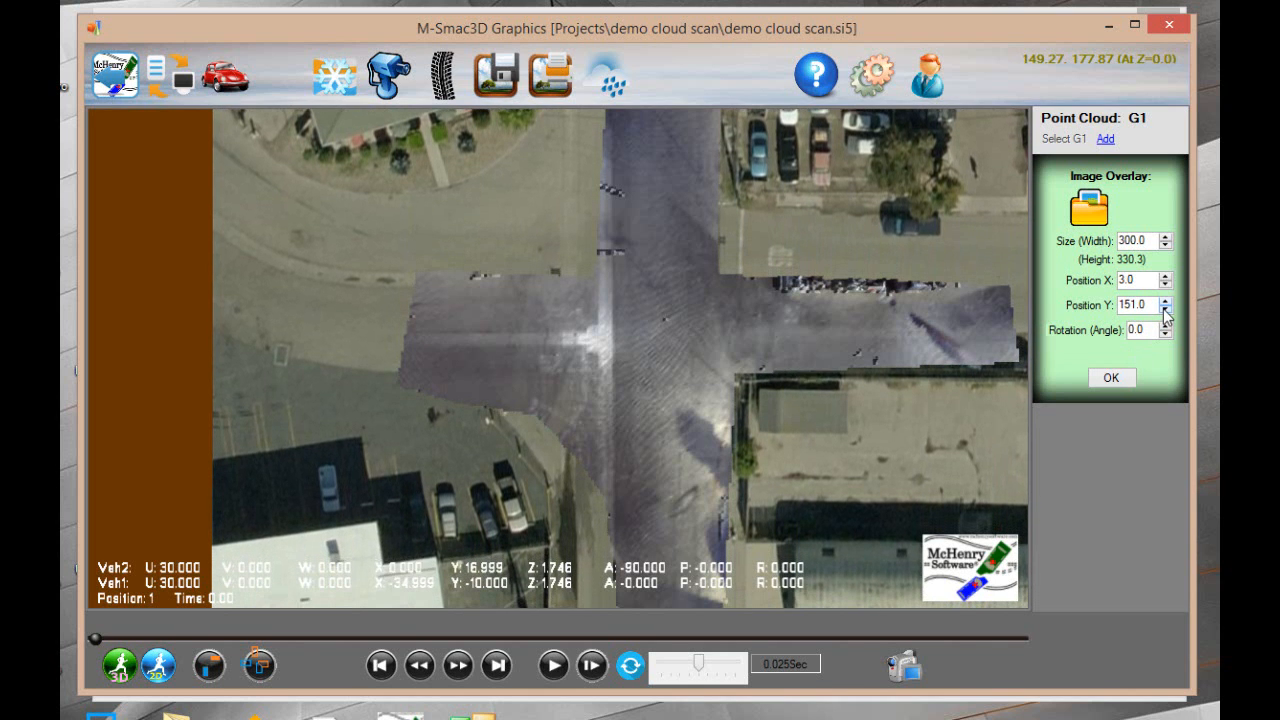
Lower the overlay to Position Y 132
{"action": "left_click", "coordinate": [1165, 309]}
{"action": "left_click", "coordinate": [1165, 309]}
{"action": "left_click", "coordinate": [1165, 309]}
{"action": "left_click", "coordinate": [1165, 309]}
{"action": "left_click", "coordinate": [1165, 309]}
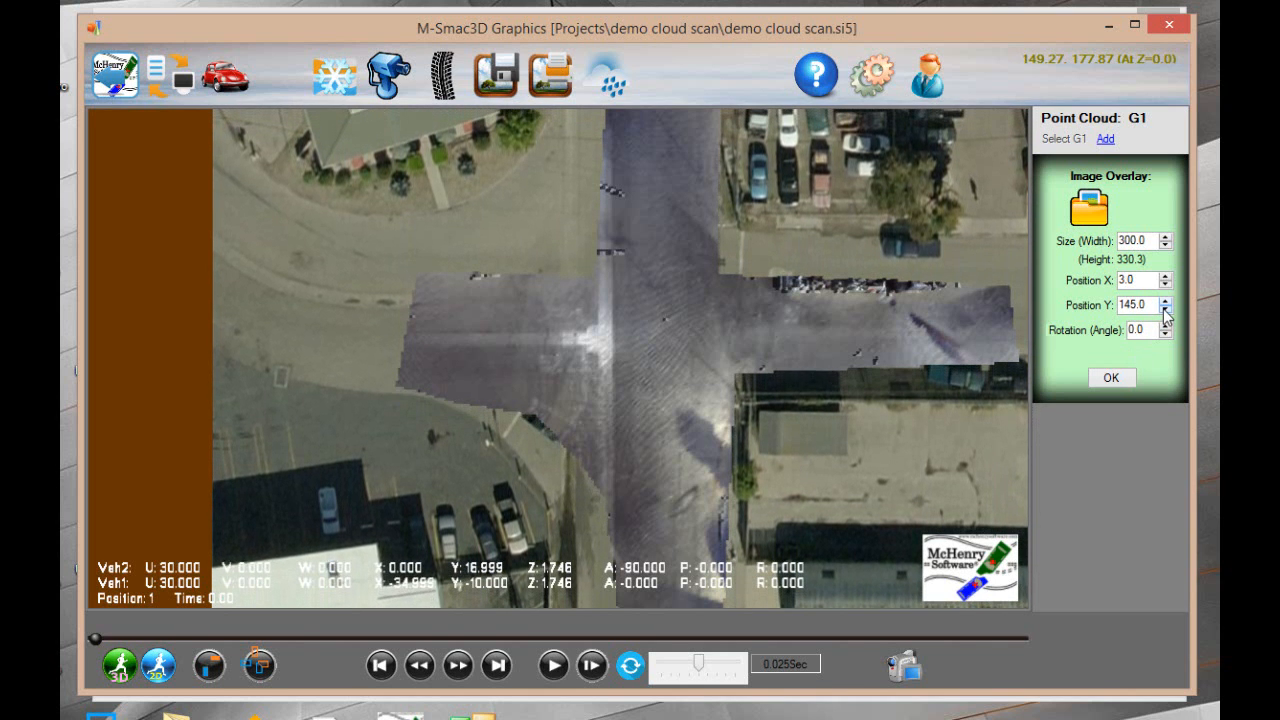
{"action": "left_click", "coordinate": [1165, 309]}
{"action": "left_click", "coordinate": [1165, 309]}
{"action": "left_click", "coordinate": [1165, 309]}
{"action": "left_click", "coordinate": [1165, 309]}
{"action": "left_click", "coordinate": [1165, 309]}
{"action": "left_click", "coordinate": [1165, 309]}
{"action": "left_click", "coordinate": [1165, 309]}
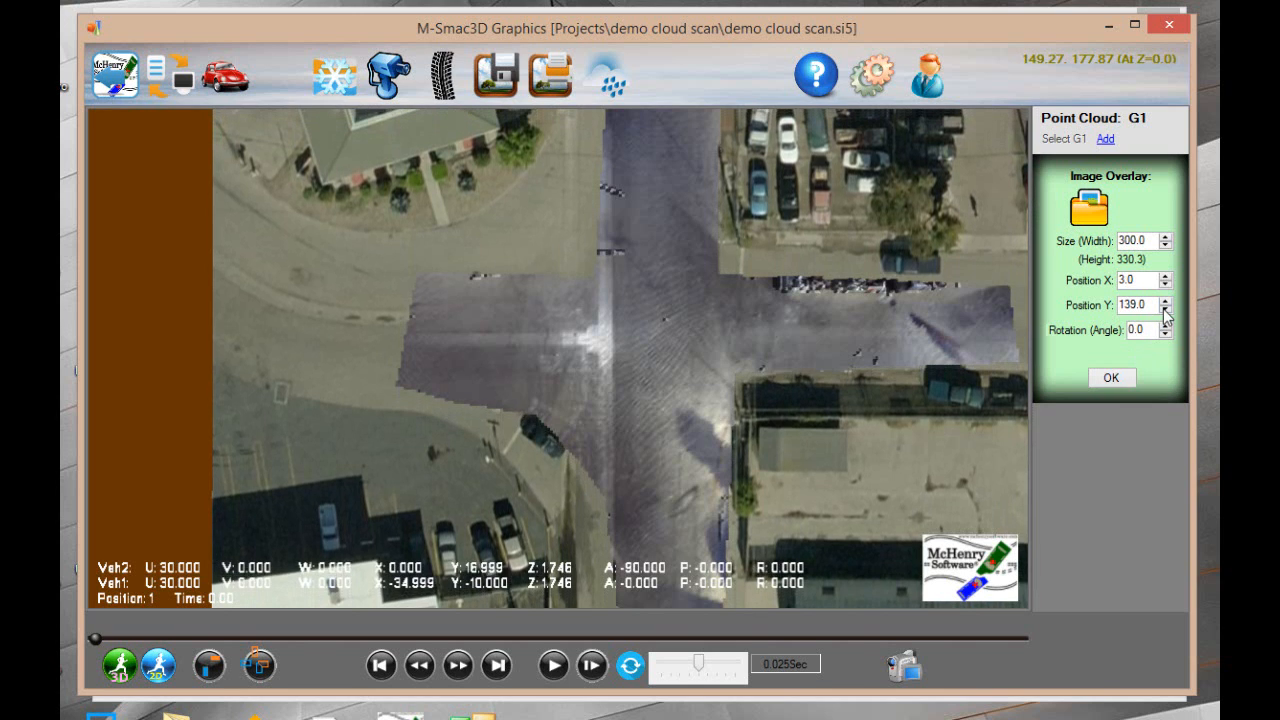
{"action": "left_click", "coordinate": [1165, 309]}
{"action": "left_click", "coordinate": [1165, 309]}
{"action": "left_click", "coordinate": [1165, 309]}
{"action": "left_click", "coordinate": [1165, 309]}
{"action": "left_click", "coordinate": [1165, 309]}
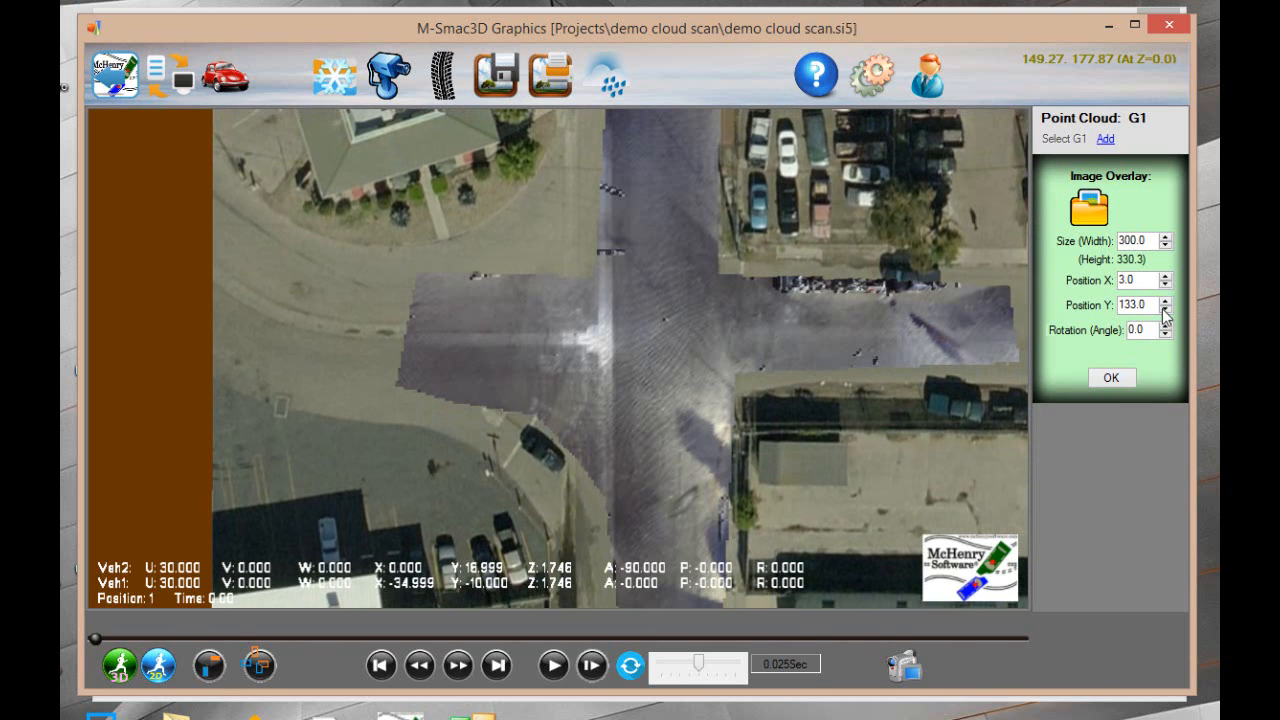
Set the overlay's width to 250 and its Position X to 12
{"action": "left_click_drag", "start_coordinate": [1147, 243], "coordinate": [1110, 240]}
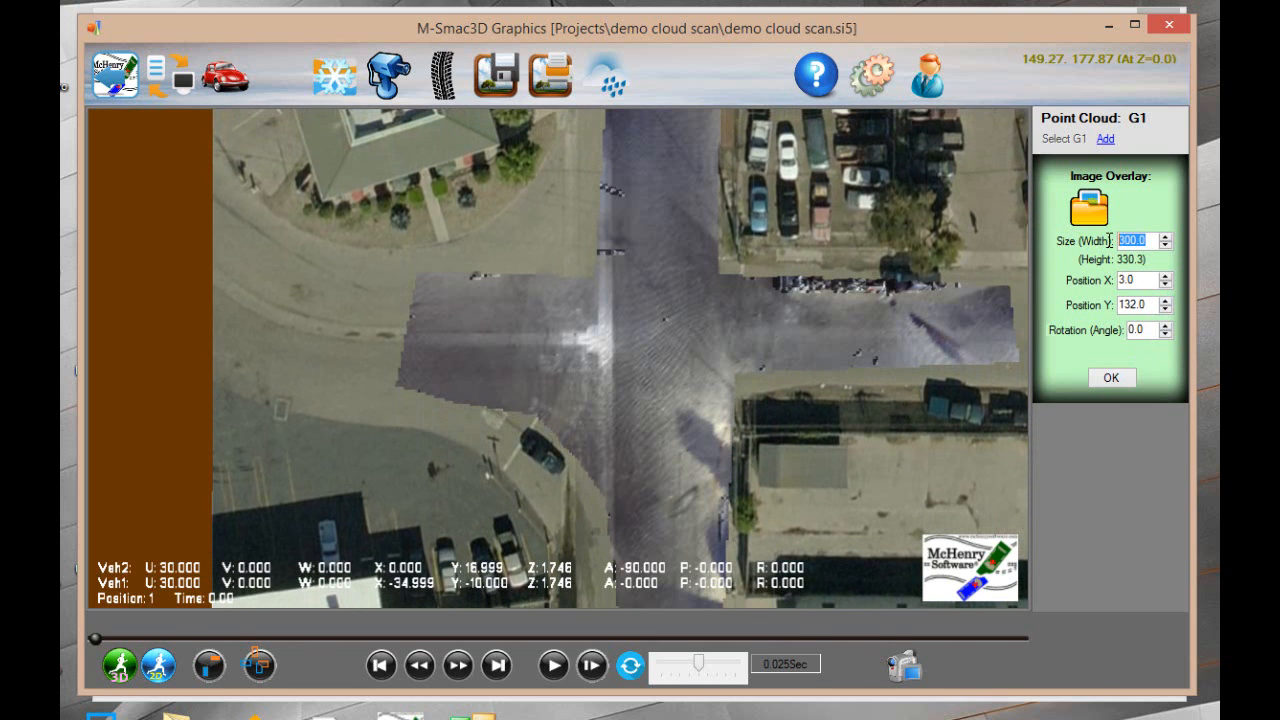
{"action": "type", "text": "250.0"}
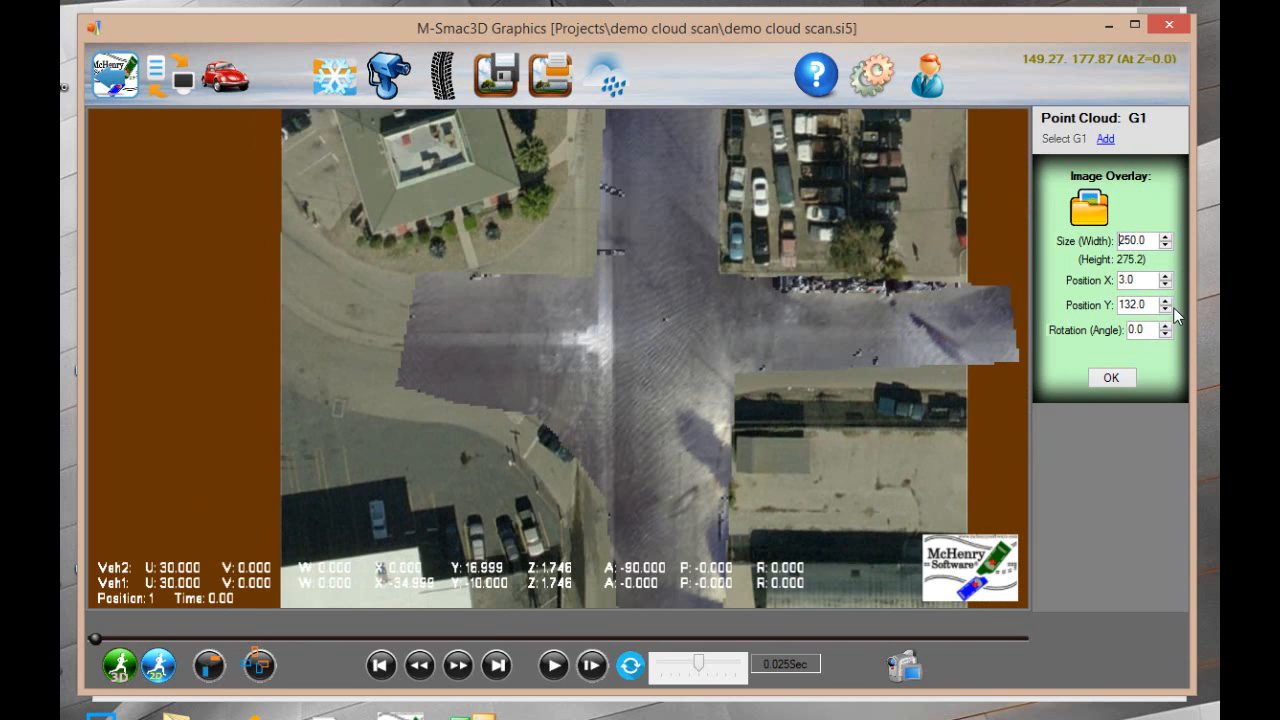
{"action": "left_click", "coordinate": [1165, 278]}
{"action": "left_click", "coordinate": [1165, 278]}
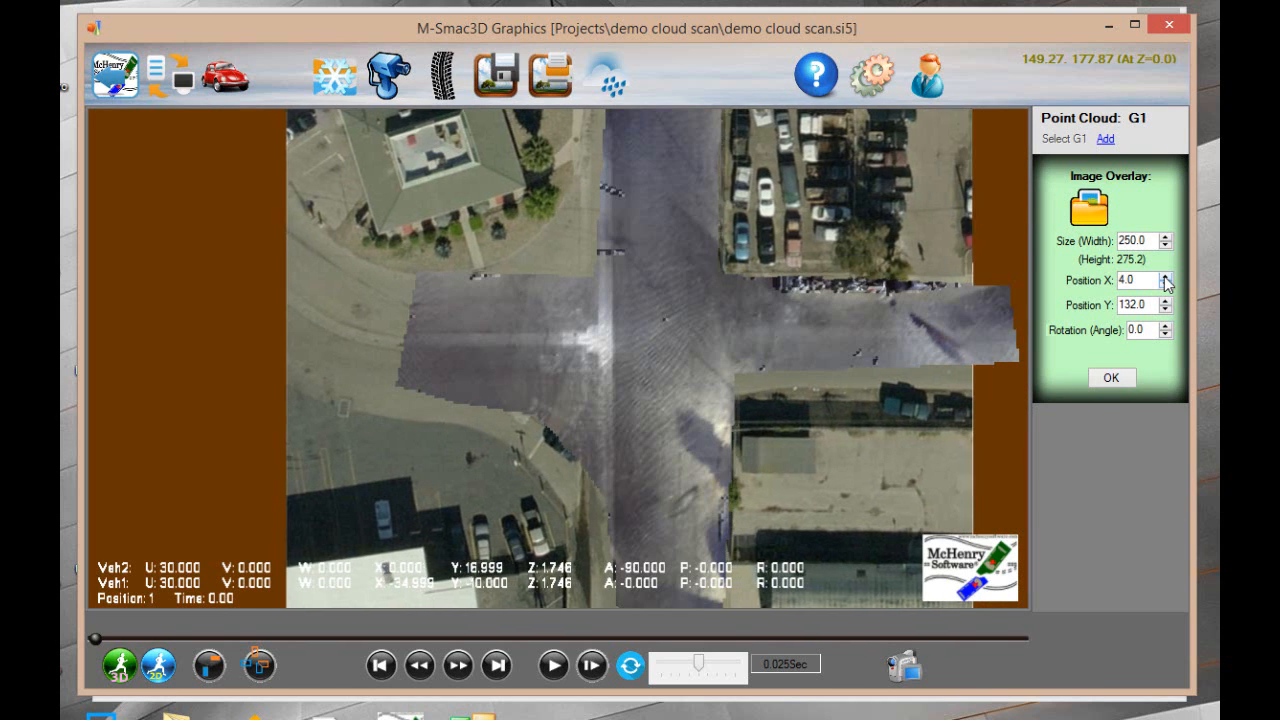
{"action": "left_click", "coordinate": [1165, 278]}
{"action": "left_click", "coordinate": [1165, 278]}
{"action": "left_click", "coordinate": [1165, 278]}
{"action": "left_click", "coordinate": [1165, 278]}
{"action": "left_click", "coordinate": [1165, 278]}
{"action": "left_click", "coordinate": [1165, 278]}
{"action": "left_click", "coordinate": [1165, 278]}
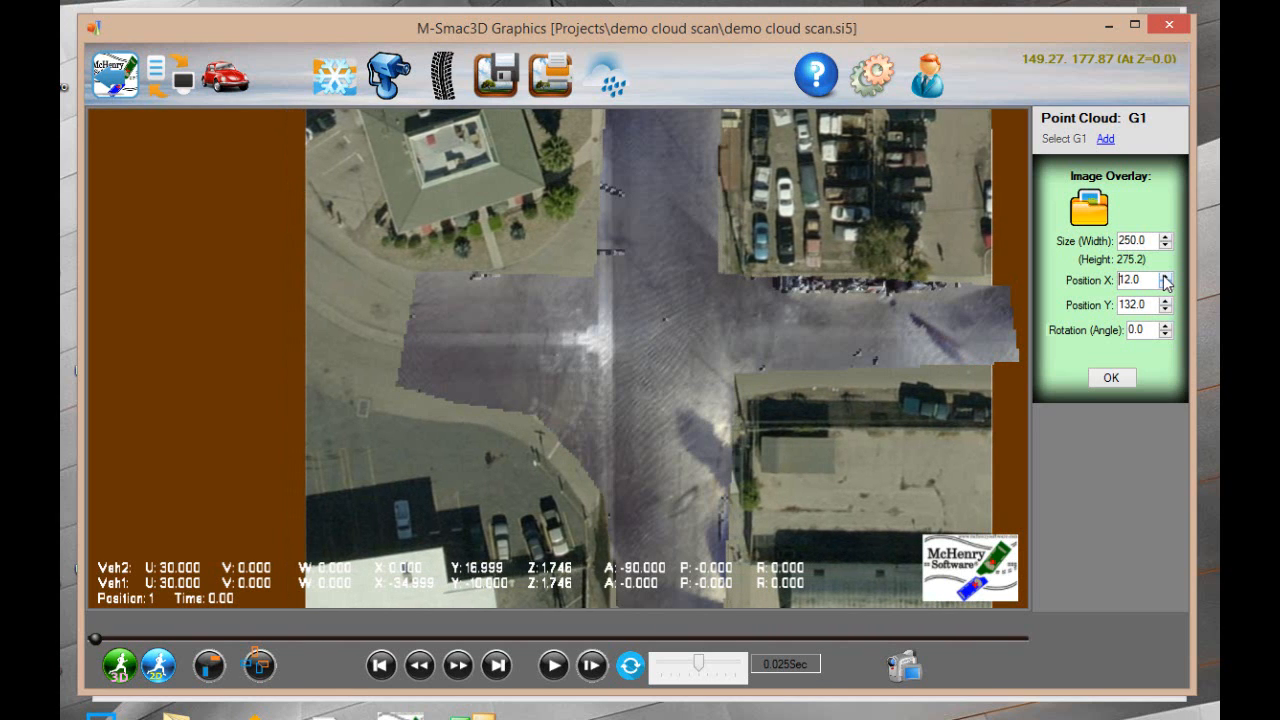
Adjust the overlay to Position Y 138 and Position X 13, and accept the placement
{"action": "left_click", "coordinate": [1165, 309]}
{"action": "left_click", "coordinate": [1165, 309]}
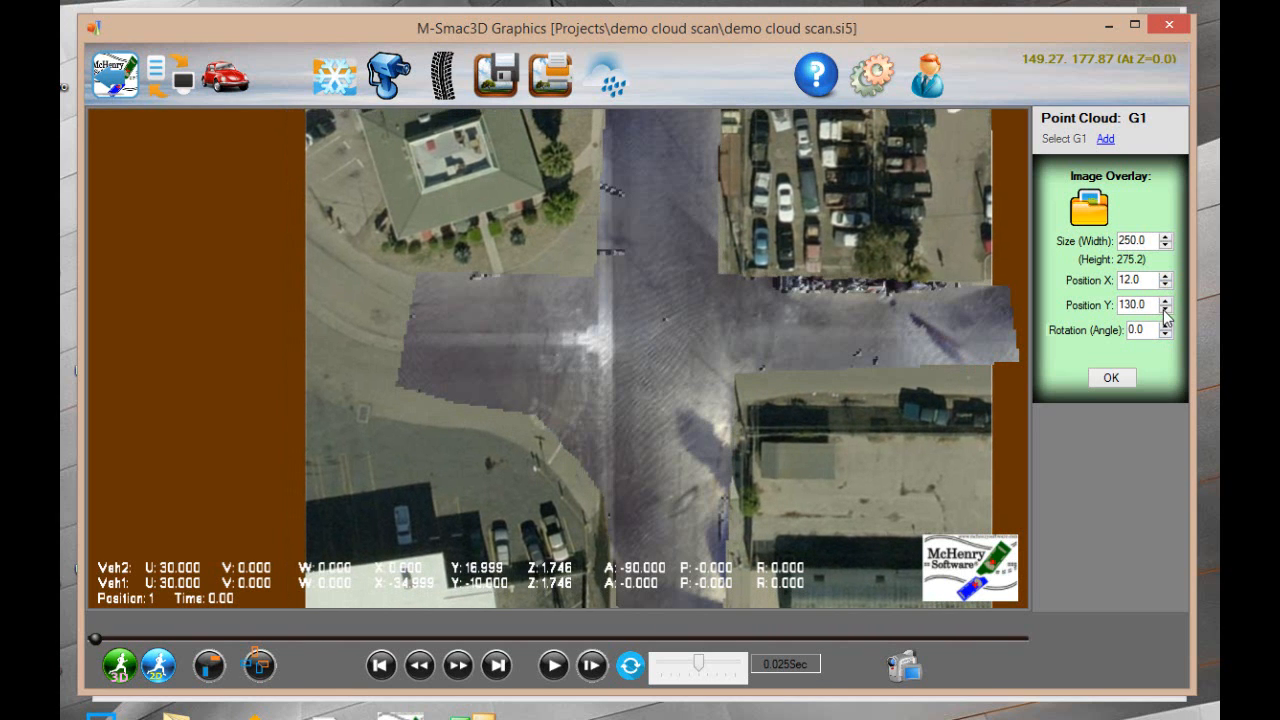
{"action": "left_click", "coordinate": [1165, 309]}
{"action": "left_click", "coordinate": [1165, 301]}
{"action": "left_click", "coordinate": [1165, 301]}
{"action": "left_click", "coordinate": [1165, 301]}
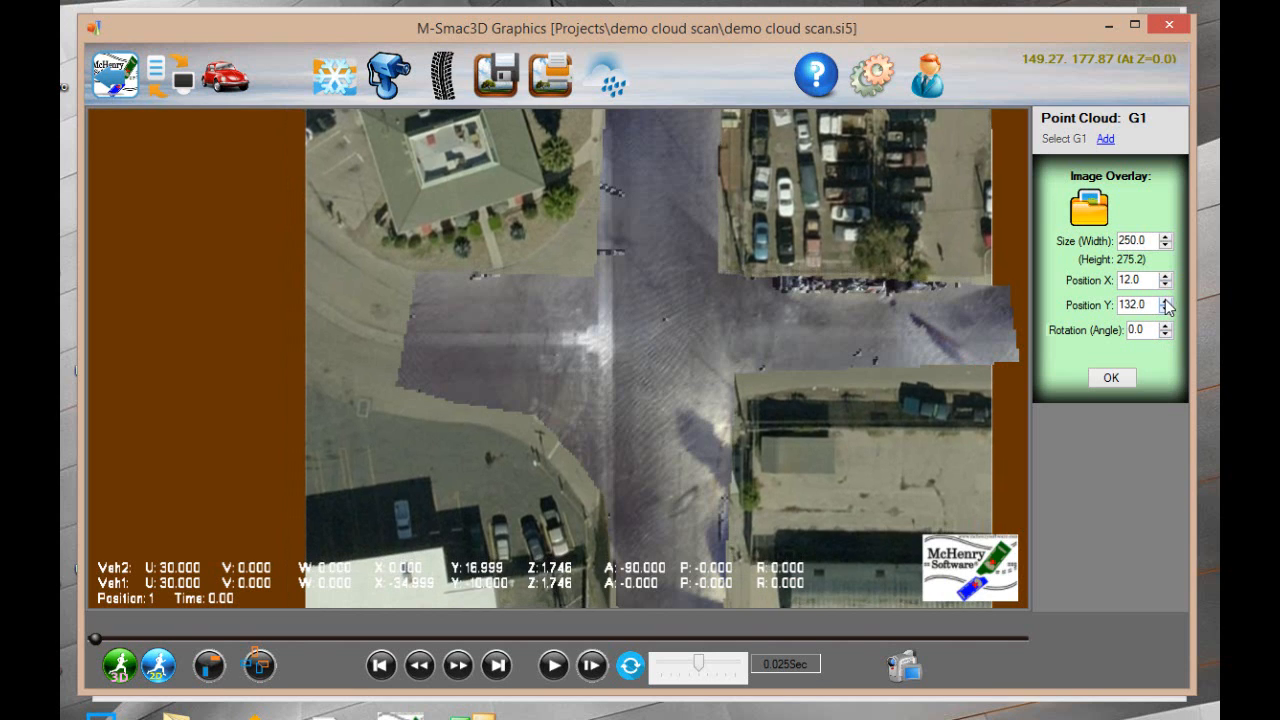
{"action": "left_click", "coordinate": [1165, 301]}
{"action": "left_click", "coordinate": [1165, 301]}
{"action": "left_click", "coordinate": [1165, 301]}
{"action": "left_click", "coordinate": [1165, 301]}
{"action": "left_click", "coordinate": [1165, 301]}
{"action": "left_click", "coordinate": [1165, 301]}
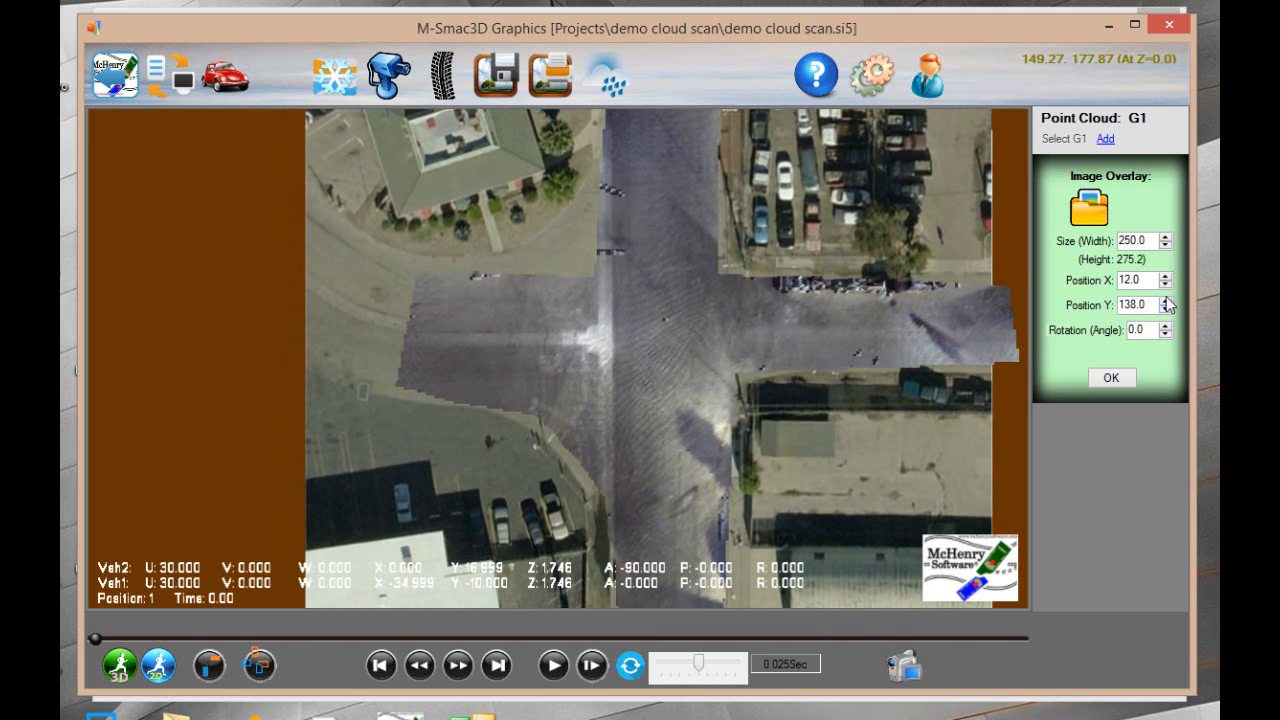
{"action": "left_click", "coordinate": [1165, 276]}
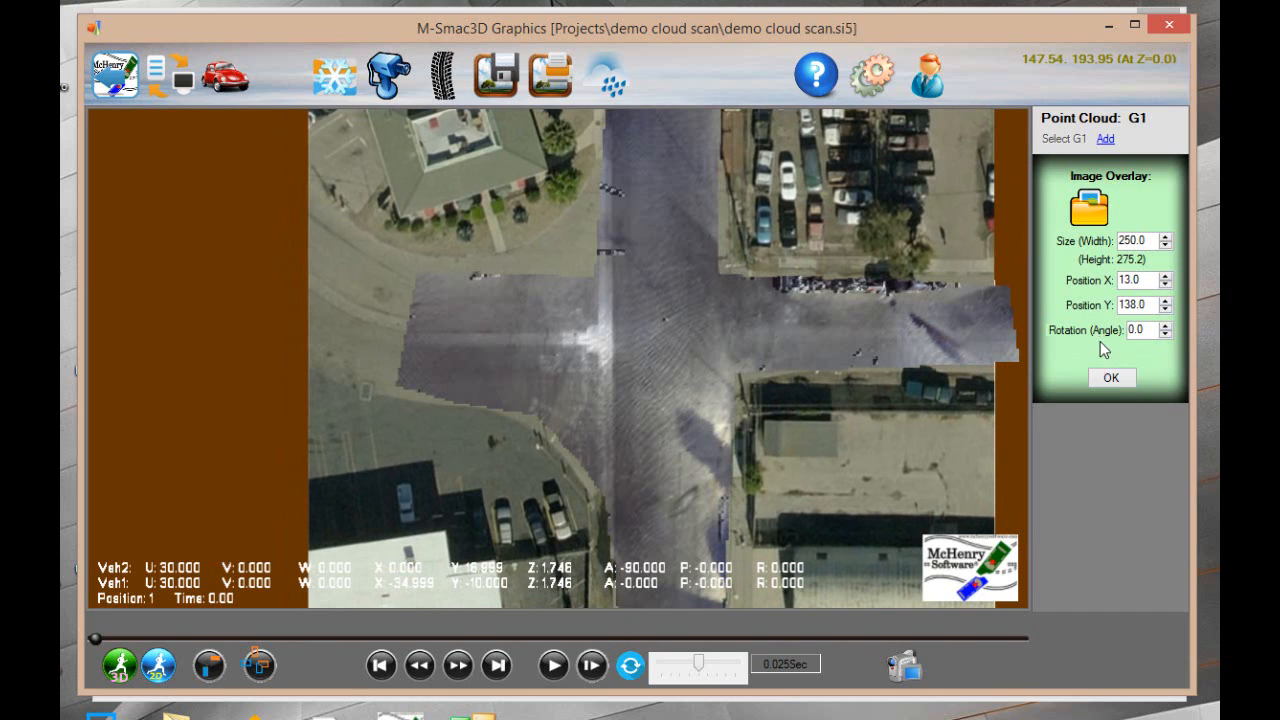
{"action": "left_click", "coordinate": [1112, 377]}
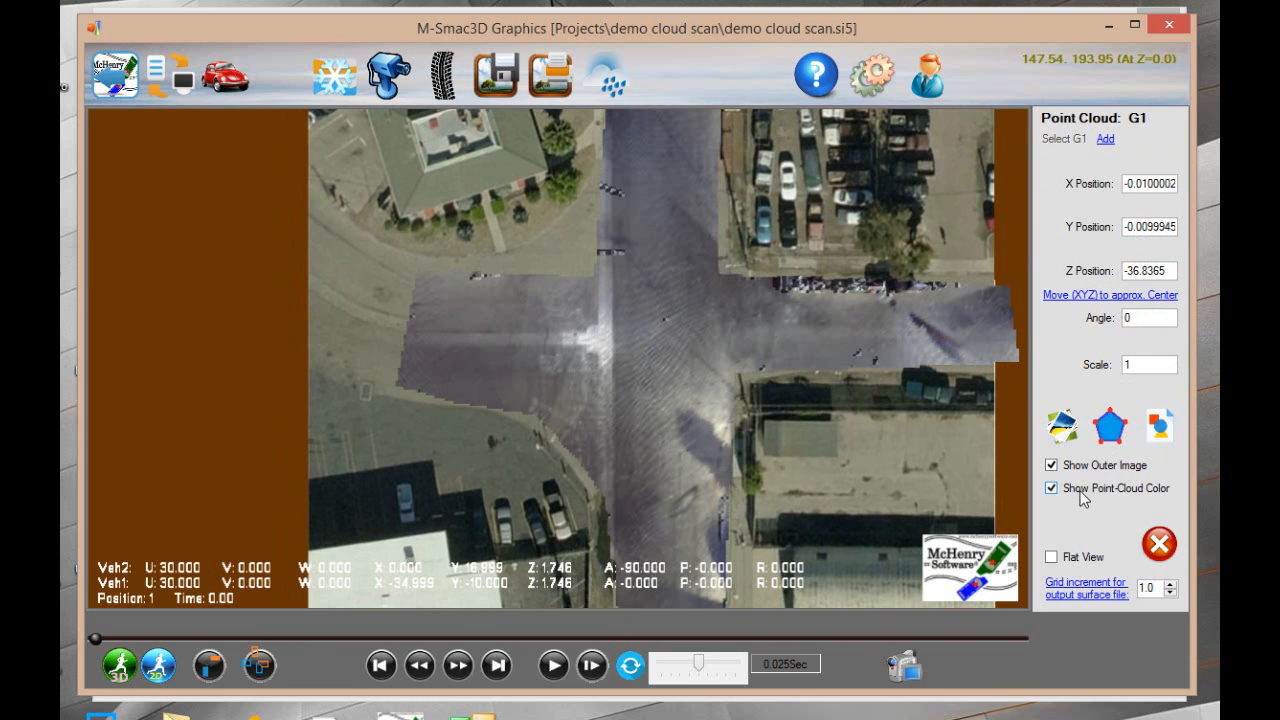
Toggle the point-cloud color off and on to check the alignment of the scan with the aerial image
{"action": "left_click", "coordinate": [1052, 488]}
{"action": "left_click", "coordinate": [1052, 488]}
{"action": "left_click", "coordinate": [1075, 490]}
Reopen the image overlay settings of G1, set Position Y to 133 and Position X to 15, and accept them
{"action": "left_click", "coordinate": [1062, 426]}
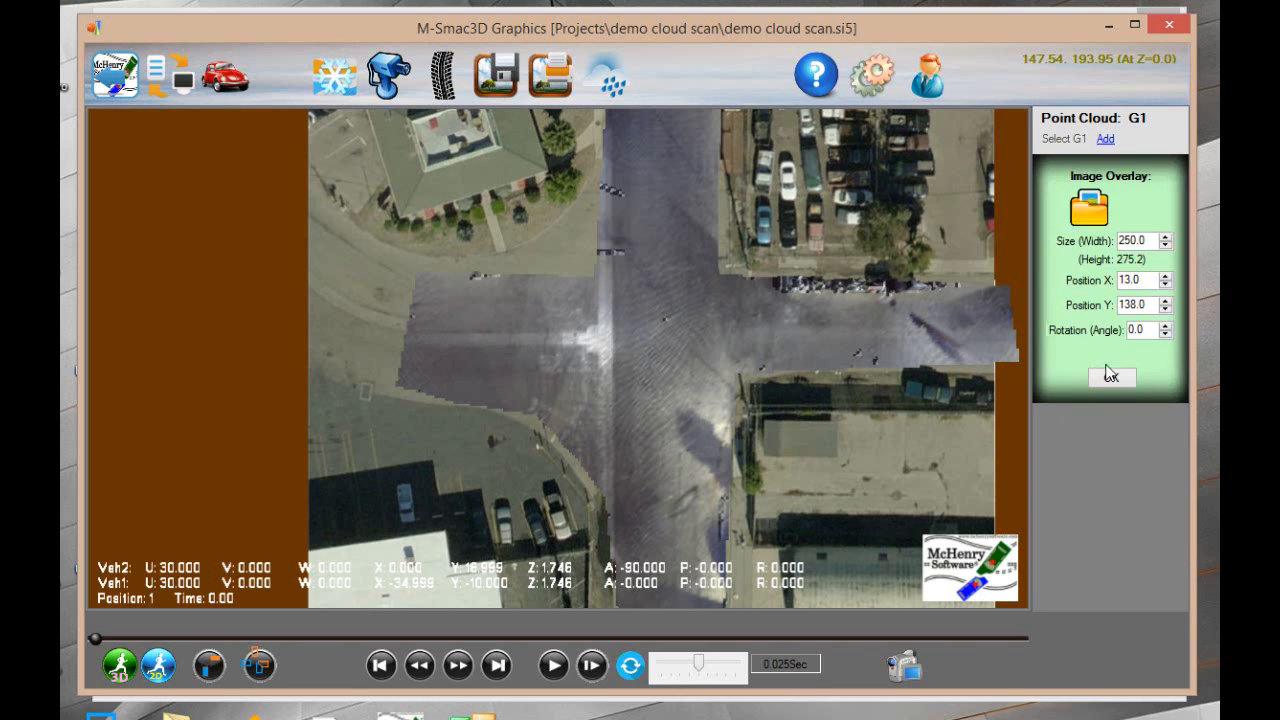
{"action": "left_click", "coordinate": [1165, 301]}
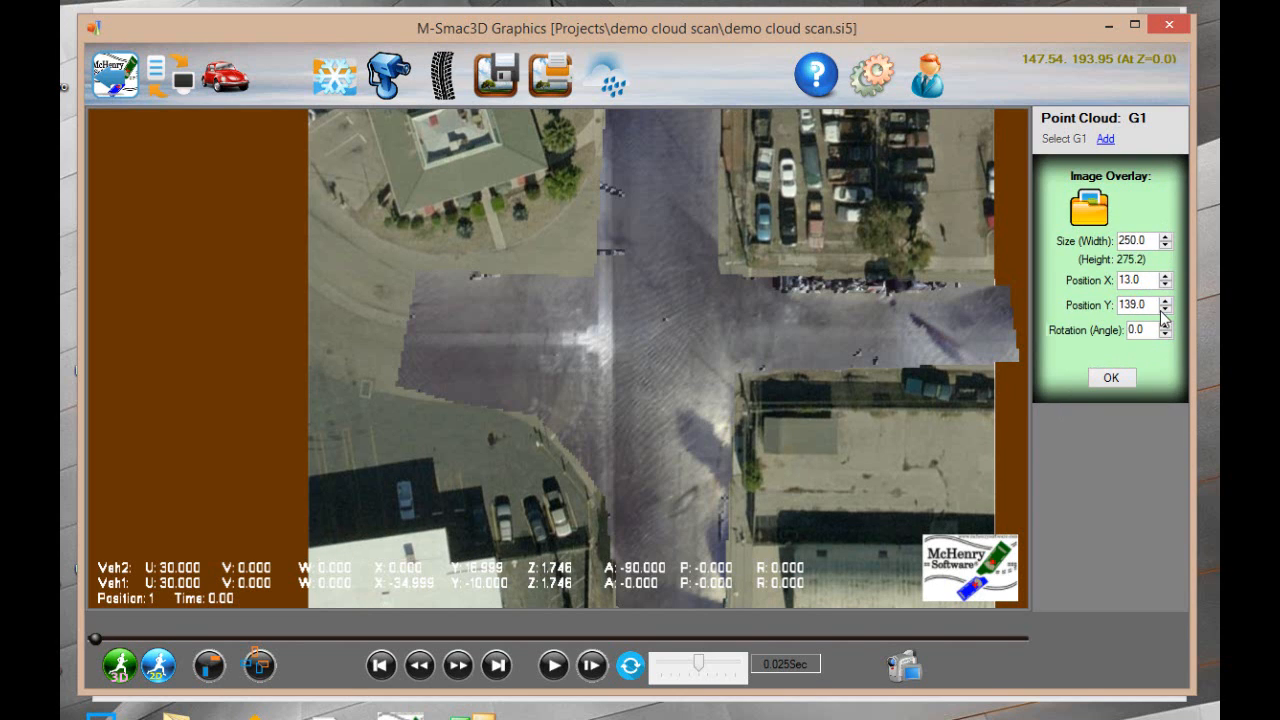
{"action": "left_click", "coordinate": [1165, 309]}
{"action": "left_click", "coordinate": [1165, 309]}
{"action": "left_click", "coordinate": [1165, 309]}
{"action": "left_click", "coordinate": [1165, 309]}
{"action": "left_click", "coordinate": [1165, 309]}
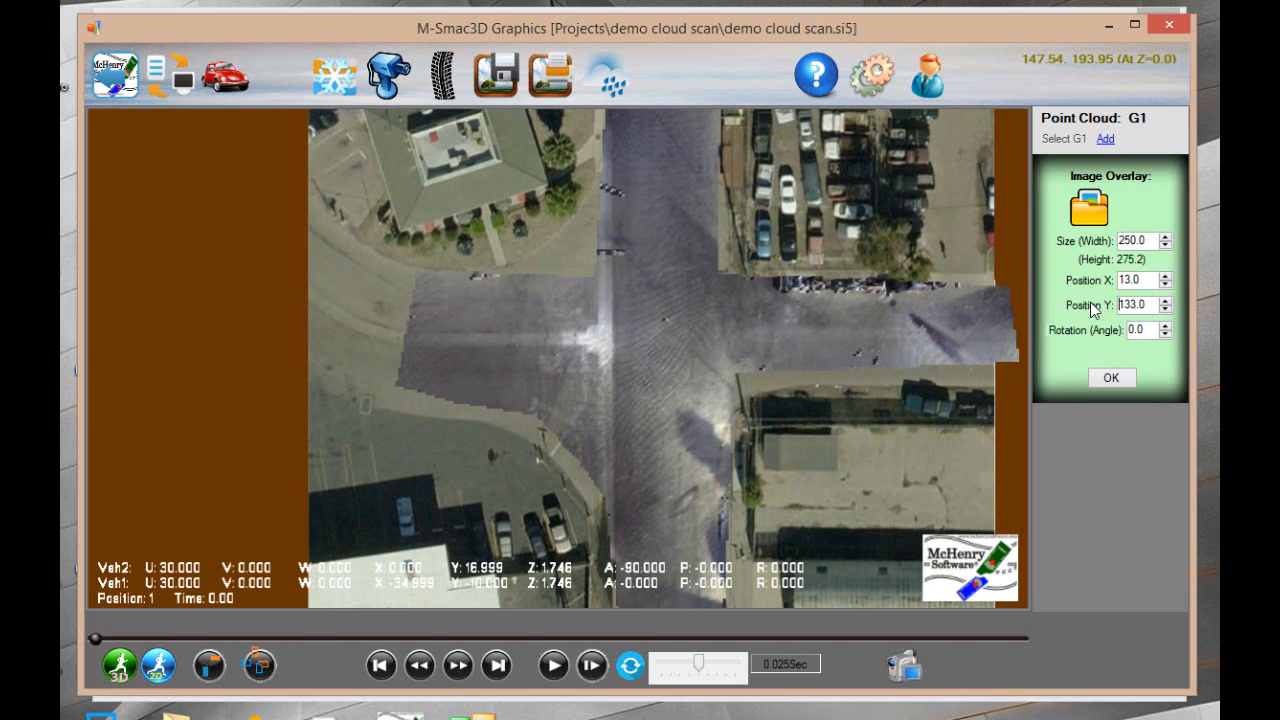
{"action": "left_click", "coordinate": [1165, 277]}
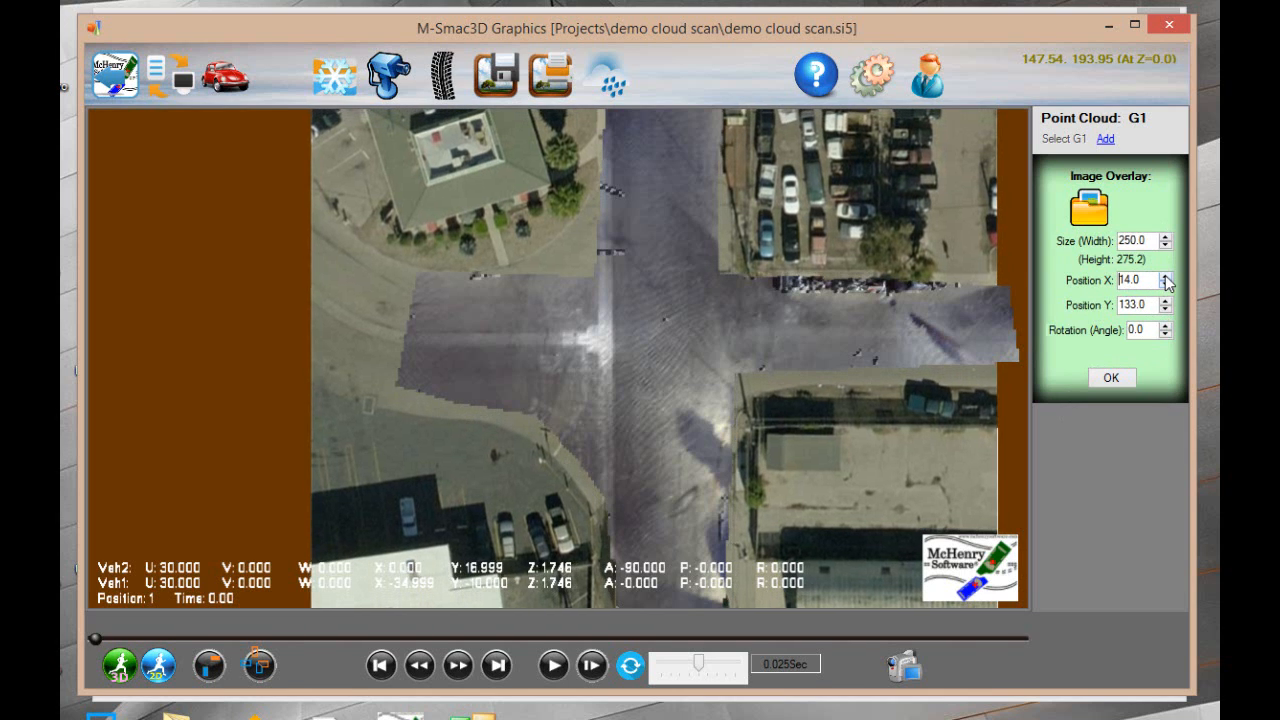
{"action": "left_click", "coordinate": [1165, 277]}
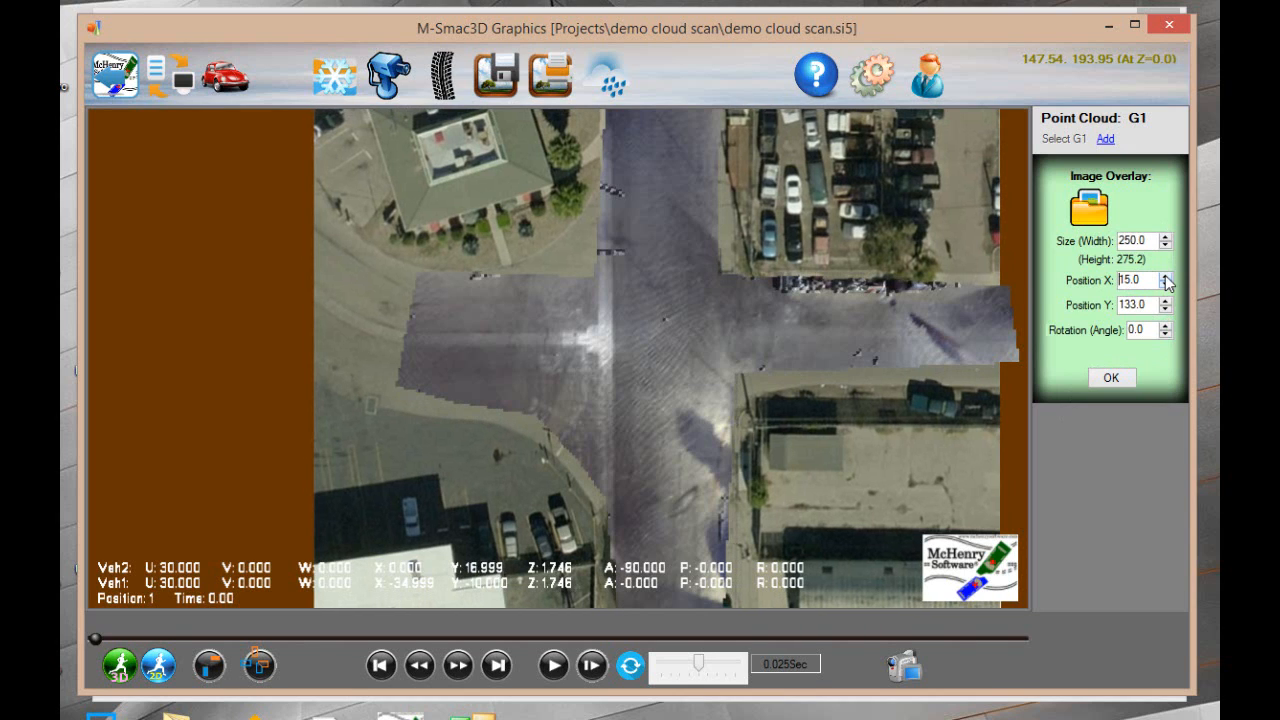
{"action": "left_click", "coordinate": [1110, 380]}
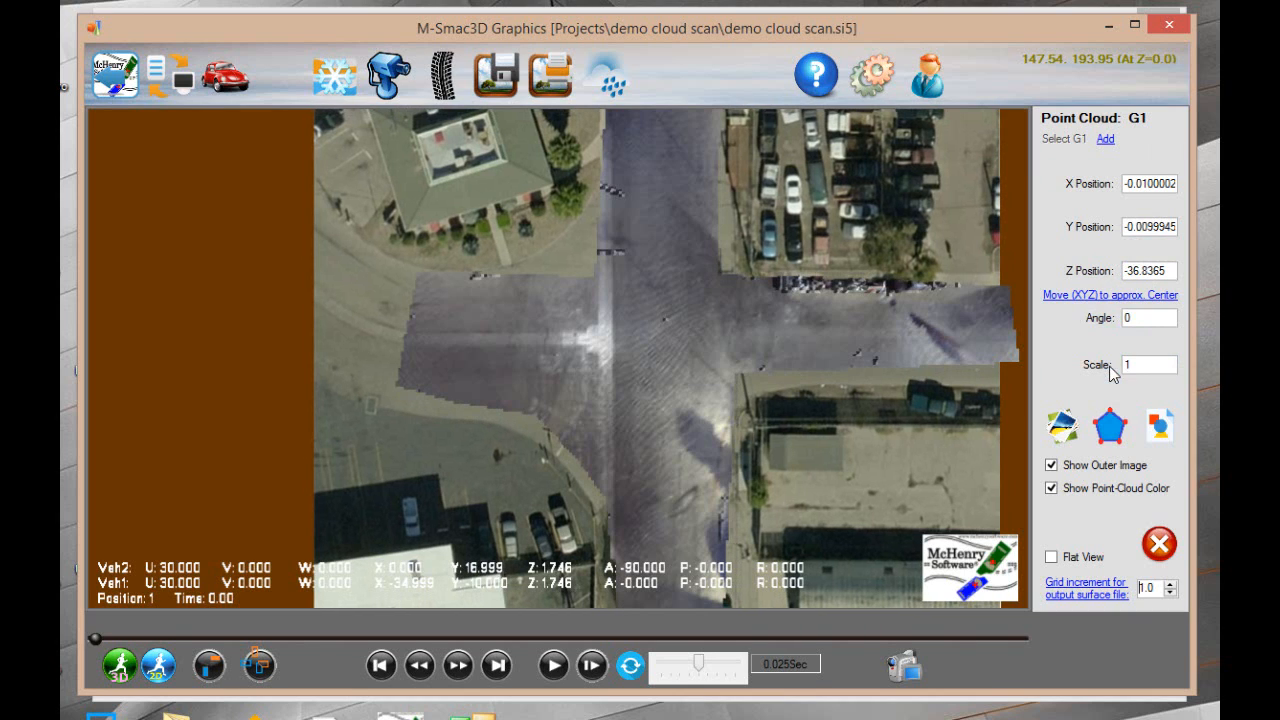
Switch the point-cloud color off and on twice to compare the scanned roads with the aerial image
{"action": "left_click", "coordinate": [1113, 494]}
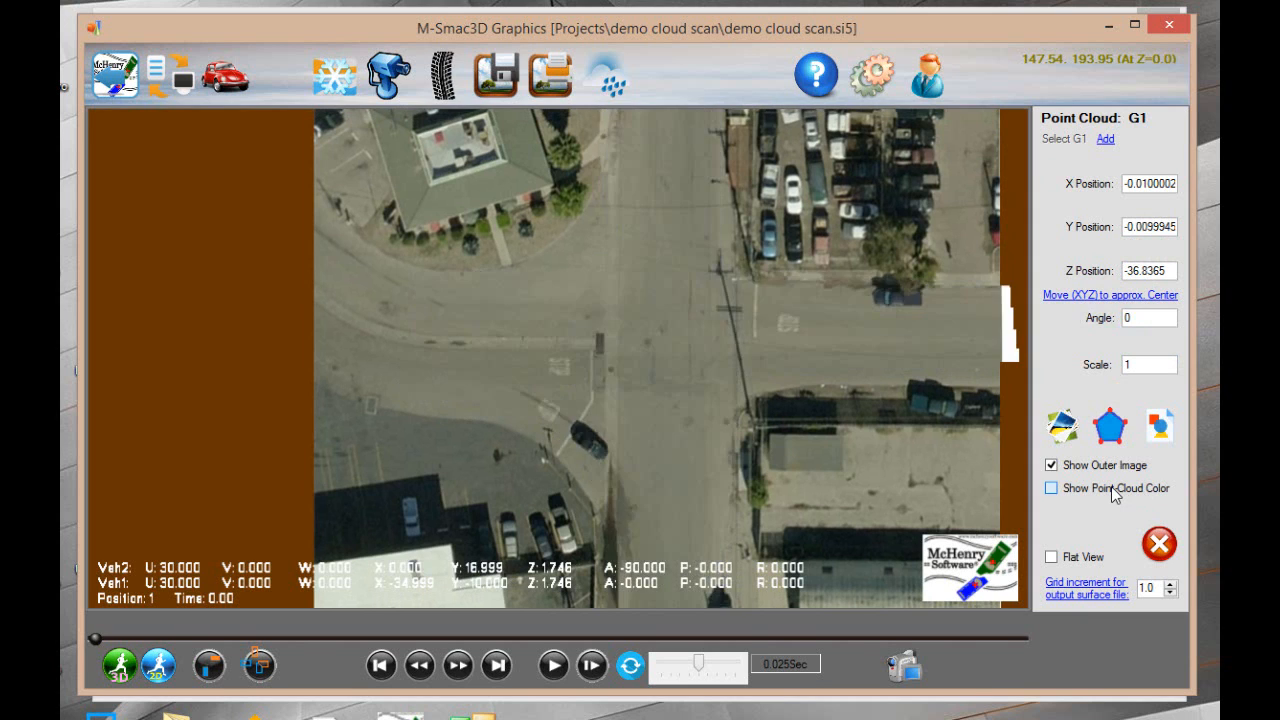
{"action": "left_click", "coordinate": [1113, 494]}
{"action": "left_click", "coordinate": [1113, 494]}
{"action": "left_click", "coordinate": [1113, 494]}
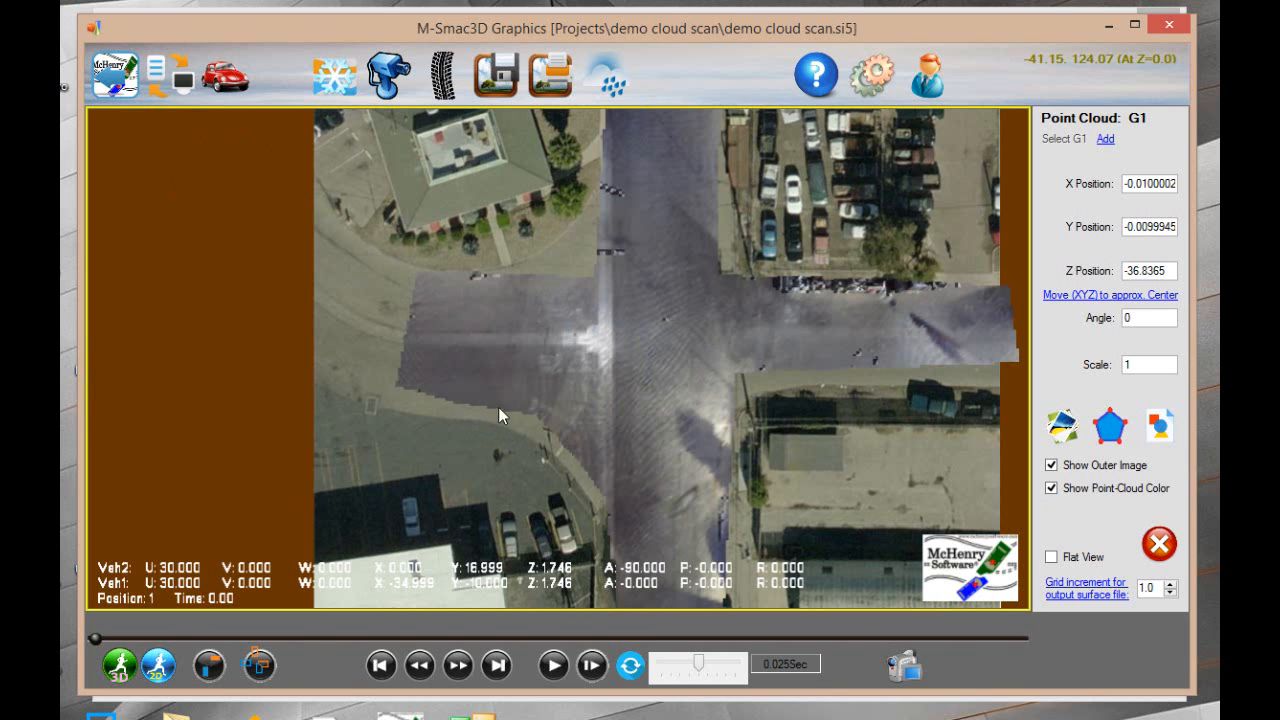
Select vehicle V2 south of the intersection and change its initial X Position to 16
{"action": "scroll", "coordinate": [492, 400], "scroll_direction": "down", "scroll_amount": 1}
{"action": "scroll", "coordinate": [492, 396], "scroll_direction": "down", "scroll_amount": 3}
{"action": "scroll", "coordinate": [492, 391], "scroll_direction": "up", "scroll_amount": 2}
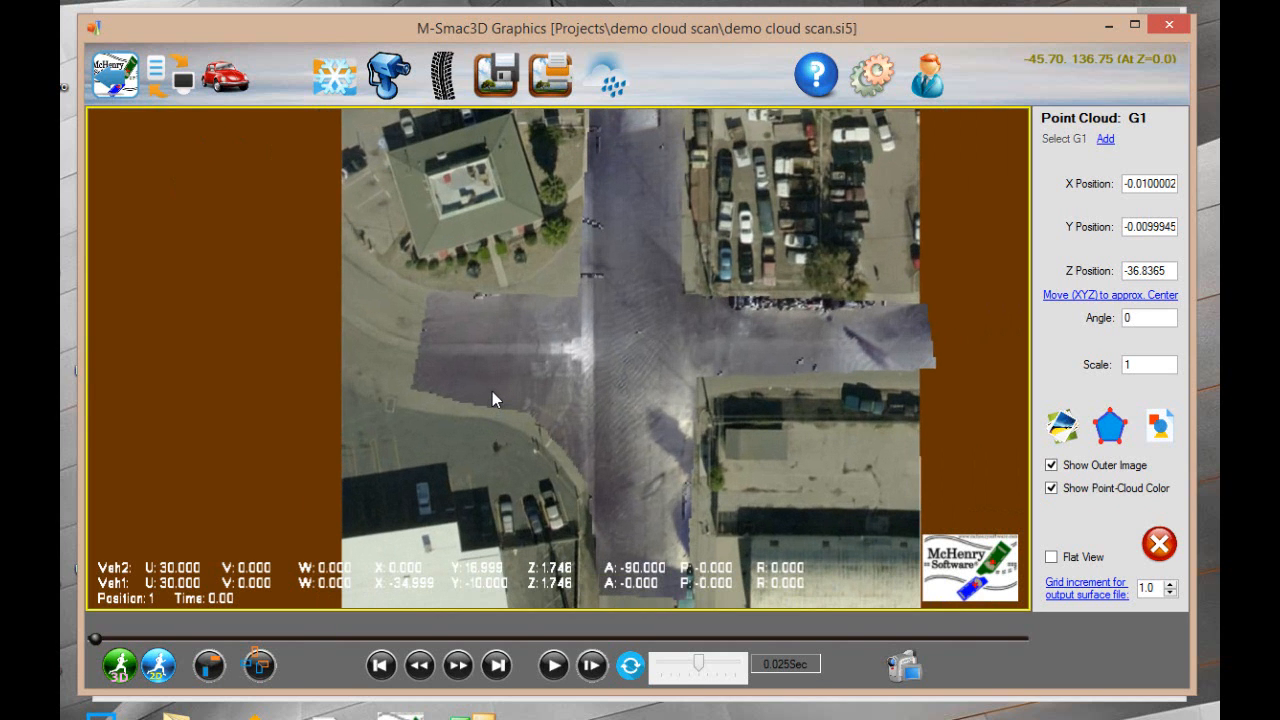
{"action": "middle_click_drag", "start_coordinate": [511, 448], "coordinate": [507, 90]}
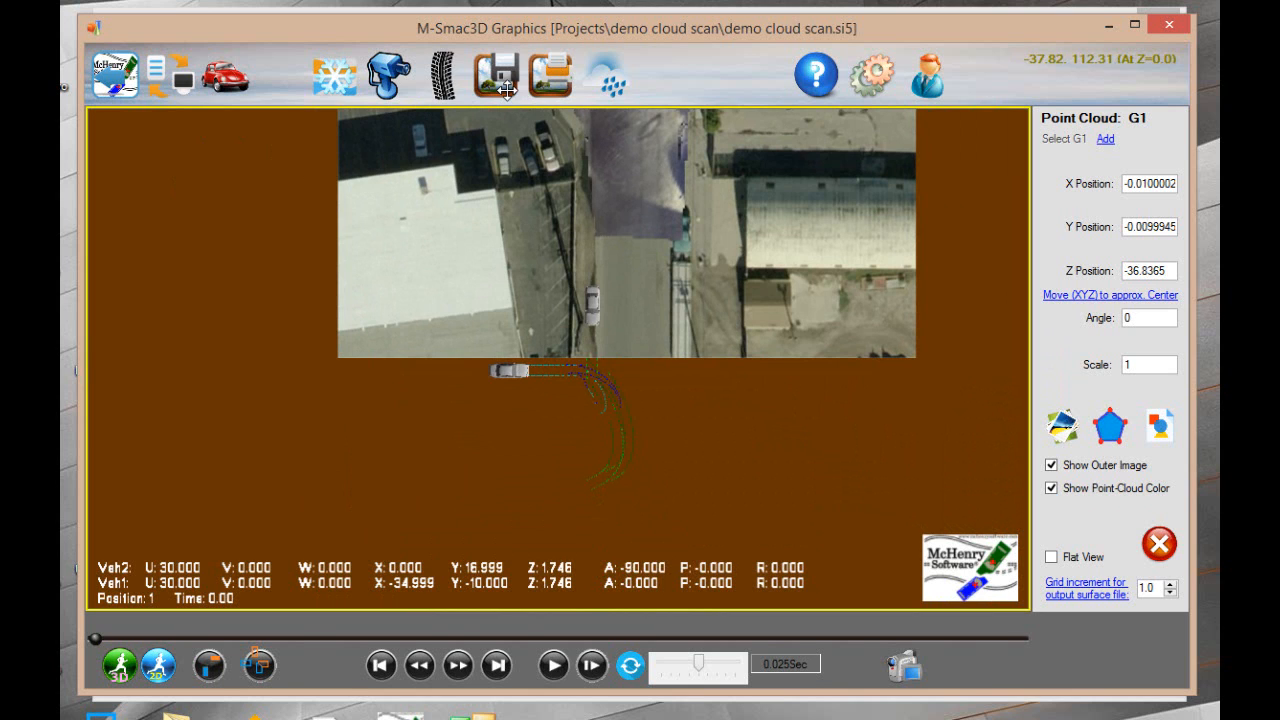
{"action": "middle_click_drag", "start_coordinate": [507, 90], "coordinate": [480, 252]}
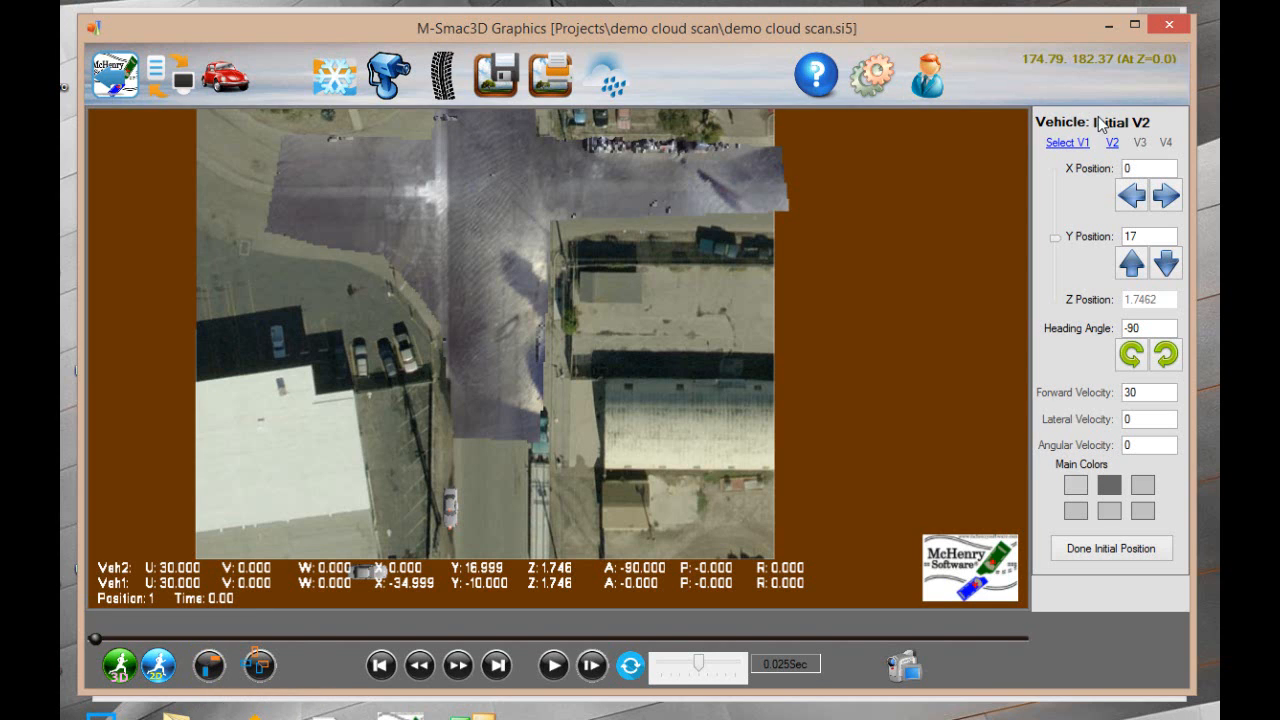
{"action": "mouse_move", "coordinate": [508, 467]}
{"action": "middle_mouse_down"}
{"action": "mouse_move", "coordinate": [512, 367]}
{"action": "mouse_move", "coordinate": [503, 471]}
{"action": "middle_mouse_up"}
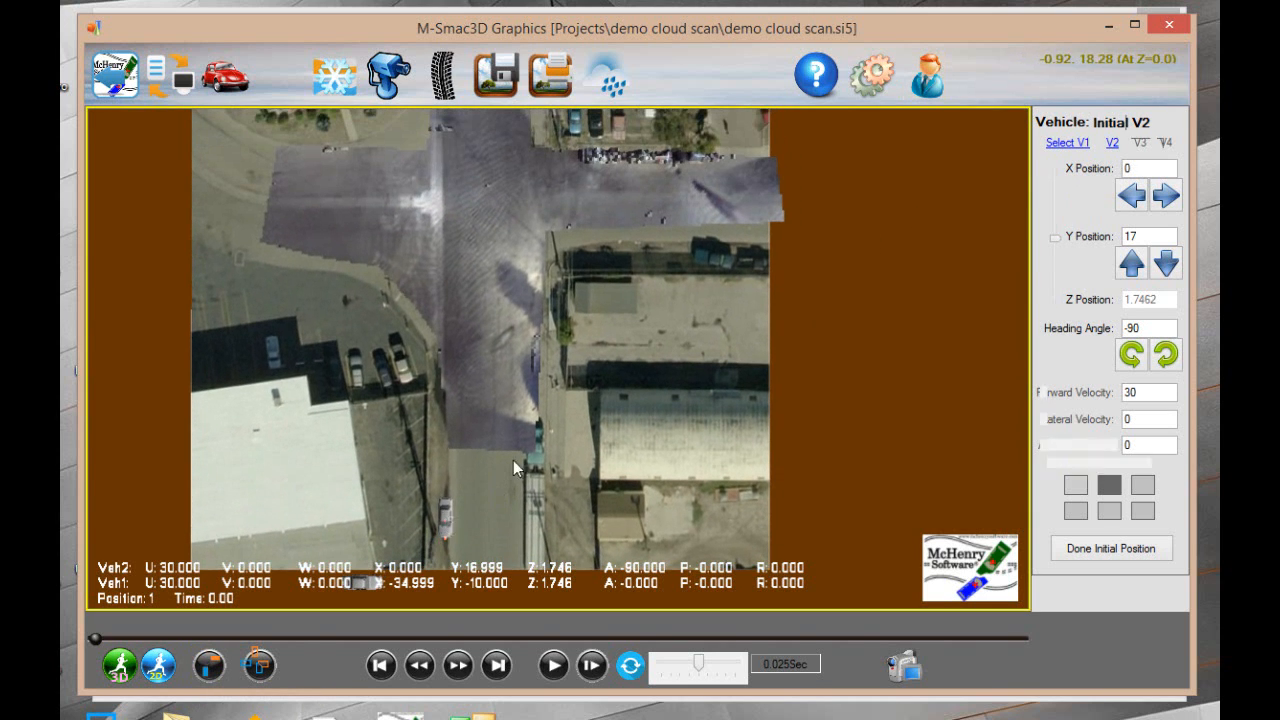
{"action": "left_click", "coordinate": [1171, 190]}
{"action": "left_click", "coordinate": [1171, 190]}
{"action": "left_click", "coordinate": [1171, 190]}
{"action": "left_click", "coordinate": [1171, 190]}
{"action": "left_click", "coordinate": [1171, 190]}
{"action": "left_click", "coordinate": [1171, 190]}
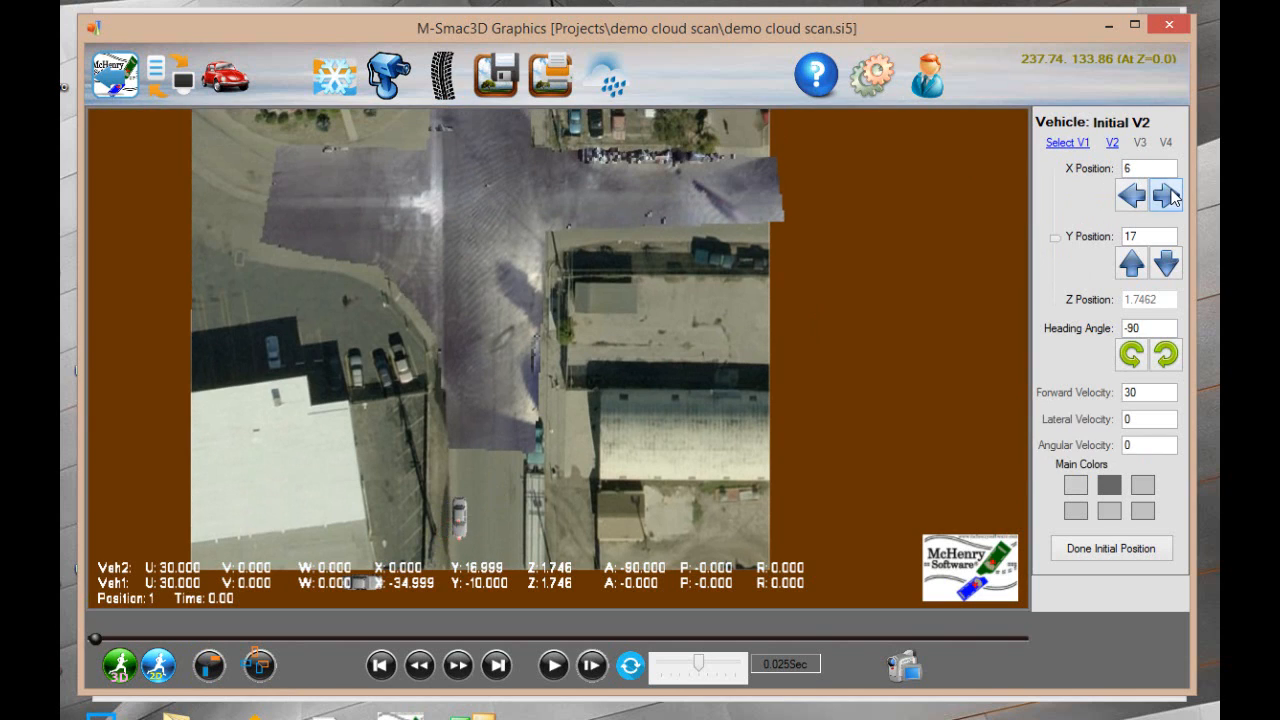
{"action": "left_click", "coordinate": [1166, 195]}
{"action": "left_click", "coordinate": [1166, 195]}
{"action": "left_click", "coordinate": [1166, 195]}
{"action": "left_click", "coordinate": [1166, 195]}
{"action": "left_click", "coordinate": [1166, 195]}
{"action": "left_click", "coordinate": [1166, 195]}
{"action": "left_click", "coordinate": [1166, 195]}
{"action": "left_click", "coordinate": [1166, 195]}
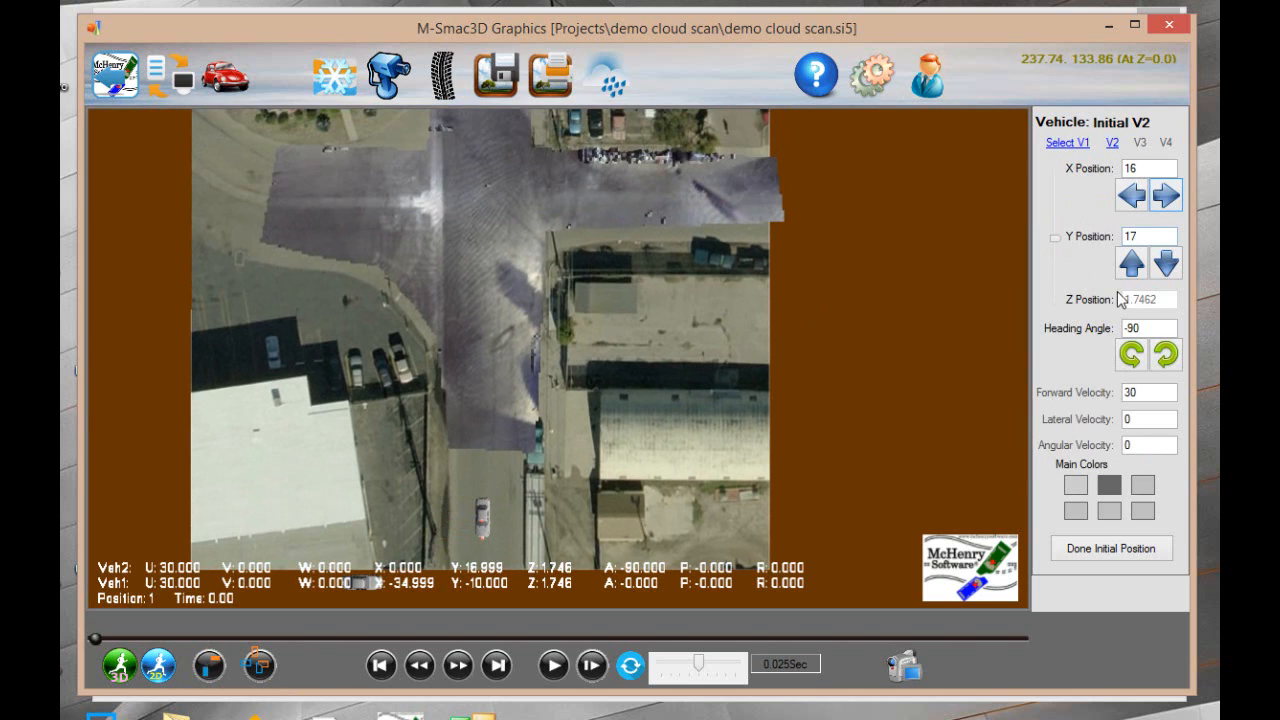
Move V2 north into the intersection by setting its initial Y Position to 130, and increase it to 160
{"action": "left_click", "coordinate": [1137, 262]}
{"action": "left_click", "coordinate": [1137, 262]}
{"action": "left_click", "coordinate": [1137, 262]}
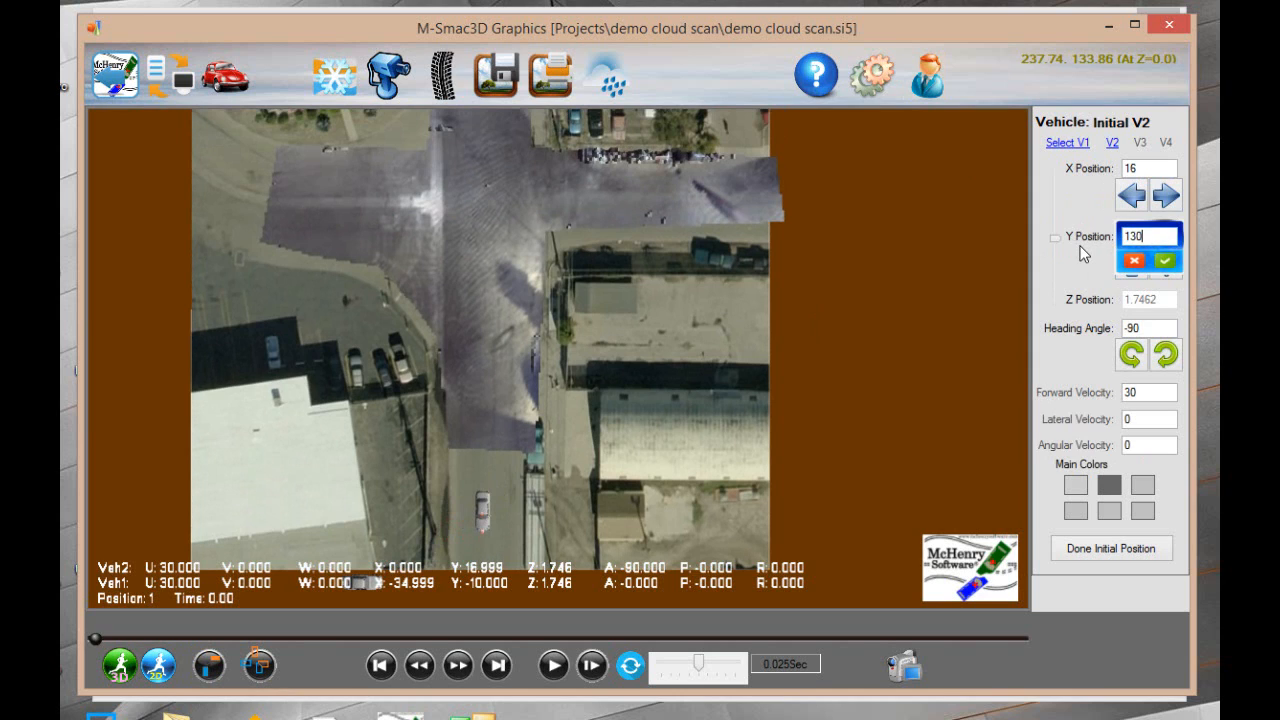
{"action": "key", "text": "Return"}
{"action": "left_click", "coordinate": [1142, 235]}
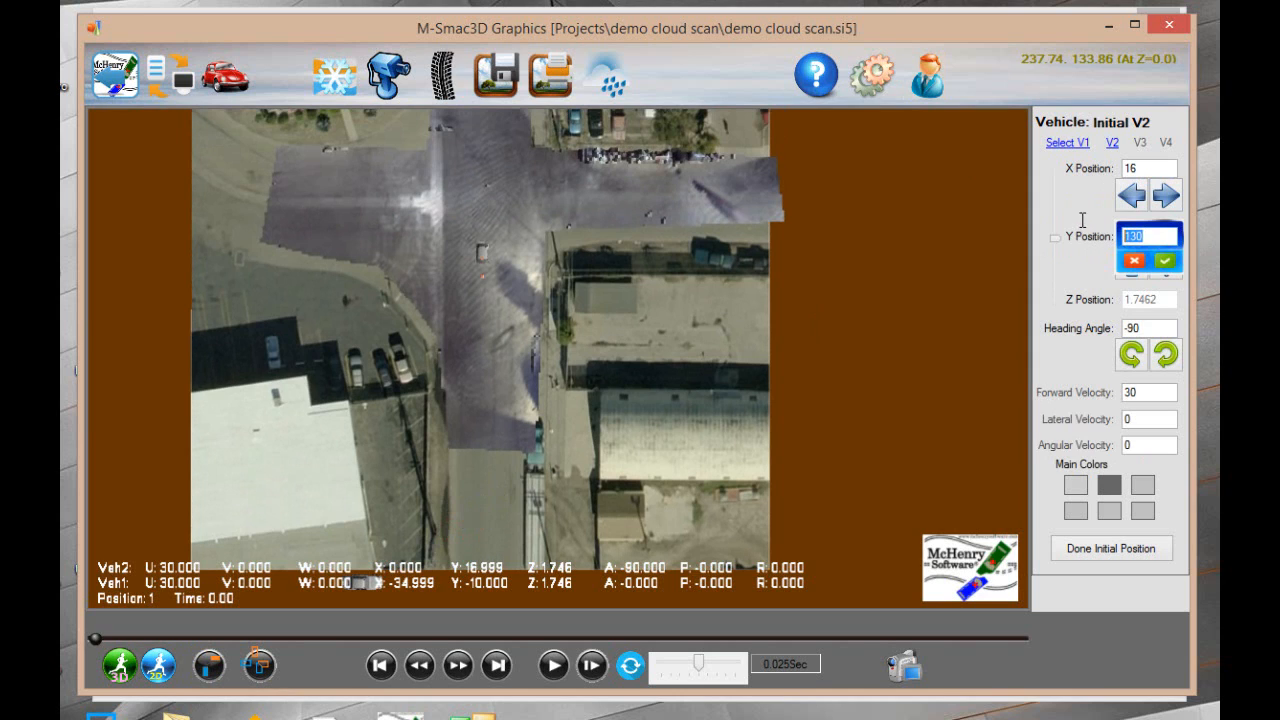
{"action": "type", "text": "160"}
{"action": "key", "text": "Return"}
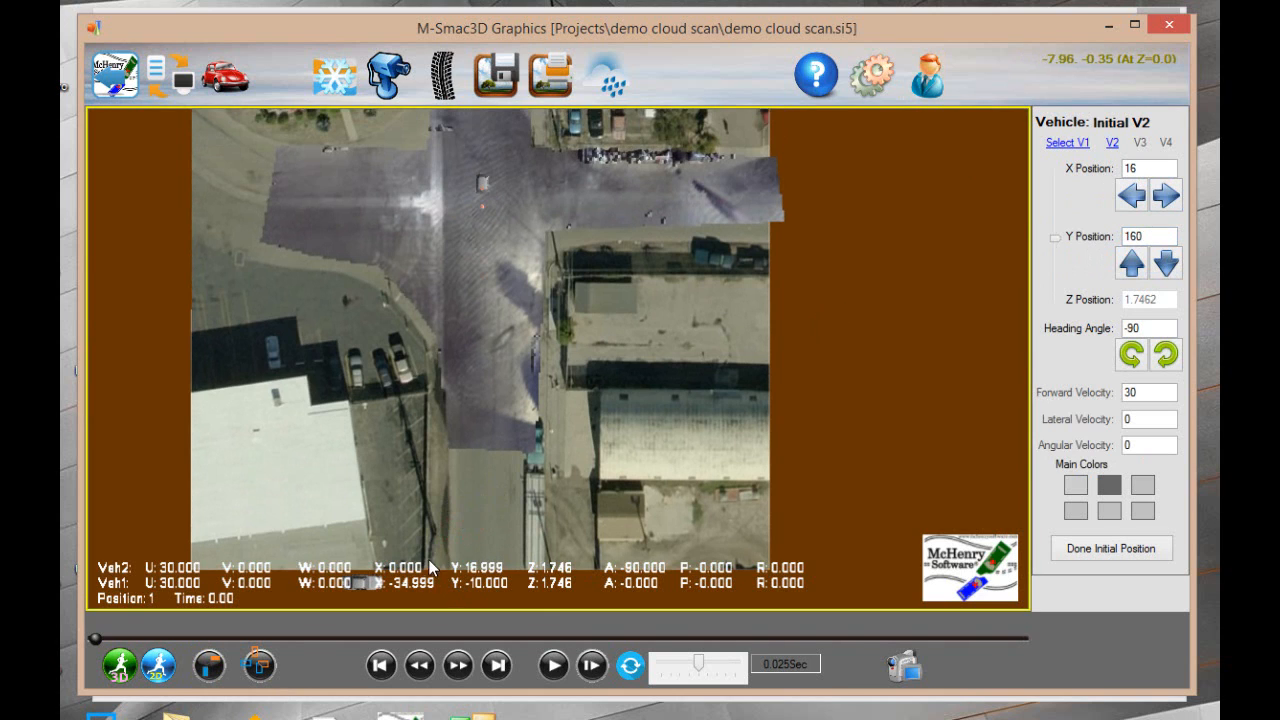
Select vehicle V1, set its initial Y Position to 160, and nudge it down to 149
{"action": "left_click", "coordinate": [362, 581]}
{"action": "left_click", "coordinate": [1148, 236]}
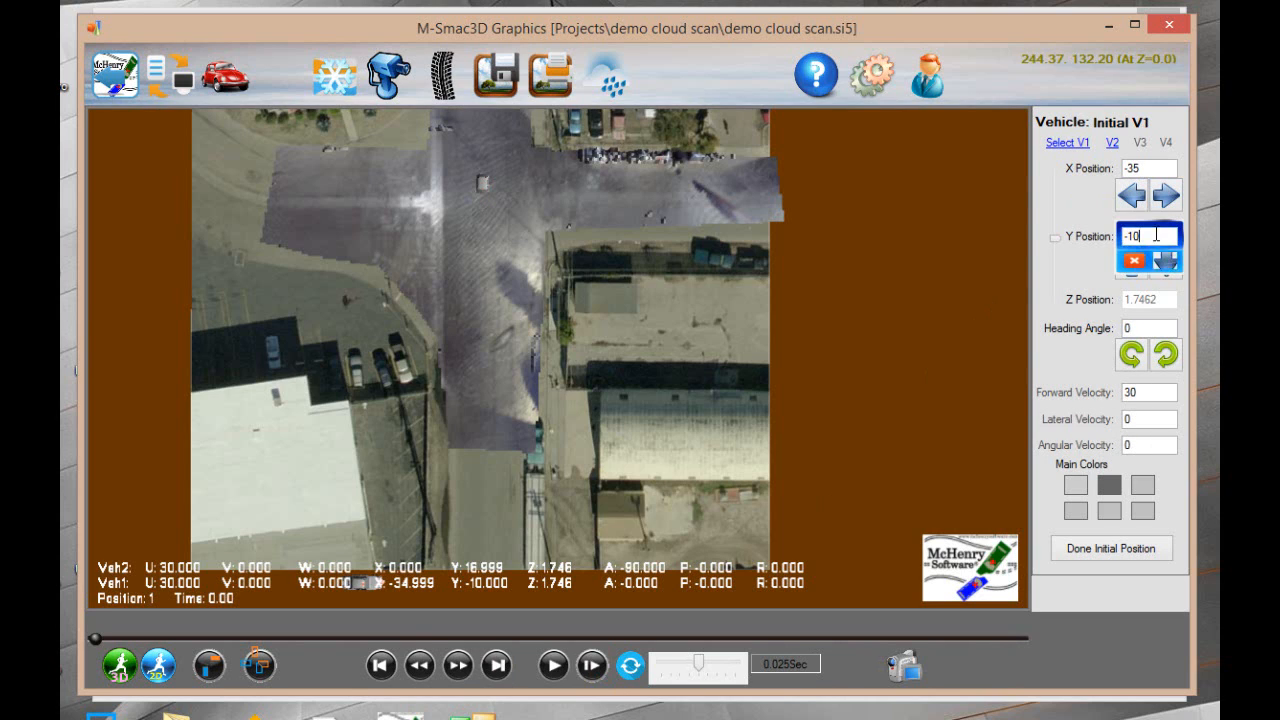
{"action": "type", "text": "160"}
{"action": "key", "text": "Return"}
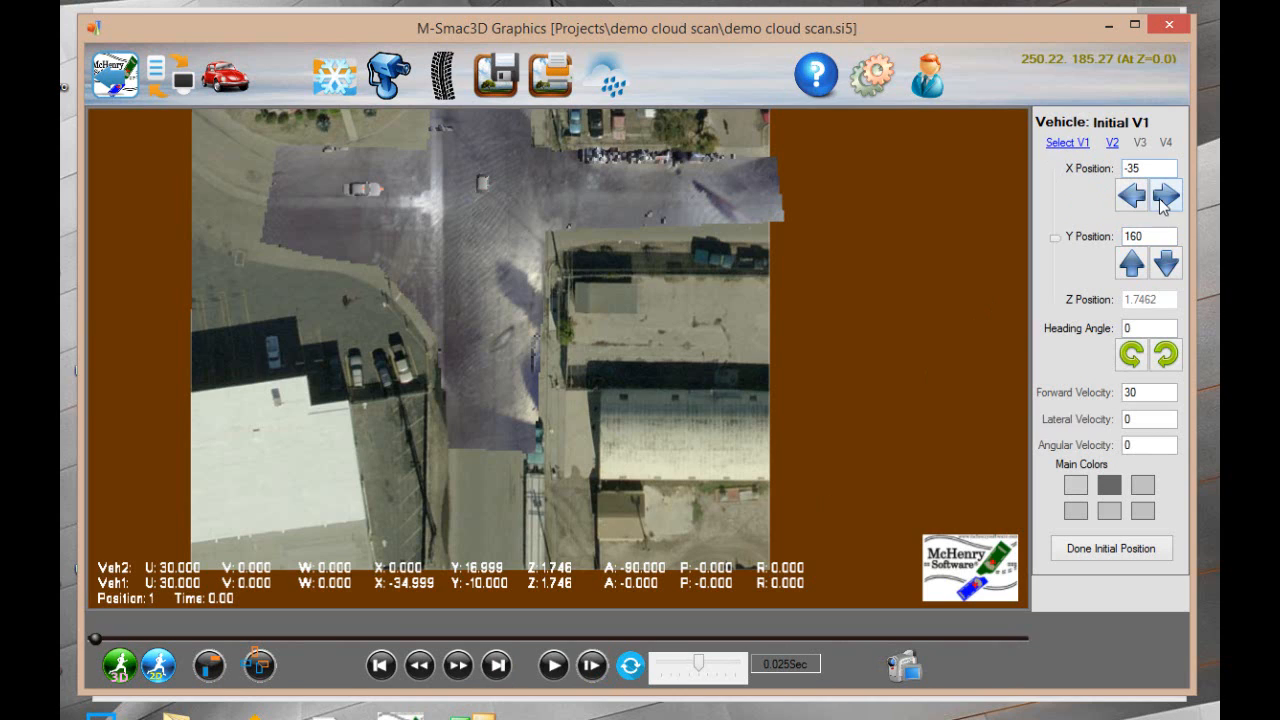
{"action": "left_click", "coordinate": [1166, 263]}
{"action": "left_click", "coordinate": [1166, 263]}
{"action": "left_click", "coordinate": [1166, 263]}
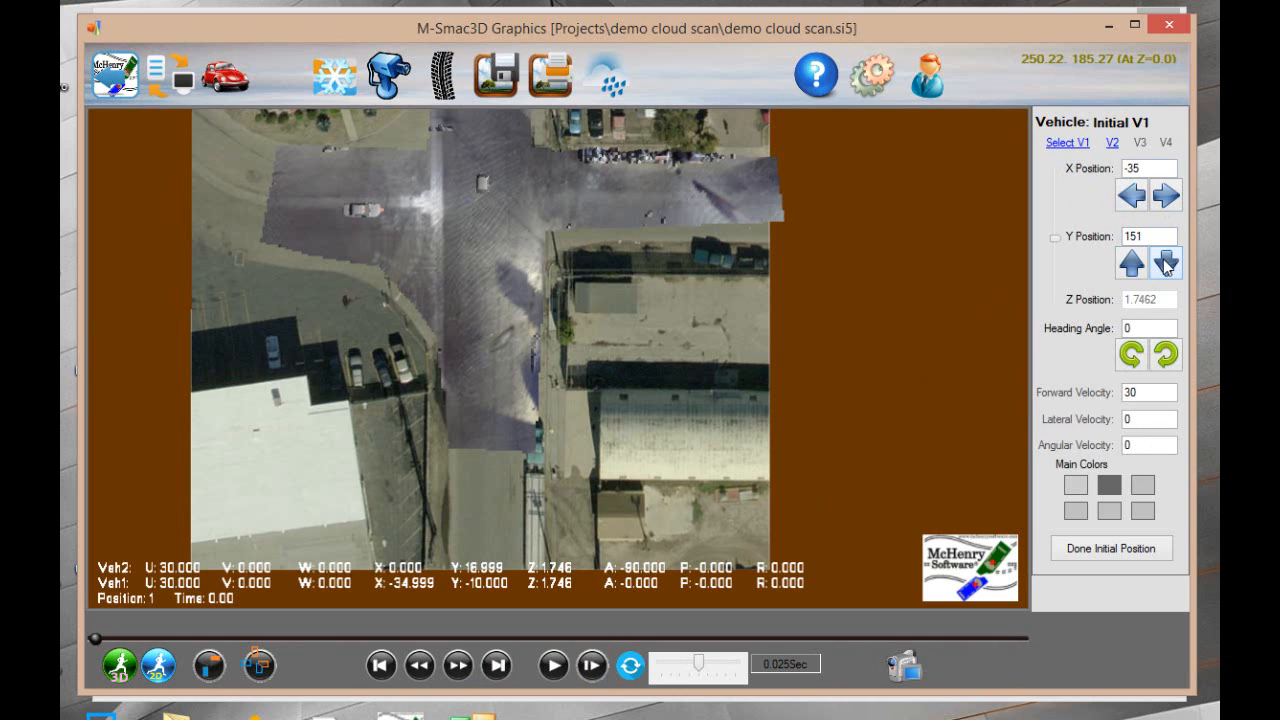
{"action": "left_click", "coordinate": [1166, 263]}
{"action": "left_click", "coordinate": [1166, 263]}
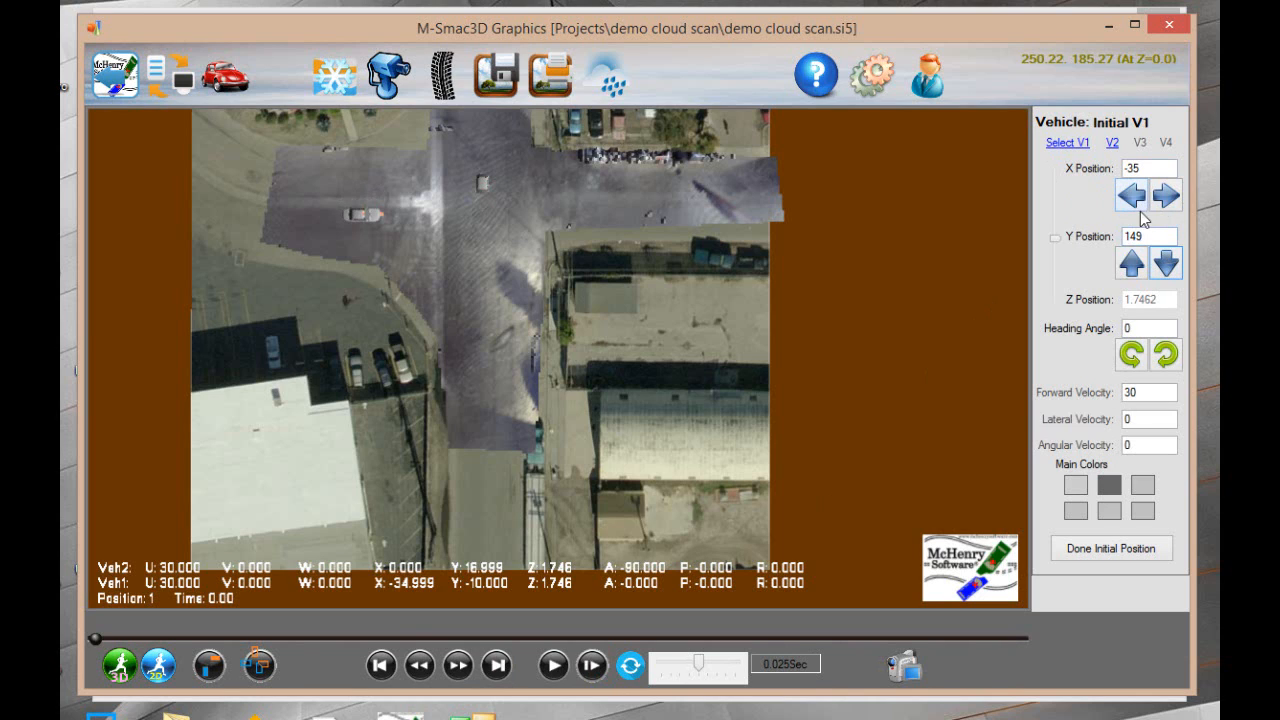
Raise V2's initial Y Position to 169 and run the 3D simulation
{"action": "left_click", "coordinate": [482, 184]}
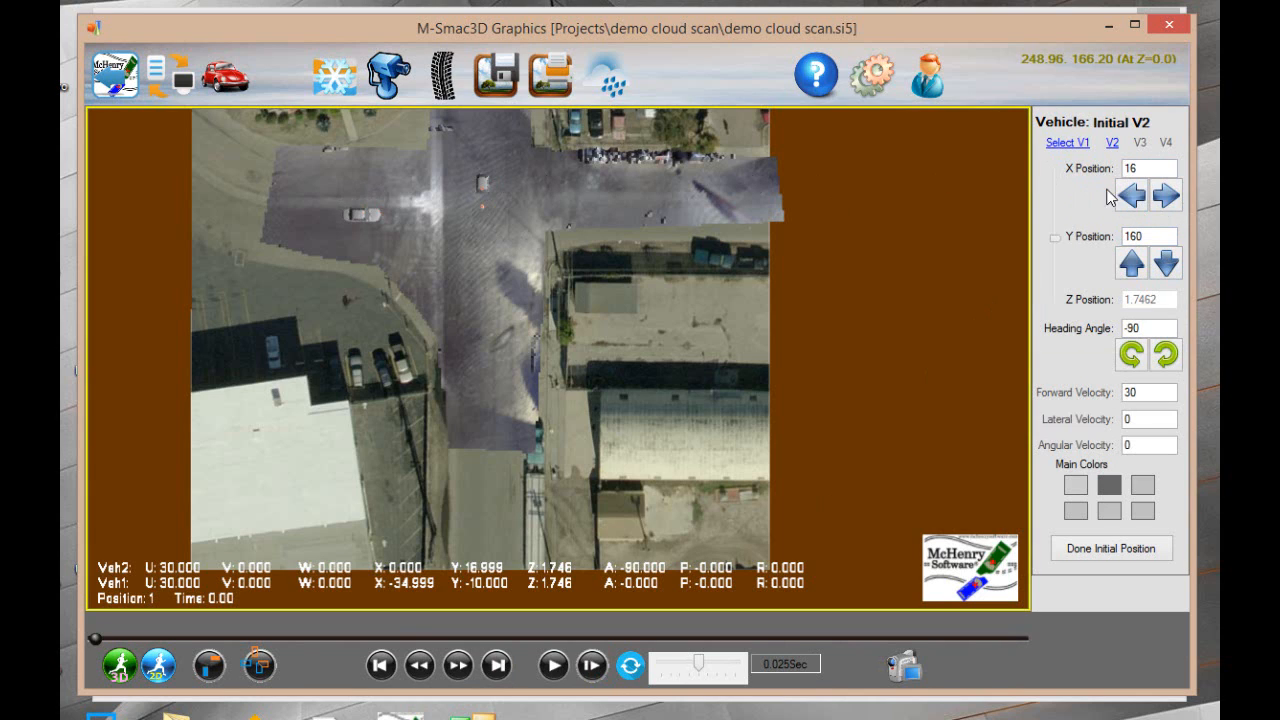
{"action": "left_click", "coordinate": [1131, 263]}
{"action": "left_click", "coordinate": [1131, 263]}
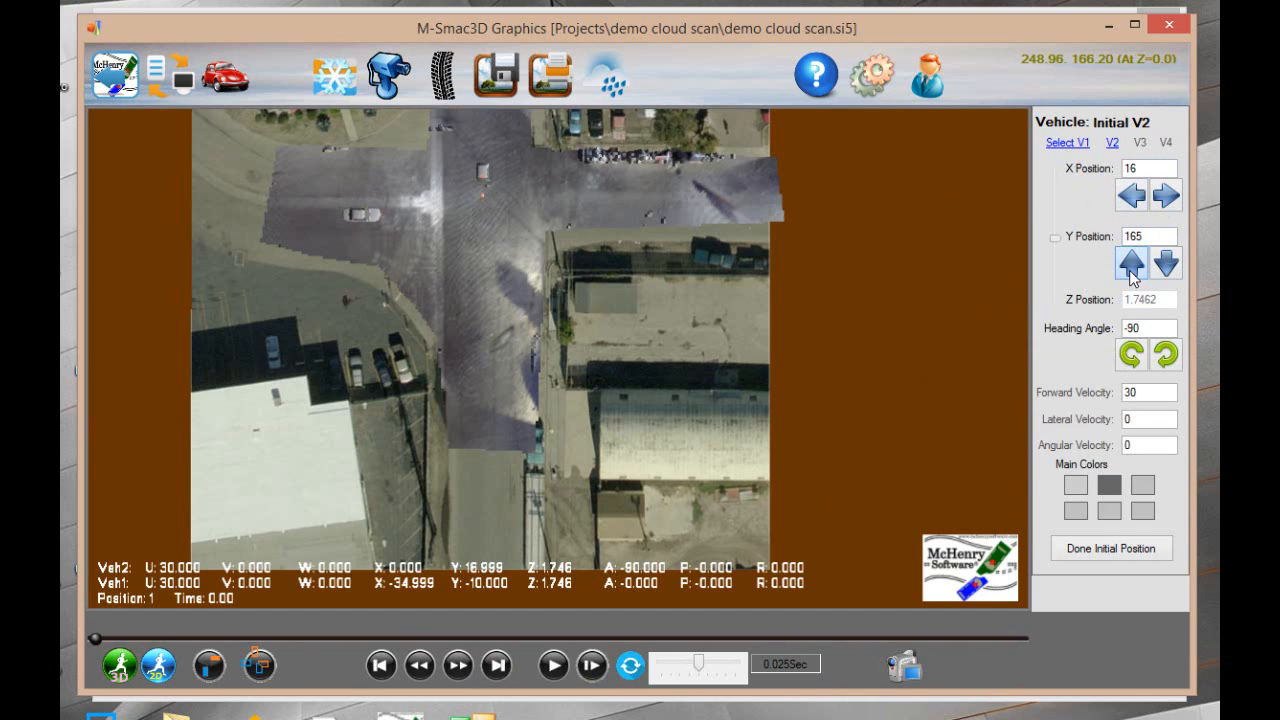
{"action": "left_click", "coordinate": [1131, 263]}
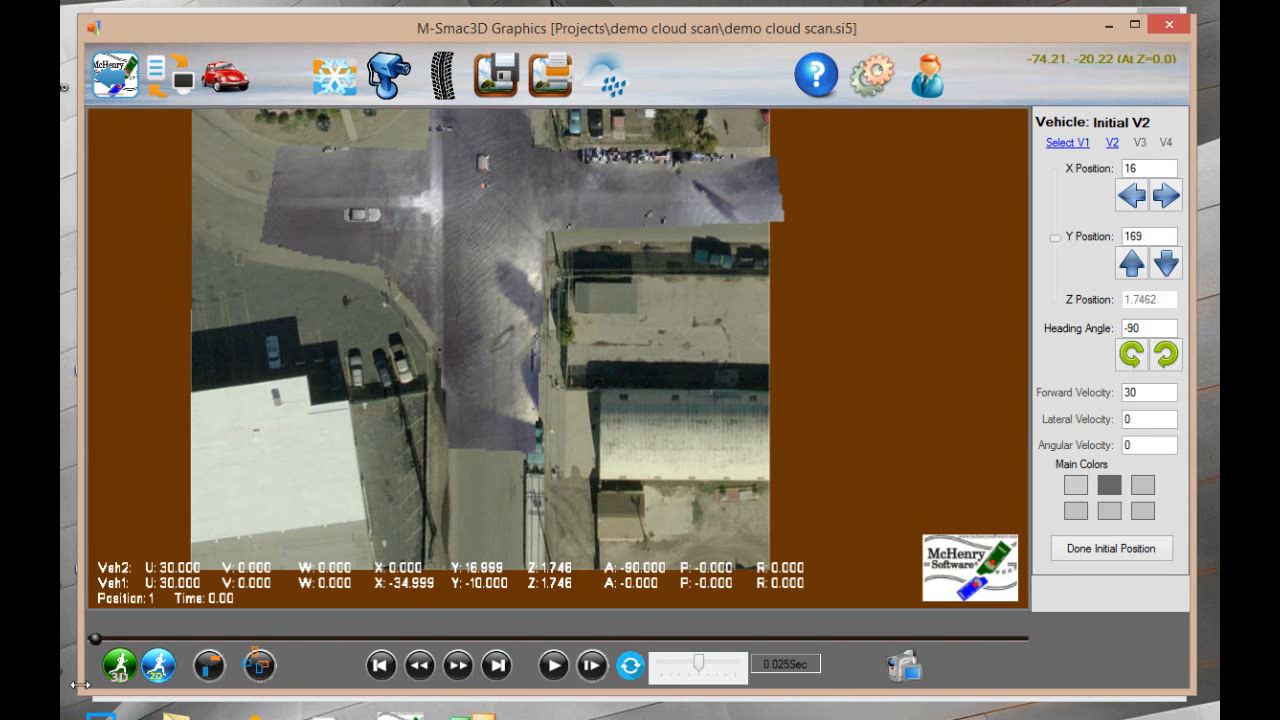
{"action": "left_click", "coordinate": [118, 668]}
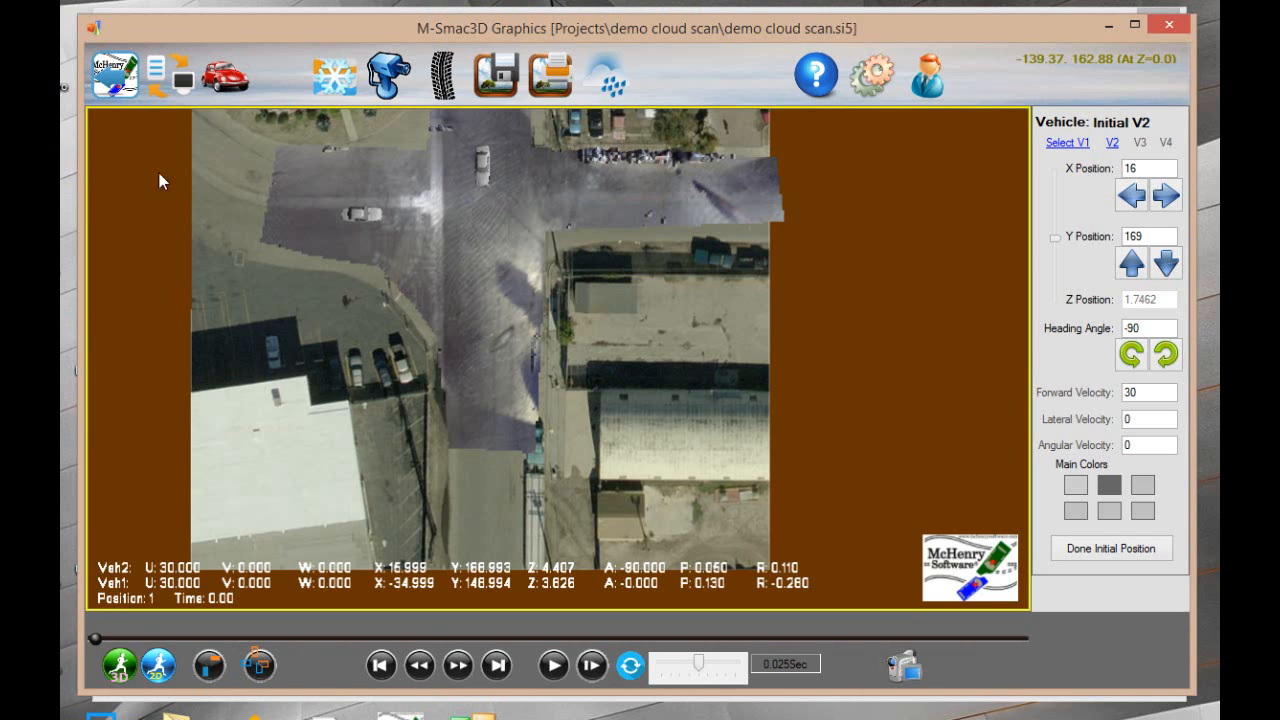
Switch to a perspective view showing both vehicles in the intersection with their simulated paths
{"action": "mouse_move", "coordinate": [182, 162]}
{"action": "left_click", "coordinate": [121, 142]}
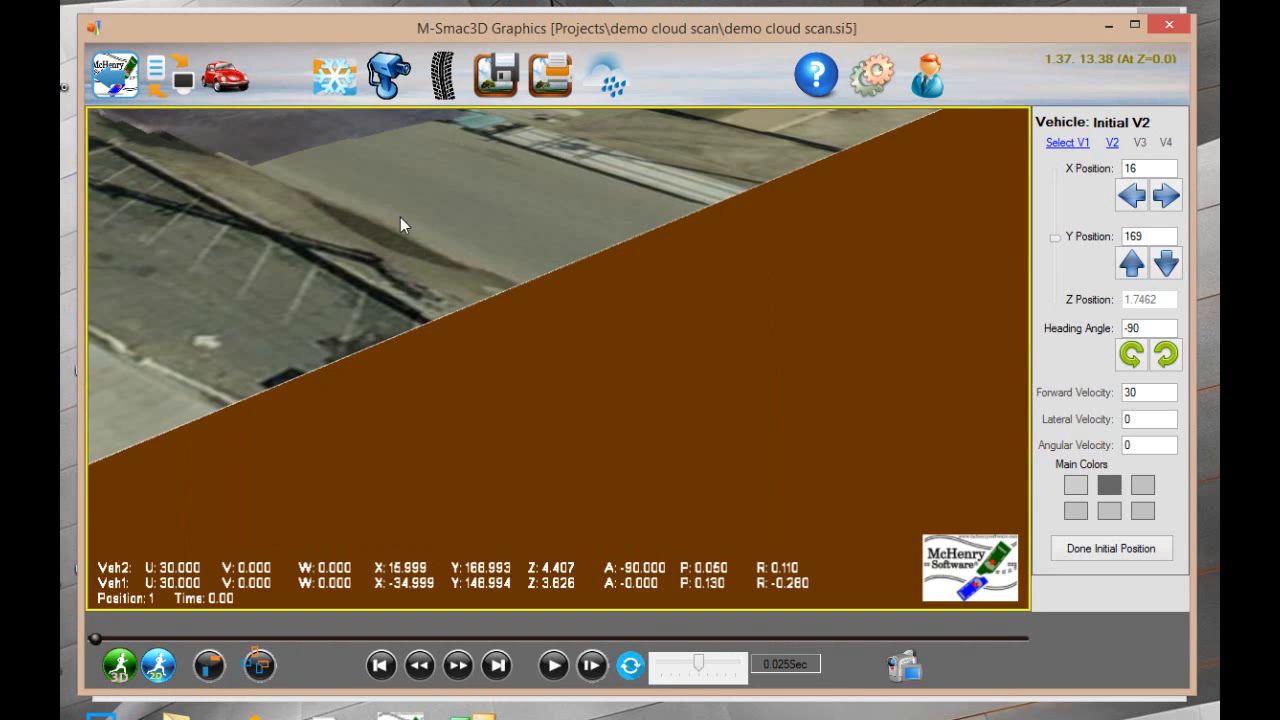
{"action": "left_click_drag", "start_coordinate": [400, 220], "coordinate": [874, 642]}
{"action": "left_click_drag", "start_coordinate": [582, 434], "coordinate": [990, 537]}
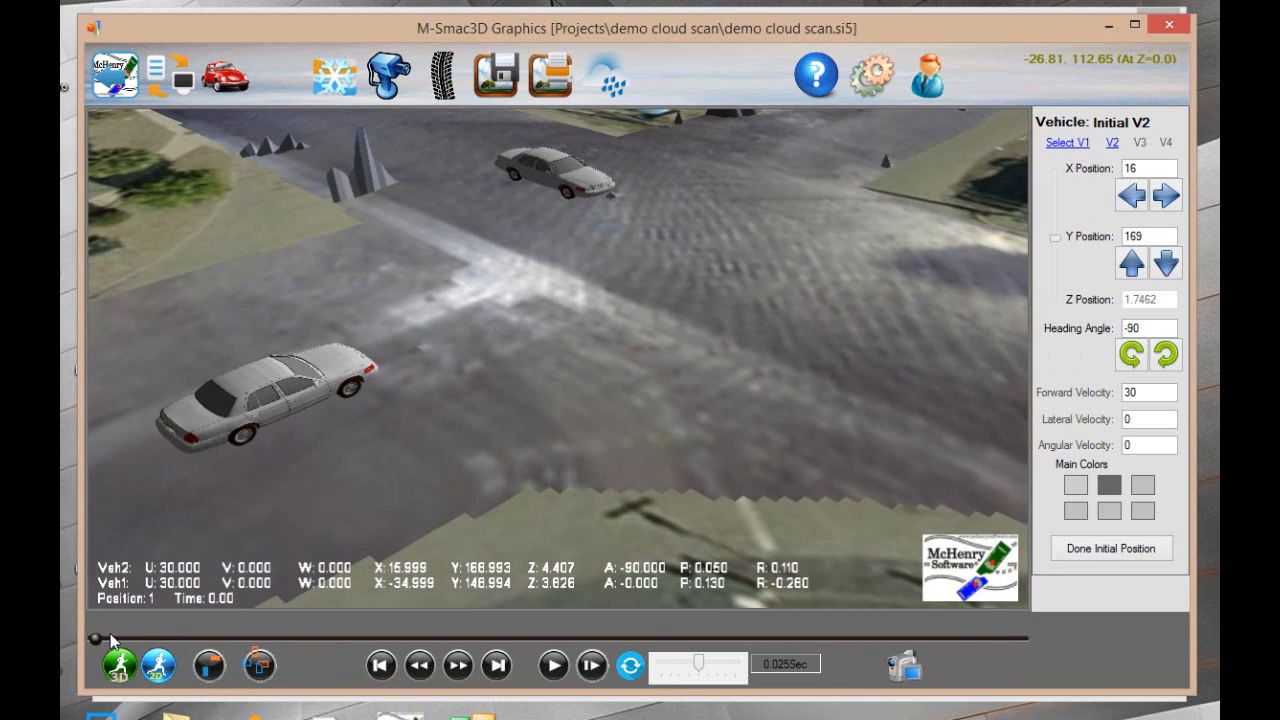
{"action": "mouse_move", "coordinate": [93, 640]}
{"action": "left_mouse_down"}
{"action": "mouse_move", "coordinate": [366, 634]}
{"action": "mouse_move", "coordinate": [84, 627]}
{"action": "left_mouse_up"}
{"action": "scroll", "coordinate": [468, 323], "scroll_direction": "down", "scroll_amount": 4}
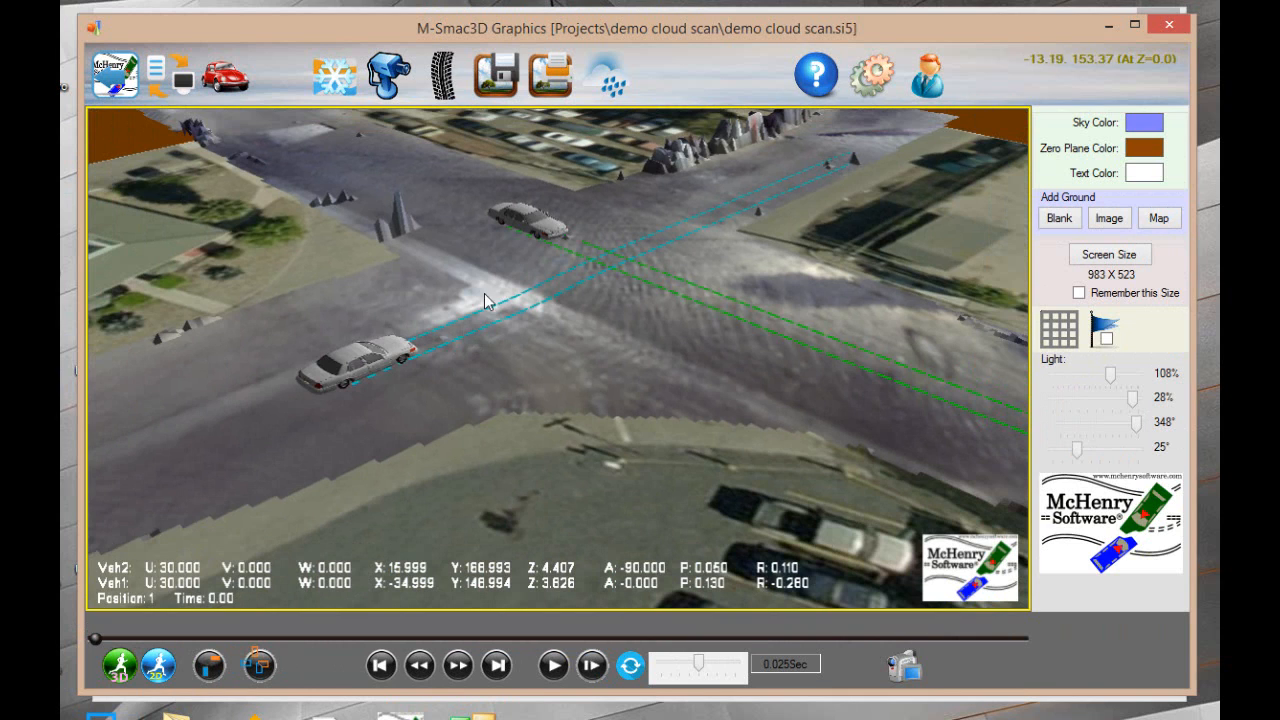
Reopen V2's initial position for editing, keep X Position at 16, and raise Y Position to 188
{"action": "left_click", "coordinate": [532, 234]}
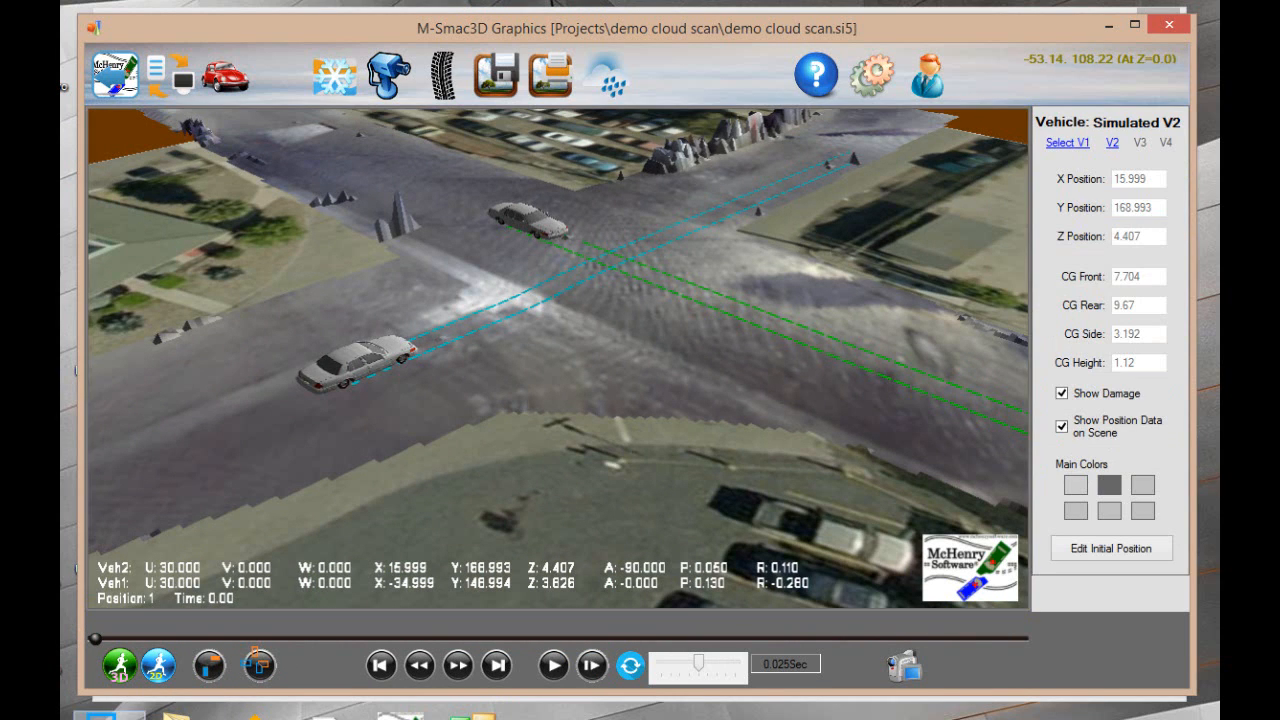
{"action": "left_click", "coordinate": [209, 678]}
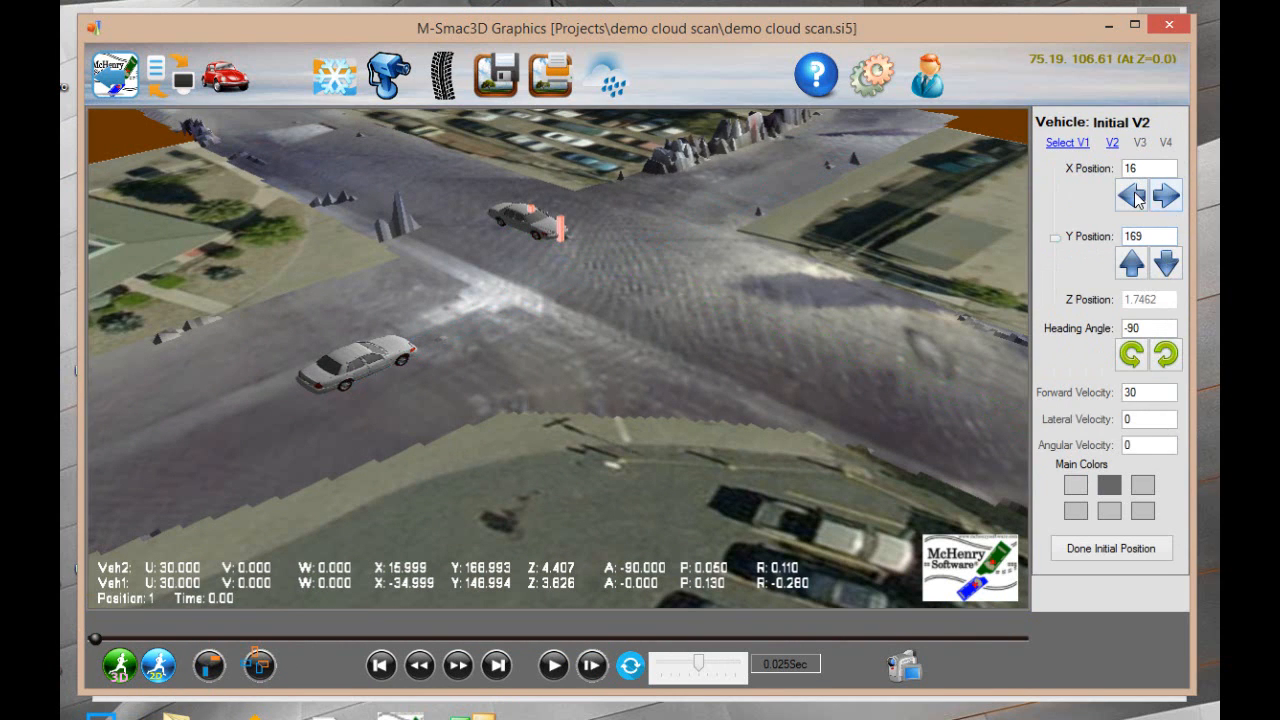
{"action": "left_click", "coordinate": [1131, 197]}
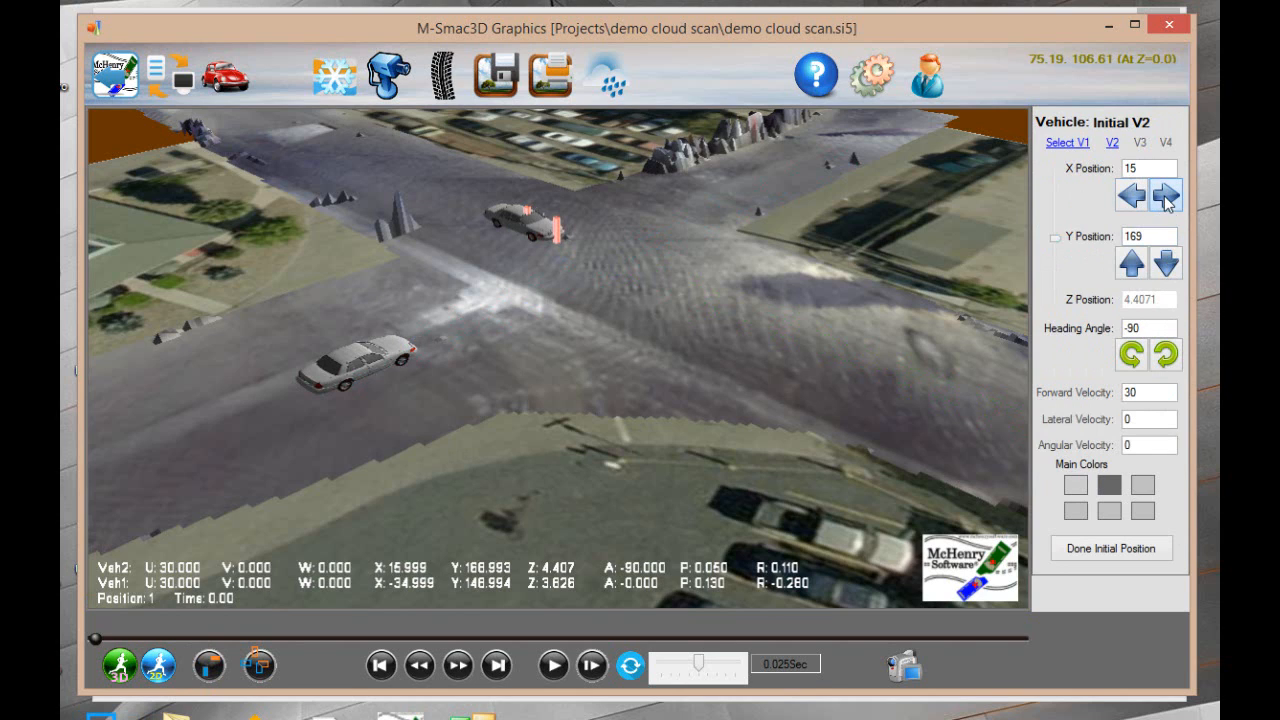
{"action": "left_click", "coordinate": [1158, 198]}
{"action": "left_click", "coordinate": [1133, 264]}
{"action": "left_click", "coordinate": [1133, 264]}
{"action": "left_click", "coordinate": [1133, 264]}
{"action": "left_click", "coordinate": [1133, 264]}
{"action": "left_click", "coordinate": [1133, 264]}
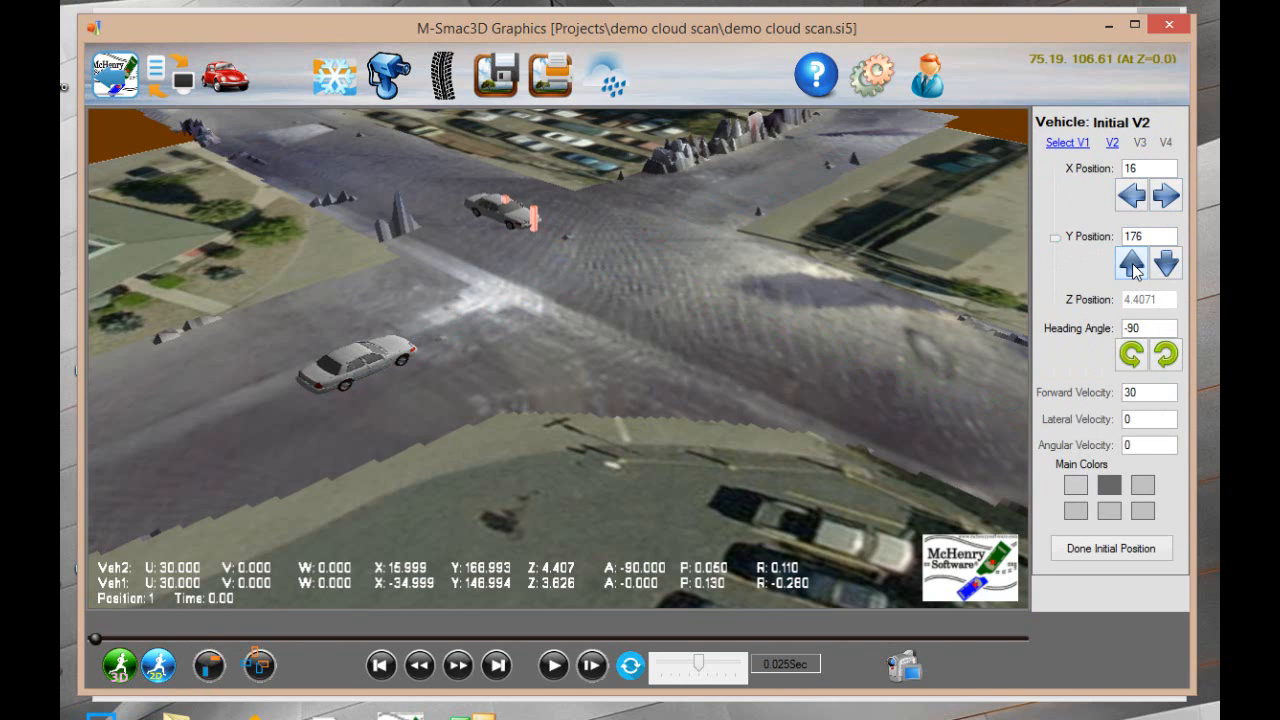
{"action": "left_click", "coordinate": [1133, 264]}
{"action": "left_click", "coordinate": [1133, 264]}
{"action": "left_click", "coordinate": [1133, 264]}
{"action": "left_click", "coordinate": [1133, 264]}
{"action": "left_click", "coordinate": [1133, 264]}
{"action": "left_click", "coordinate": [1133, 264]}
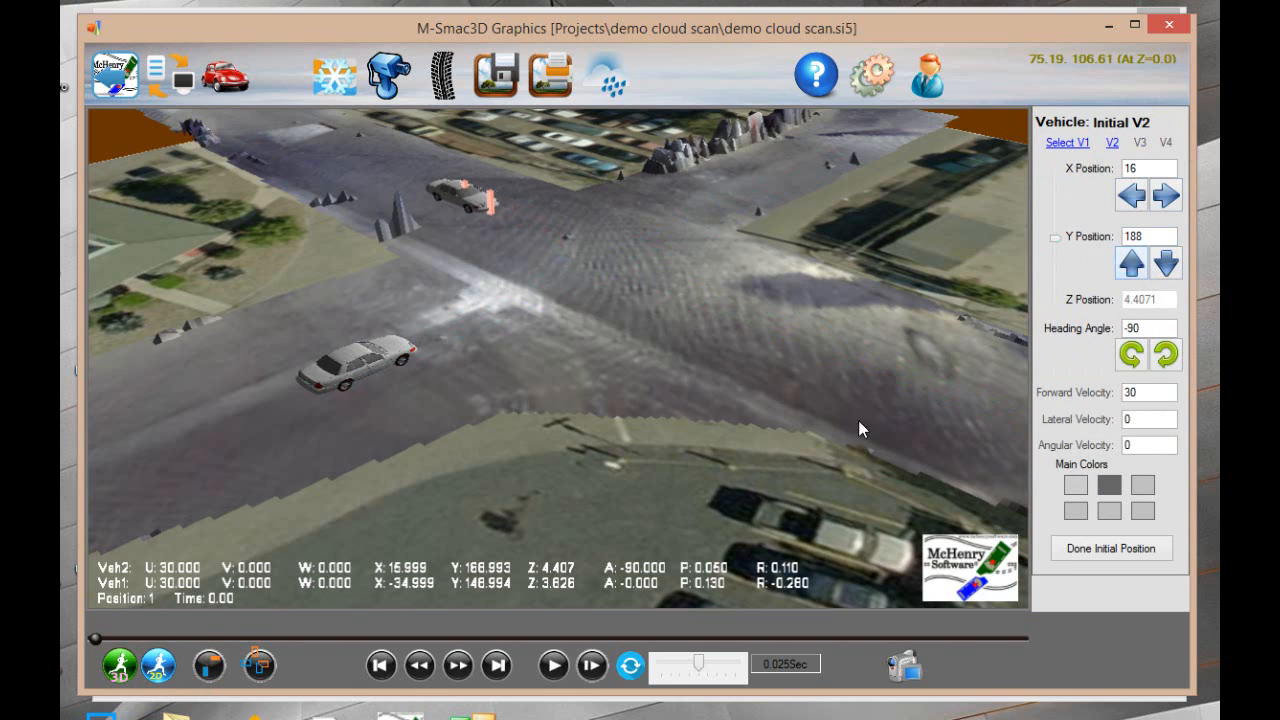
Rerun the 3D simulation and review its playback, returning the timeline to 0.15 s
{"action": "left_click", "coordinate": [109, 676]}
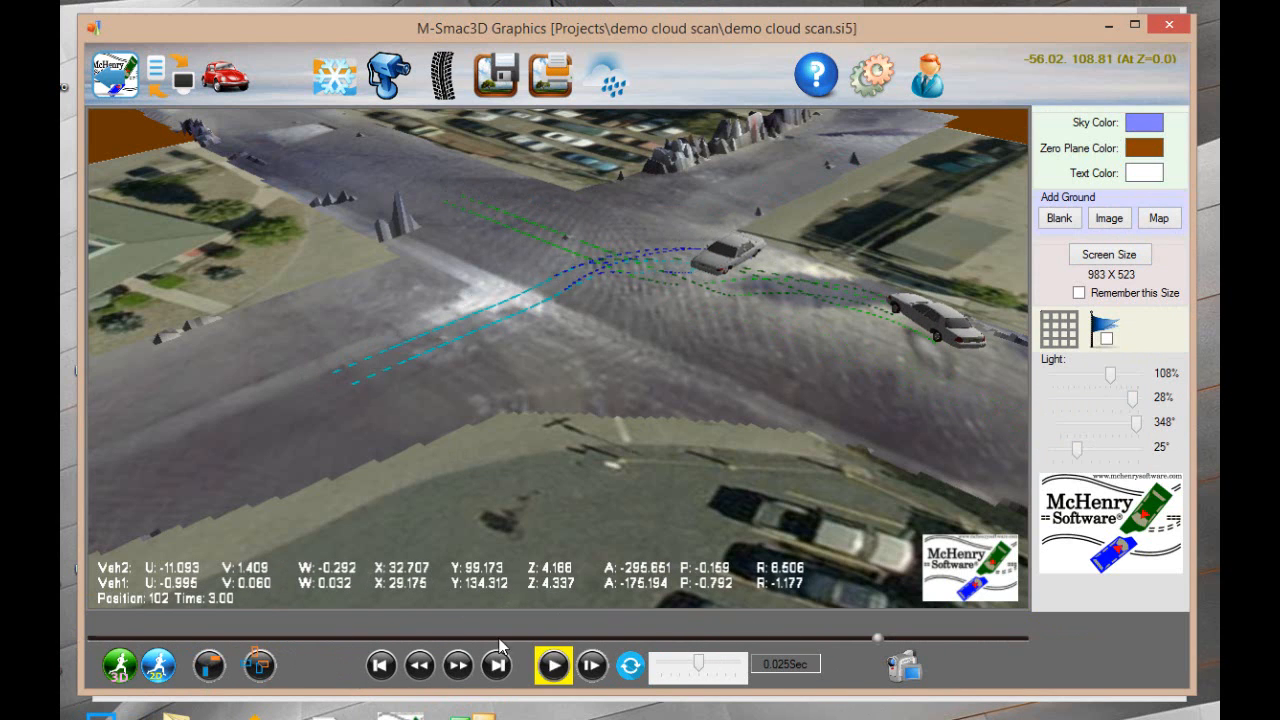
{"action": "left_click", "coordinate": [553, 665]}
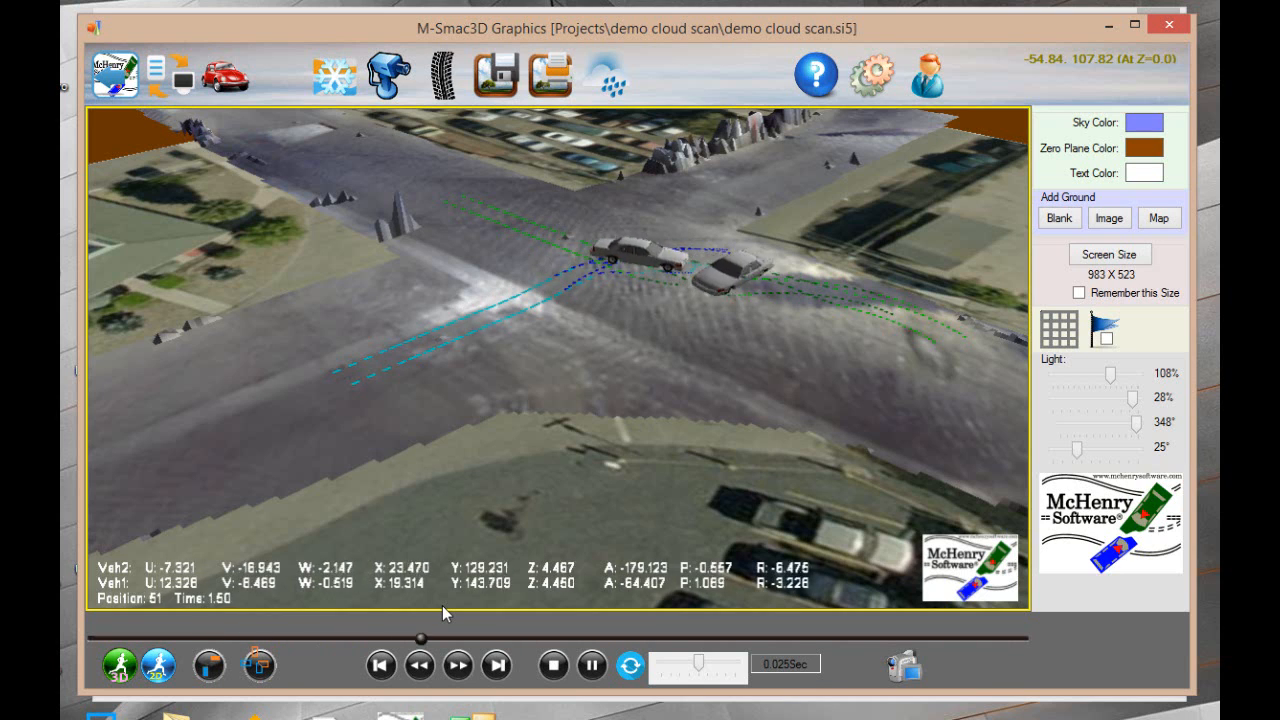
{"action": "left_click", "coordinate": [592, 665]}
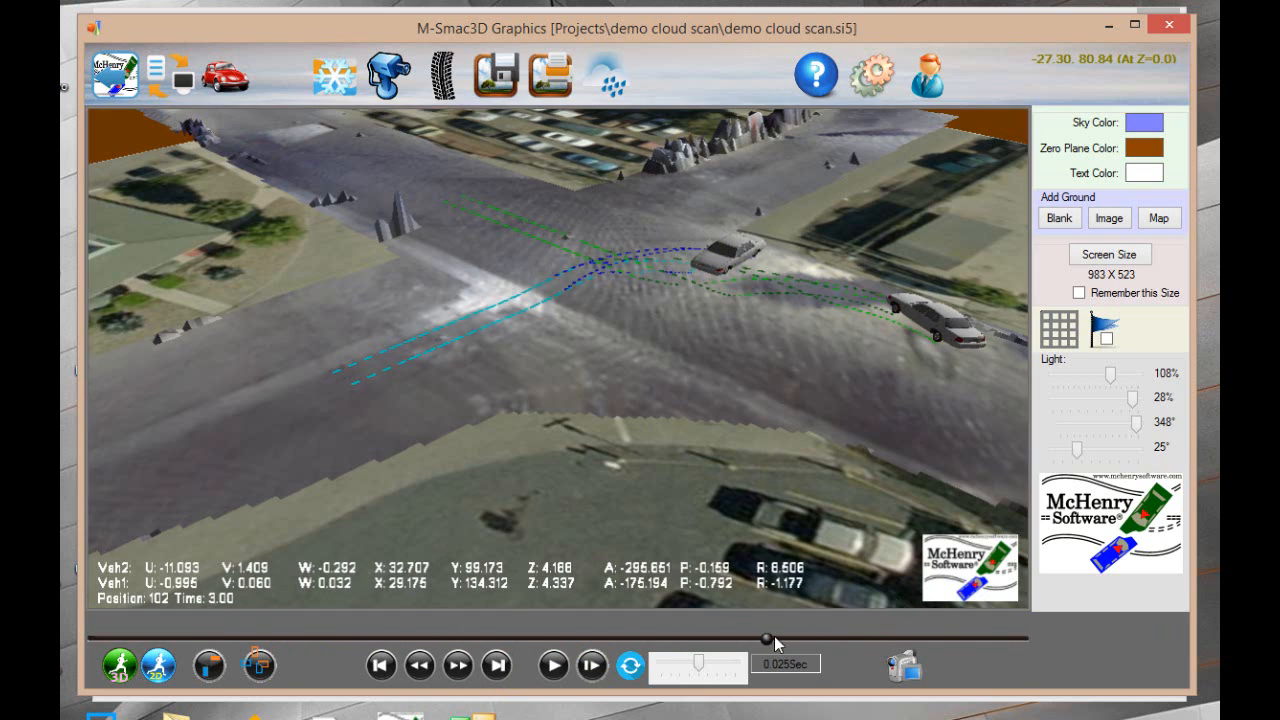
{"action": "left_click_drag", "start_coordinate": [765, 640], "coordinate": [127, 638]}
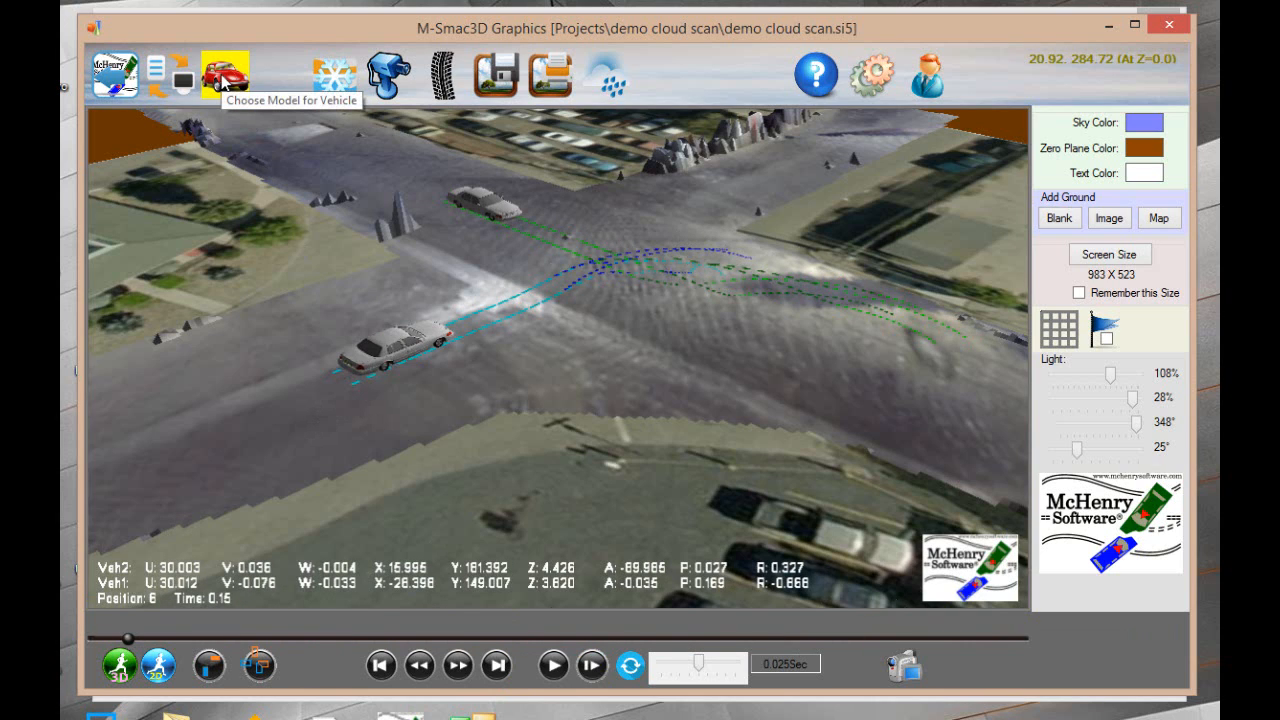
Select vehicle V1, open its initial position settings, and close them unchanged
{"action": "left_click", "coordinate": [399, 336]}
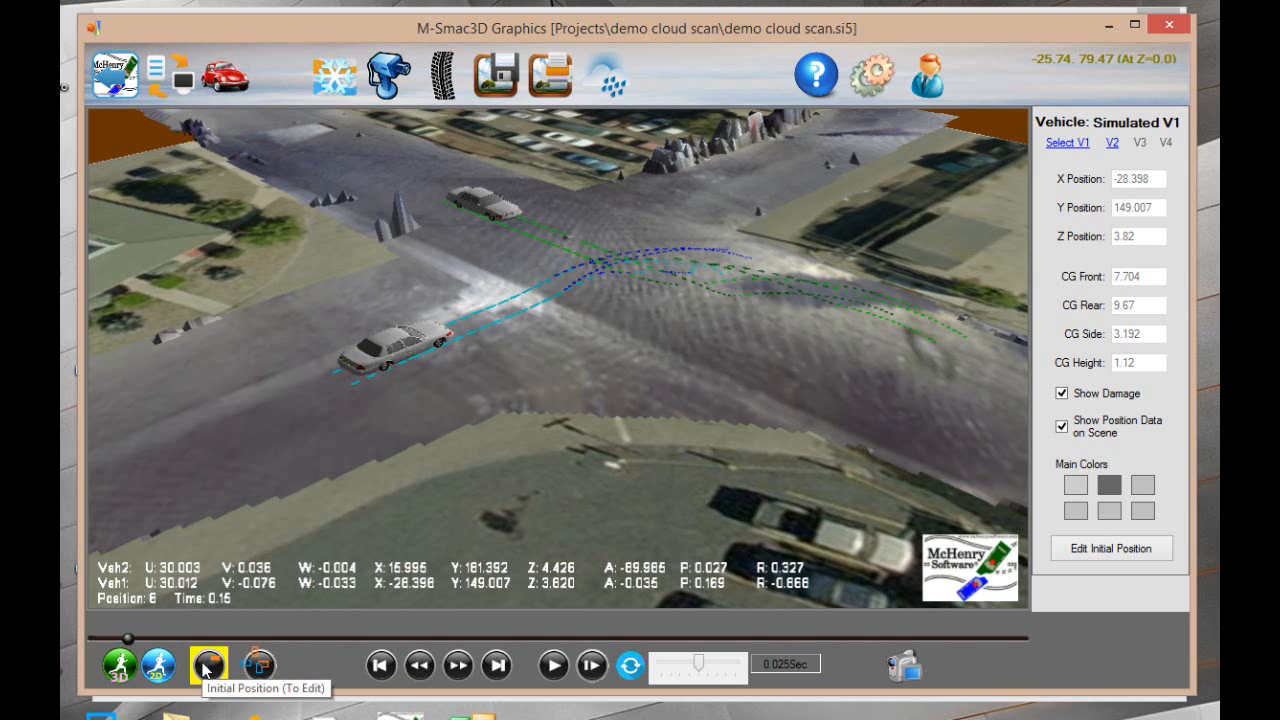
{"action": "left_click", "coordinate": [1109, 554]}
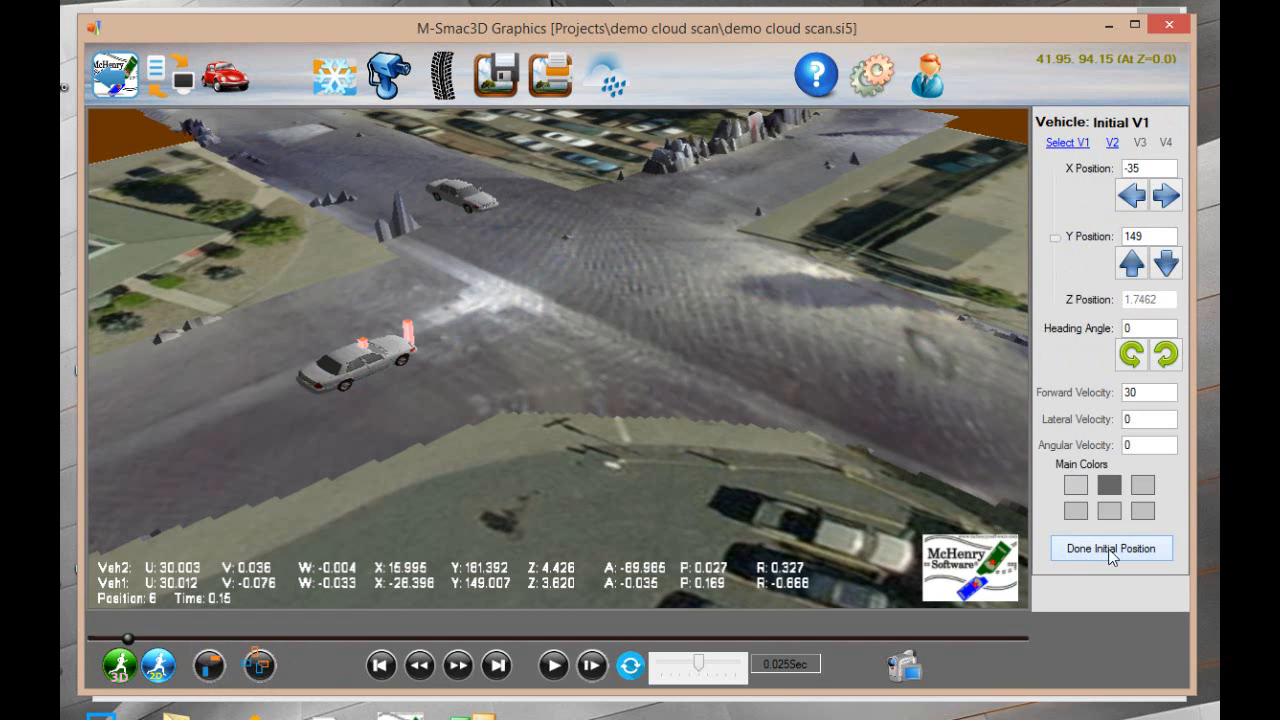
{"action": "left_click", "coordinate": [1123, 550]}
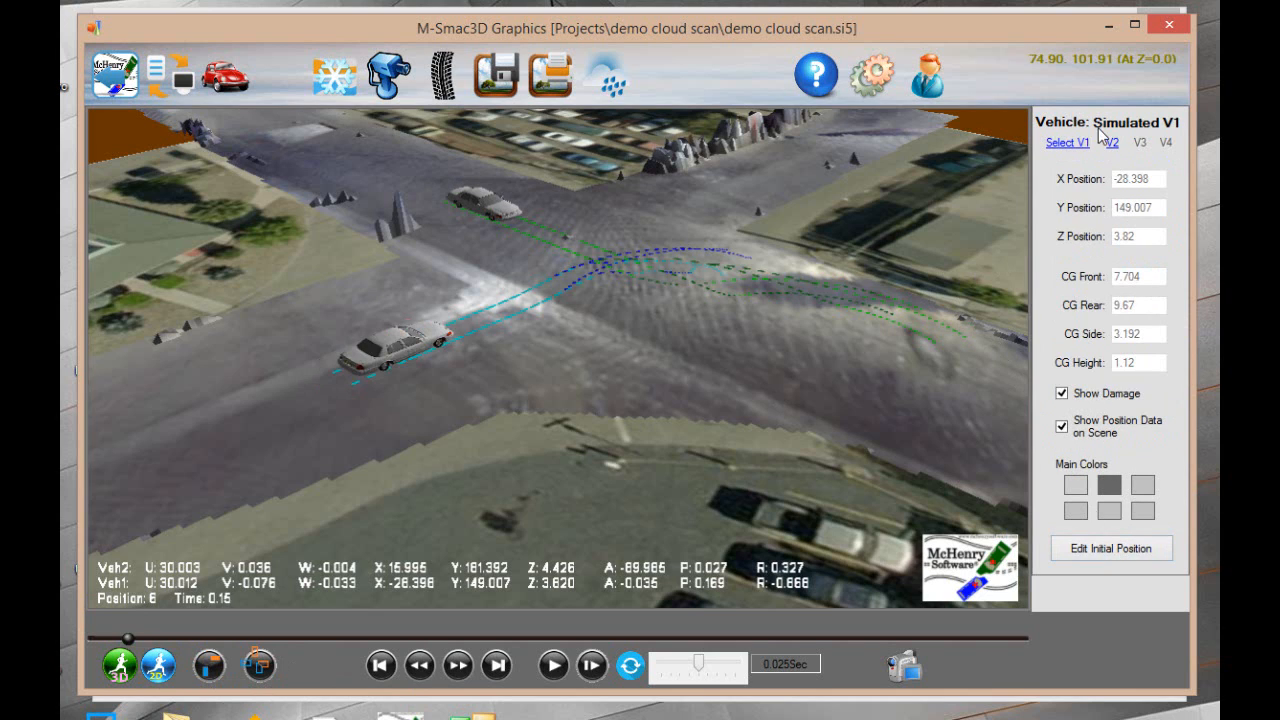
Assign Vehicle 1 the database specifications of the 1994 Chevrolet Lumina 4DR Sedan Base/Euro/Euro 3.4, searching for "lumina"
{"action": "left_click", "coordinate": [226, 82]}
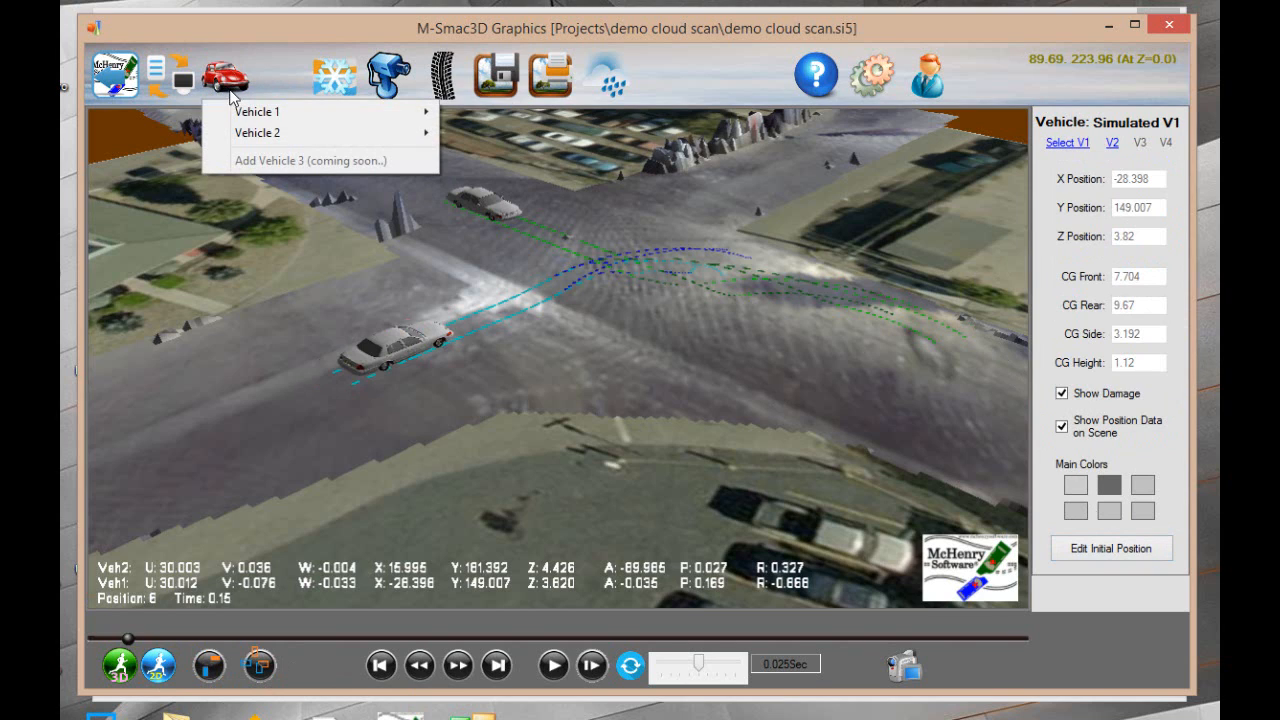
{"action": "mouse_move", "coordinate": [243, 111]}
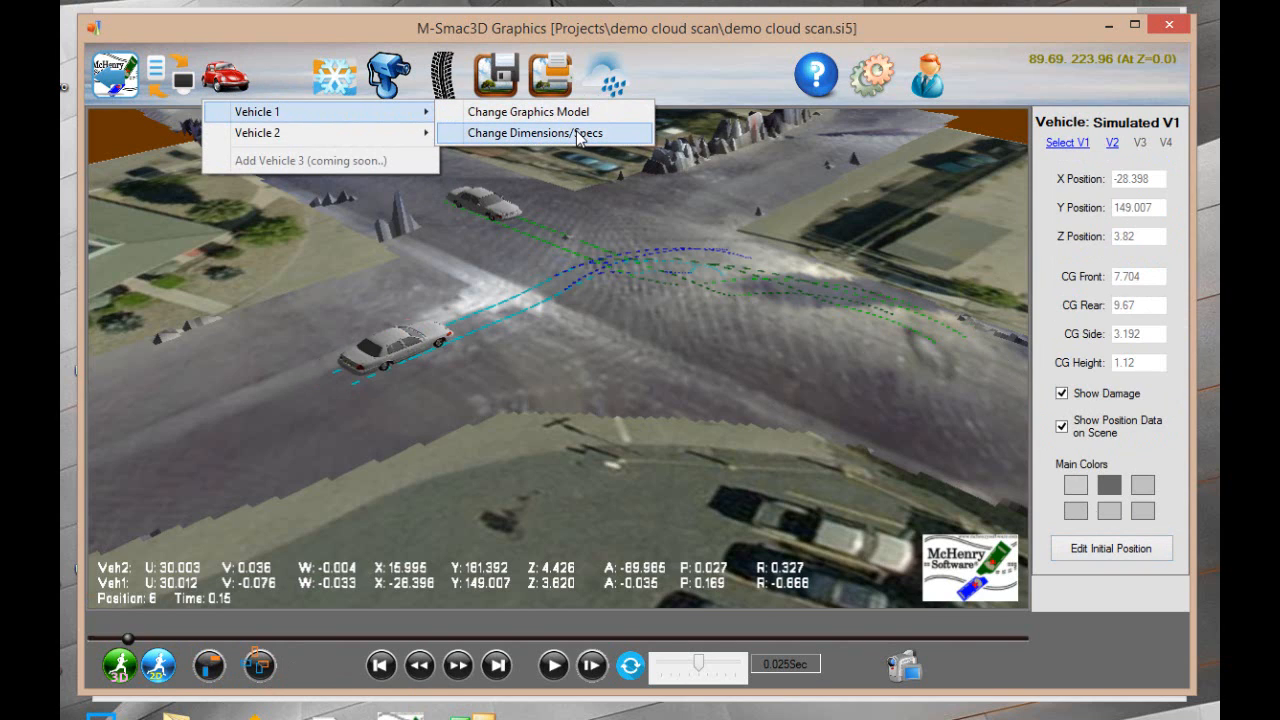
{"action": "left_click", "coordinate": [578, 135]}
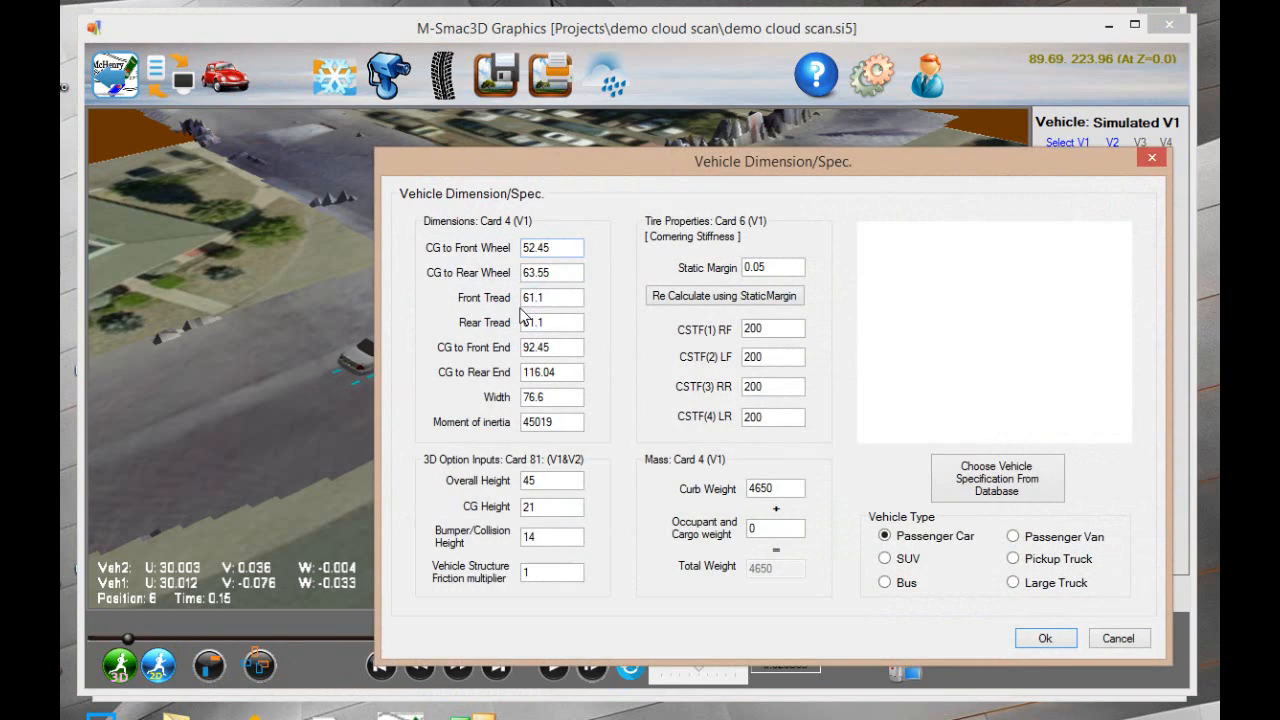
{"action": "left_click", "coordinate": [996, 487]}
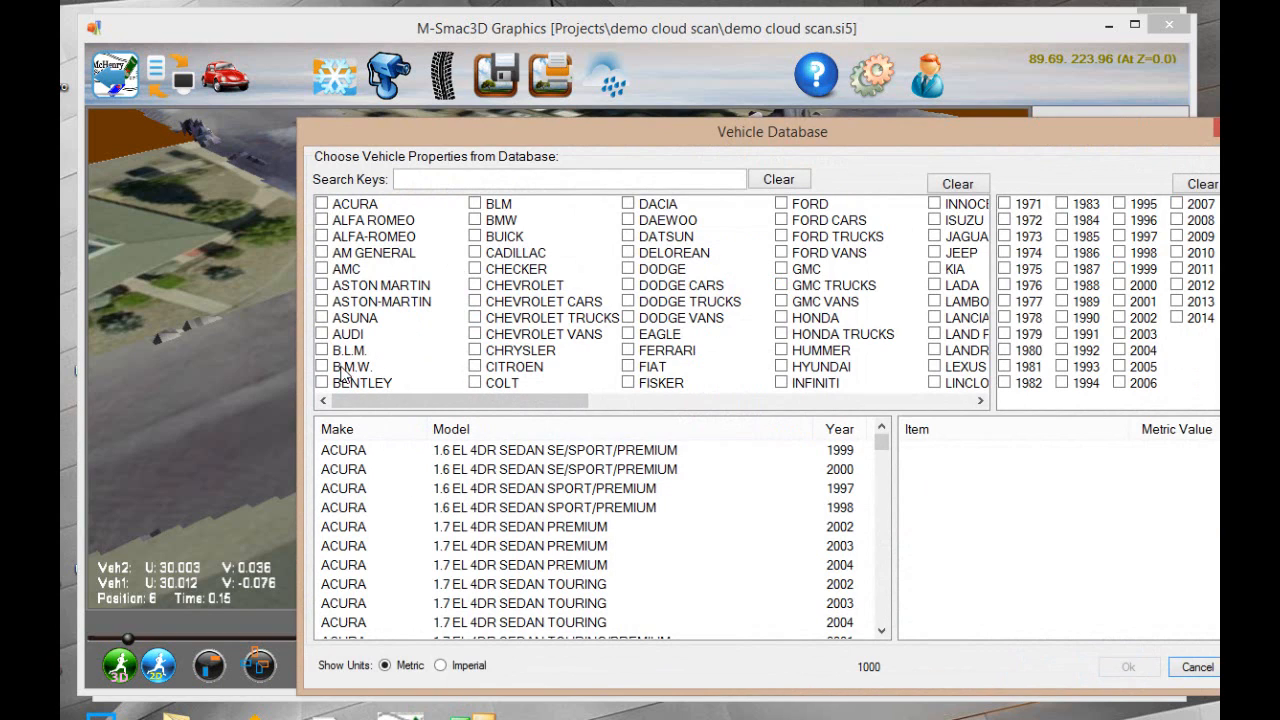
{"action": "left_click", "coordinate": [574, 181]}
{"action": "type", "text": "lumina"}
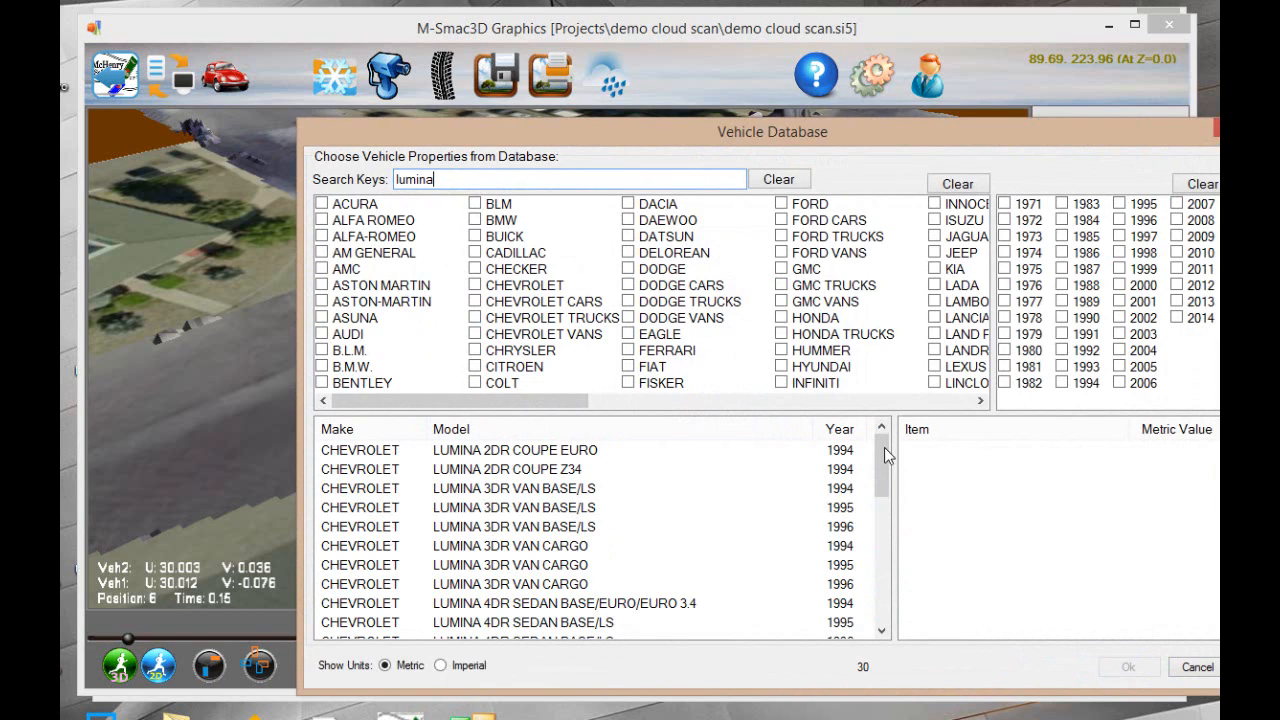
{"action": "scroll", "coordinate": [883, 460], "scroll_direction": "down", "scroll_amount": 1}
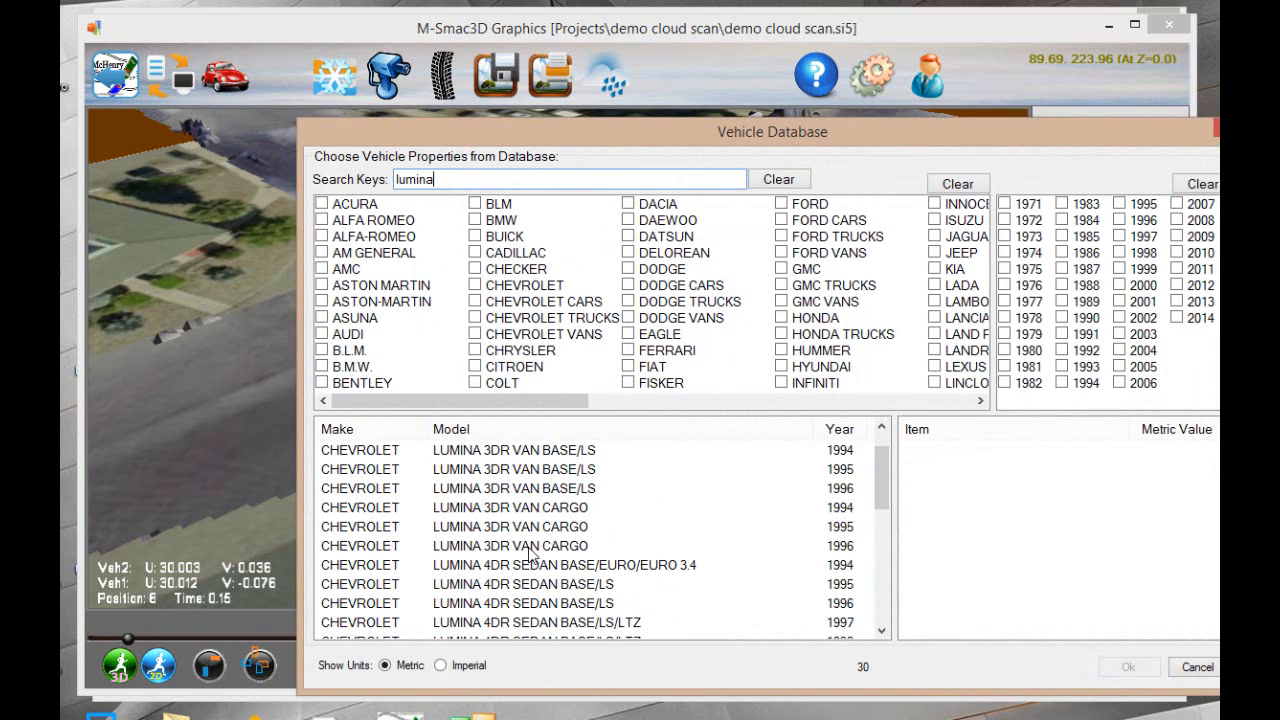
{"action": "left_click", "coordinate": [520, 566]}
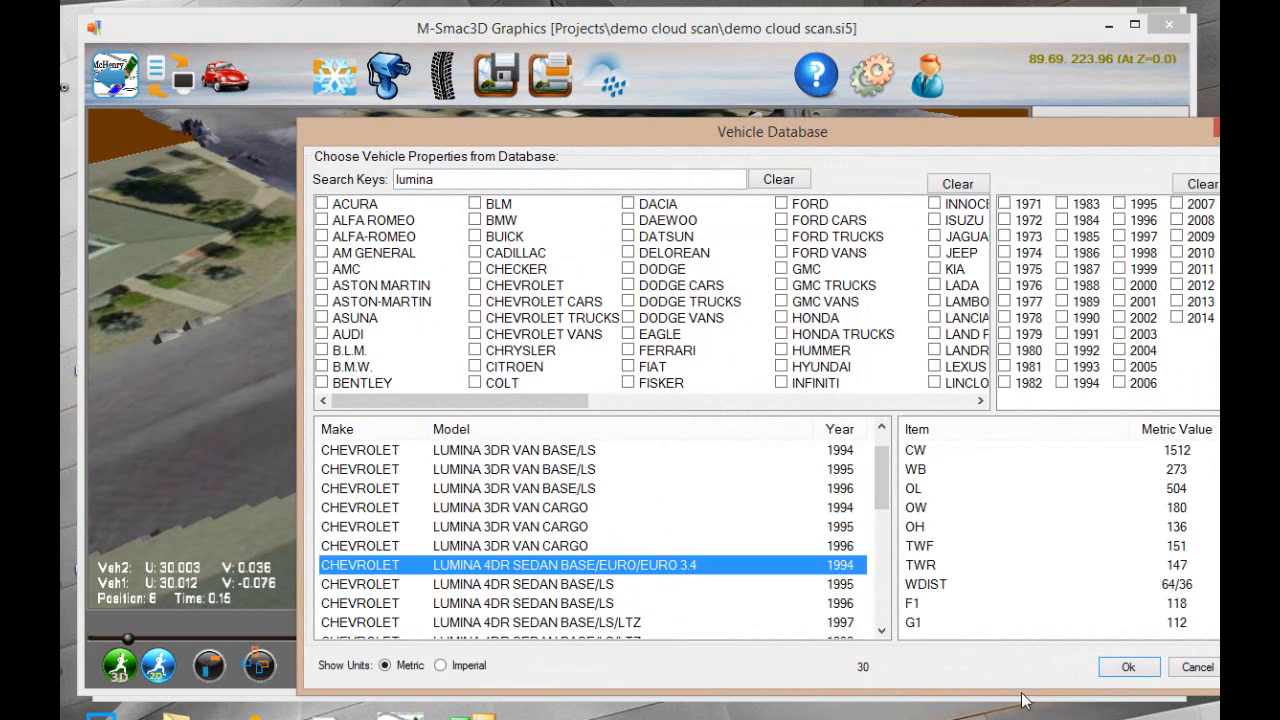
{"action": "left_click", "coordinate": [1119, 667]}
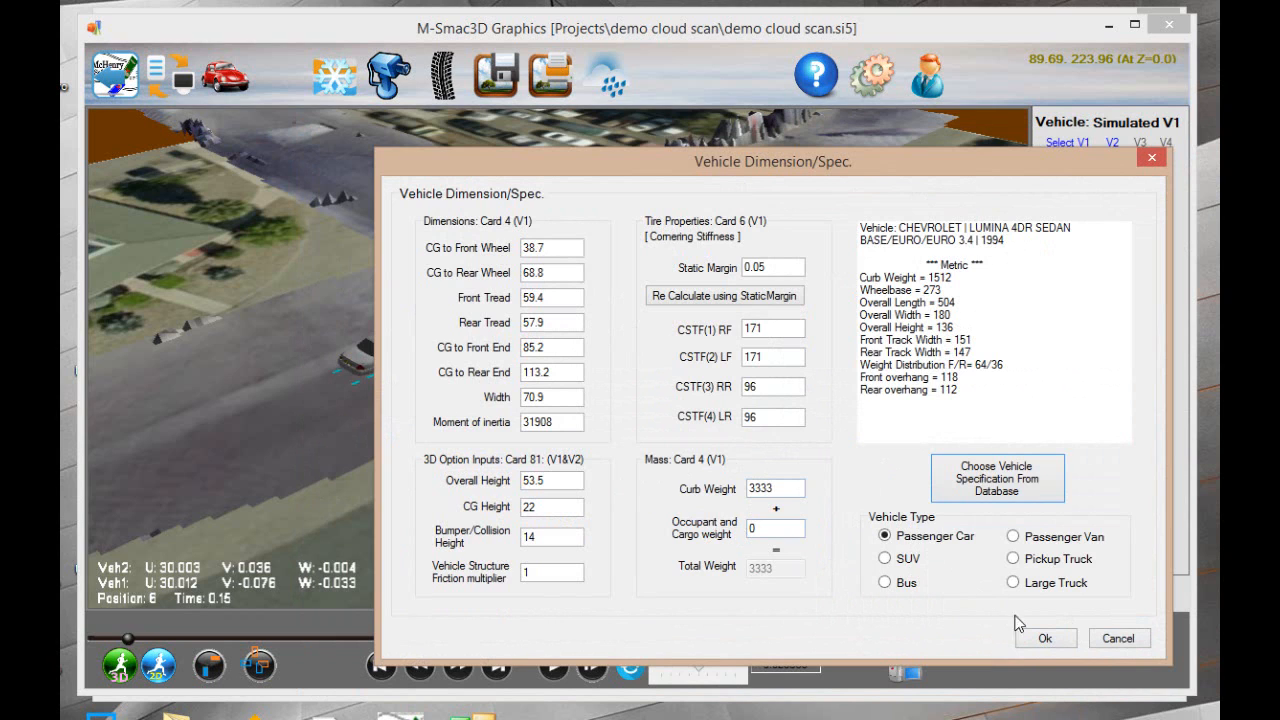
{"action": "left_click", "coordinate": [1040, 641]}
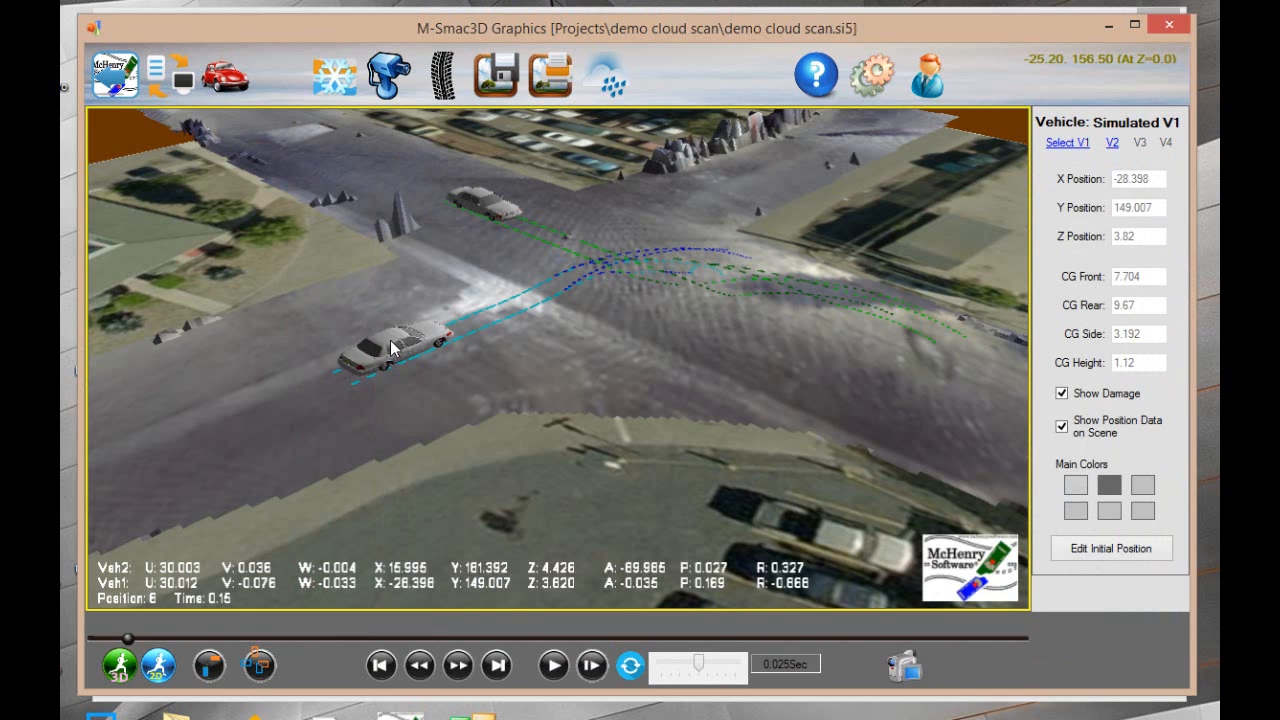
Change Vehicle 1's graphics model to Chevy_Lumina.M3D
{"action": "left_click", "coordinate": [228, 77]}
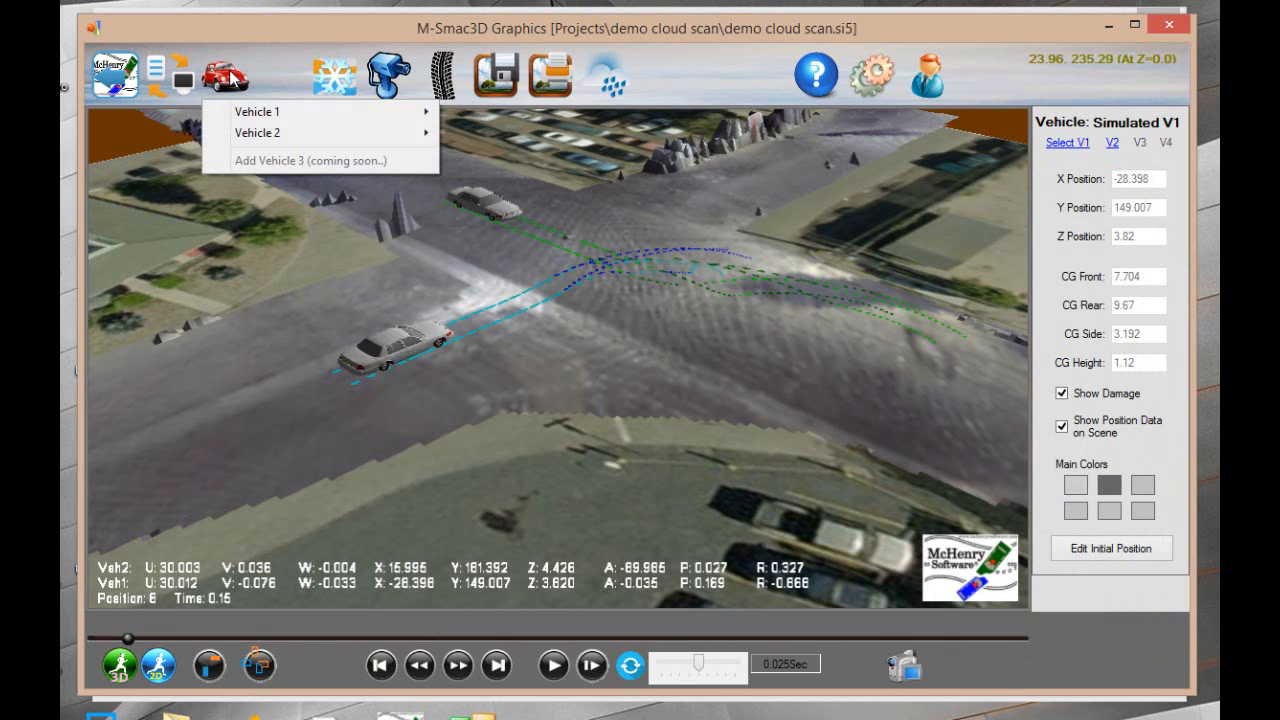
{"action": "mouse_move", "coordinate": [263, 111]}
{"action": "left_click", "coordinate": [486, 112]}
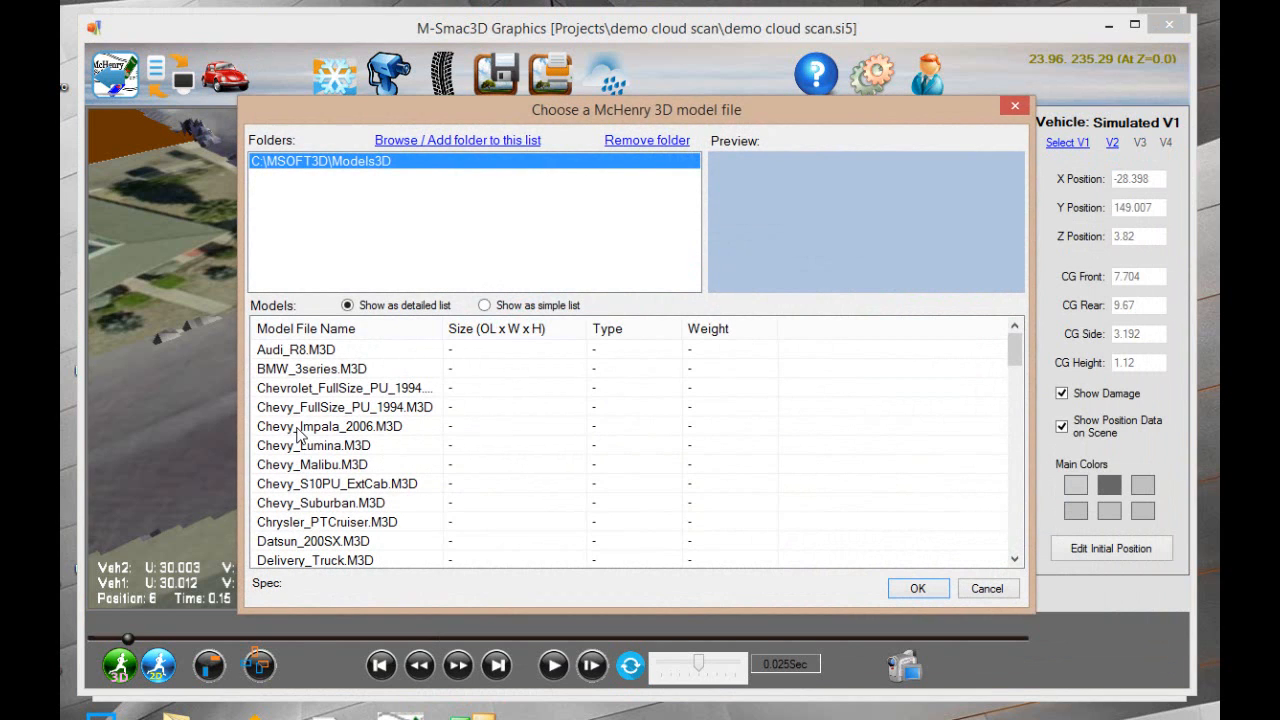
{"action": "left_click", "coordinate": [298, 447]}
{"action": "left_click", "coordinate": [915, 588]}
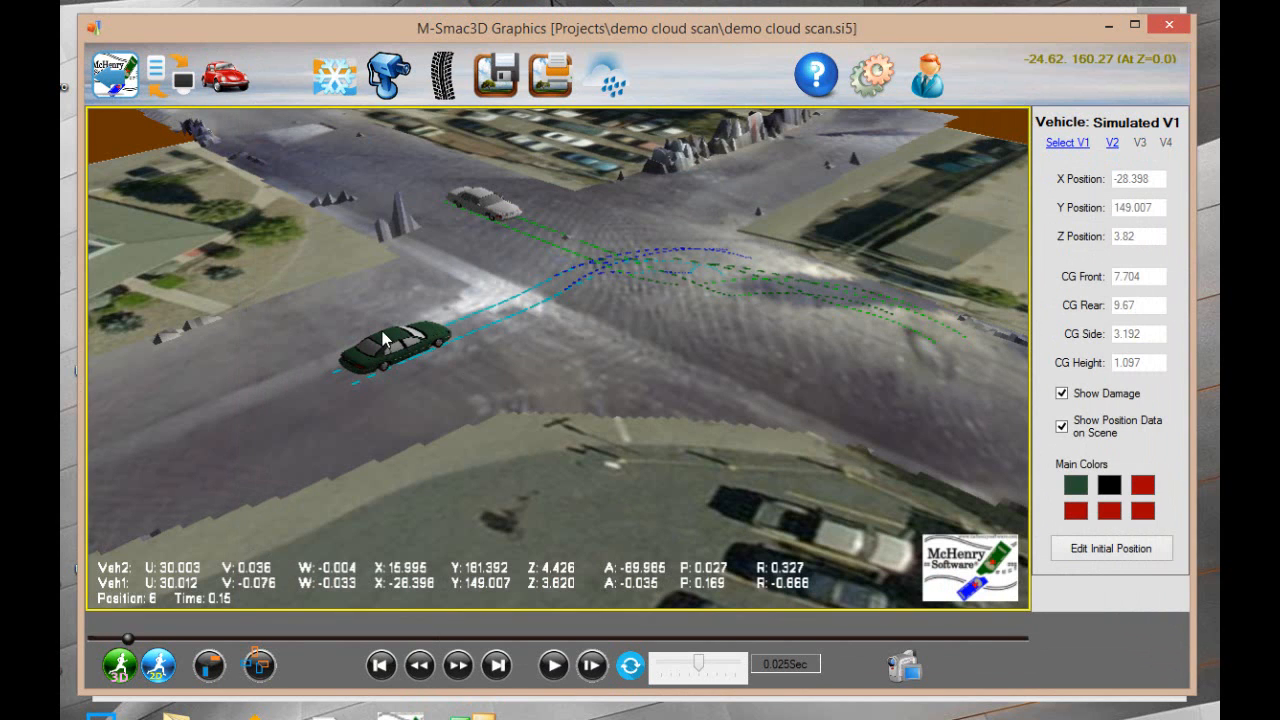
Change Vehicle 1's first main color, the green body color, to bright red
{"action": "left_click", "coordinate": [1076, 486]}
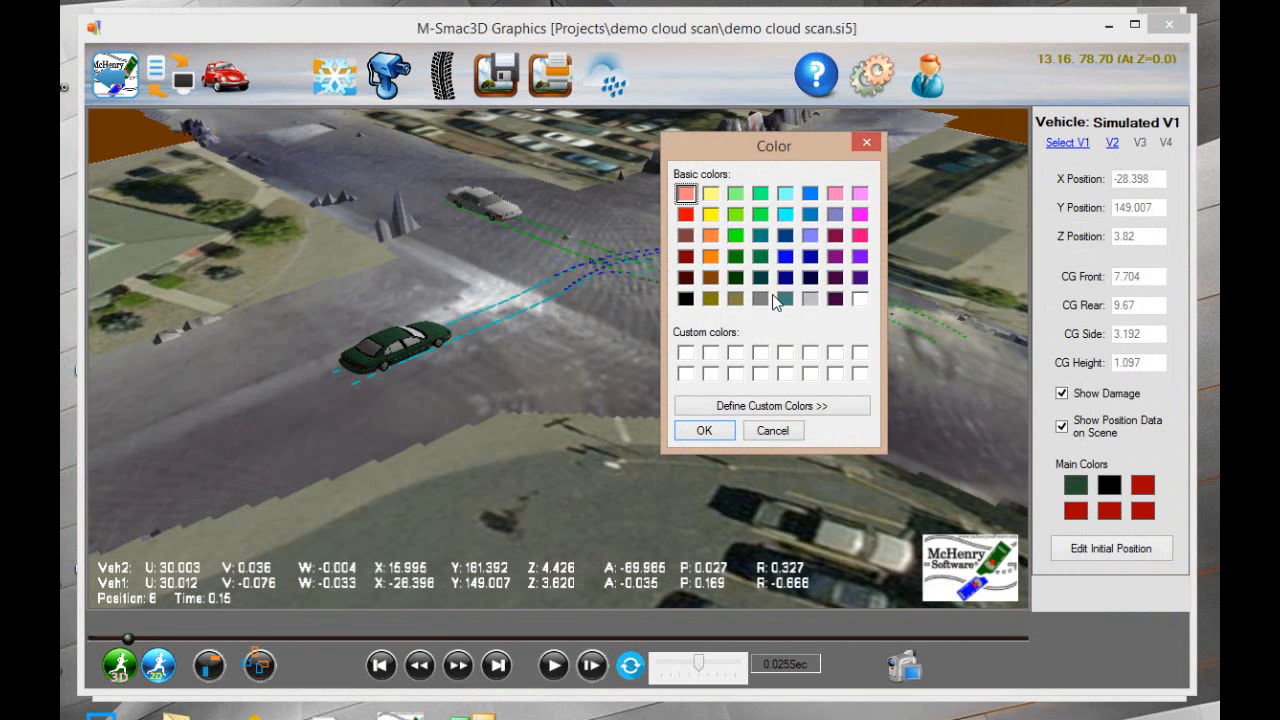
{"action": "left_click", "coordinate": [772, 430]}
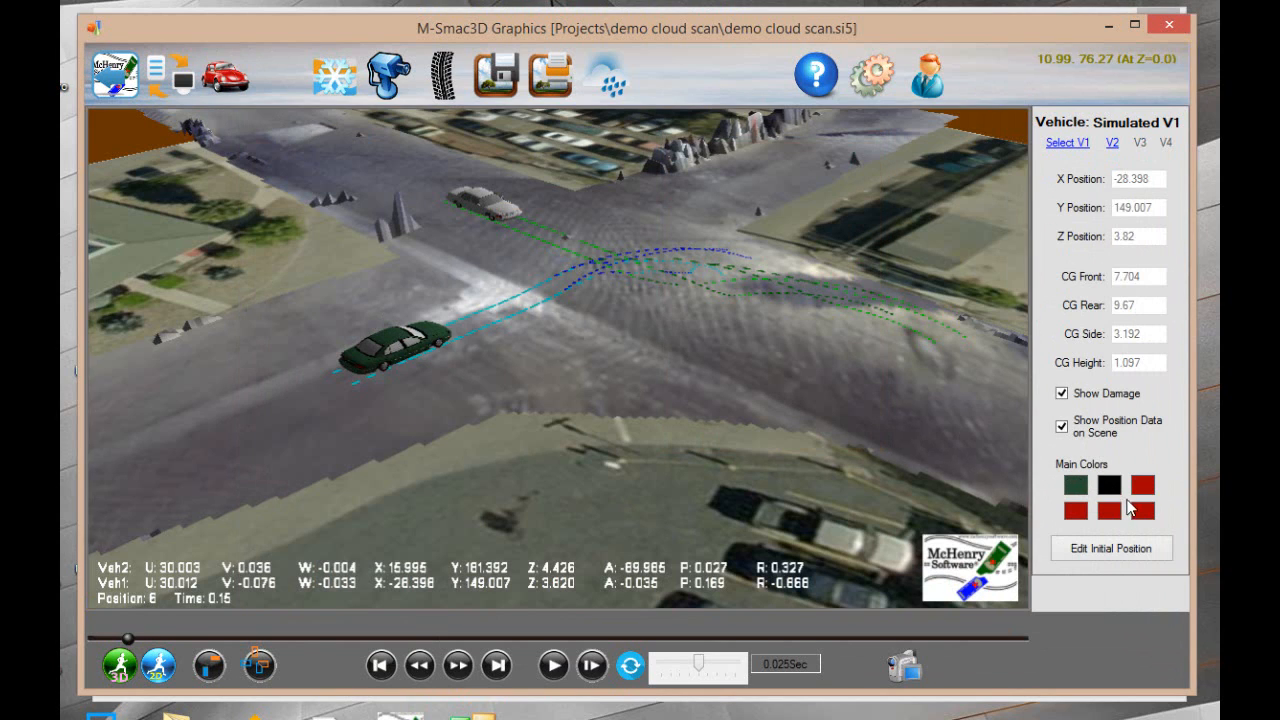
{"action": "left_click", "coordinate": [1077, 486]}
{"action": "left_click", "coordinate": [686, 215]}
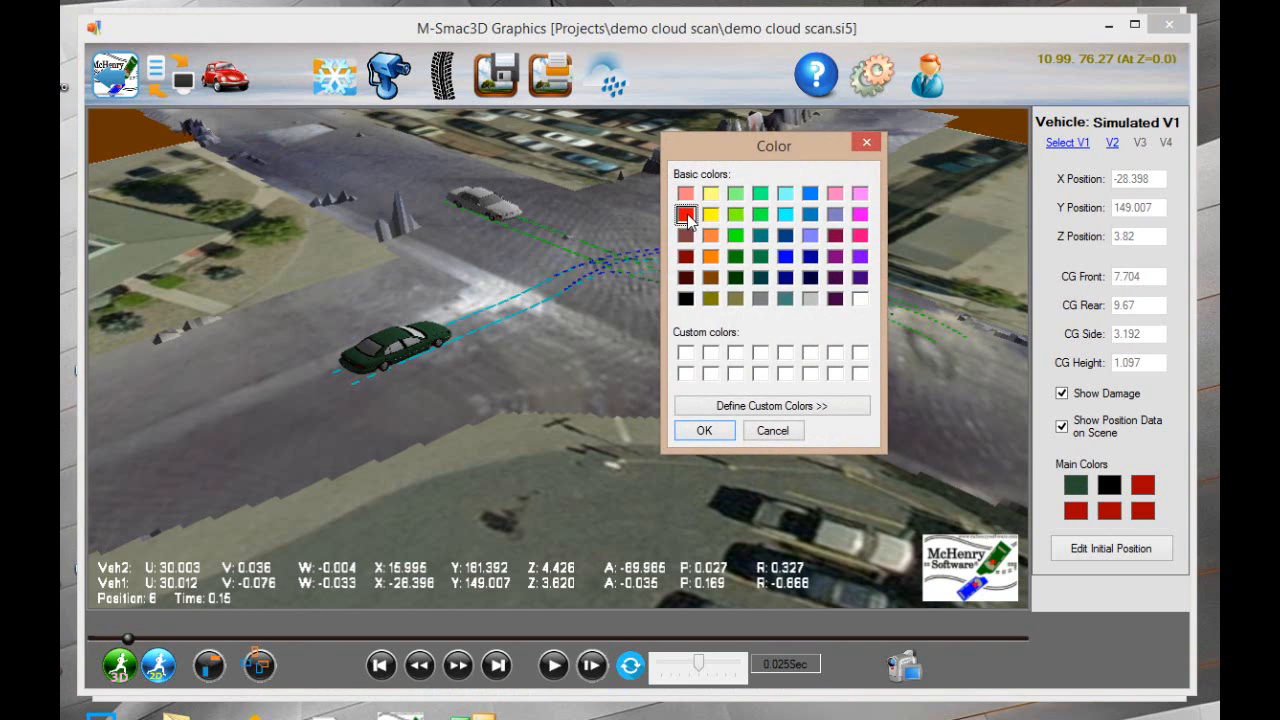
{"action": "left_click", "coordinate": [704, 430]}
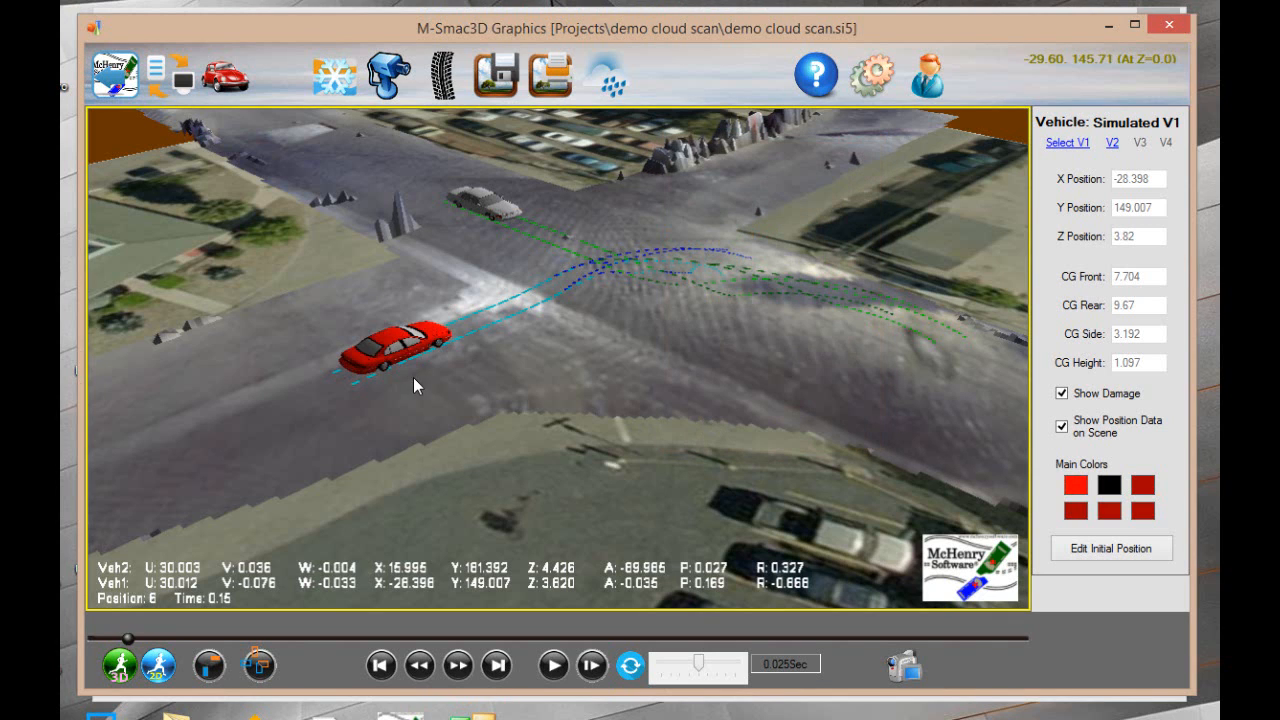
Filter the vehicle database for Vehicle 2's specifications to Chevrolet, Chevrolet Cars and Chevrolet Trucks with the search key "pick"
{"action": "left_click", "coordinate": [477, 193]}
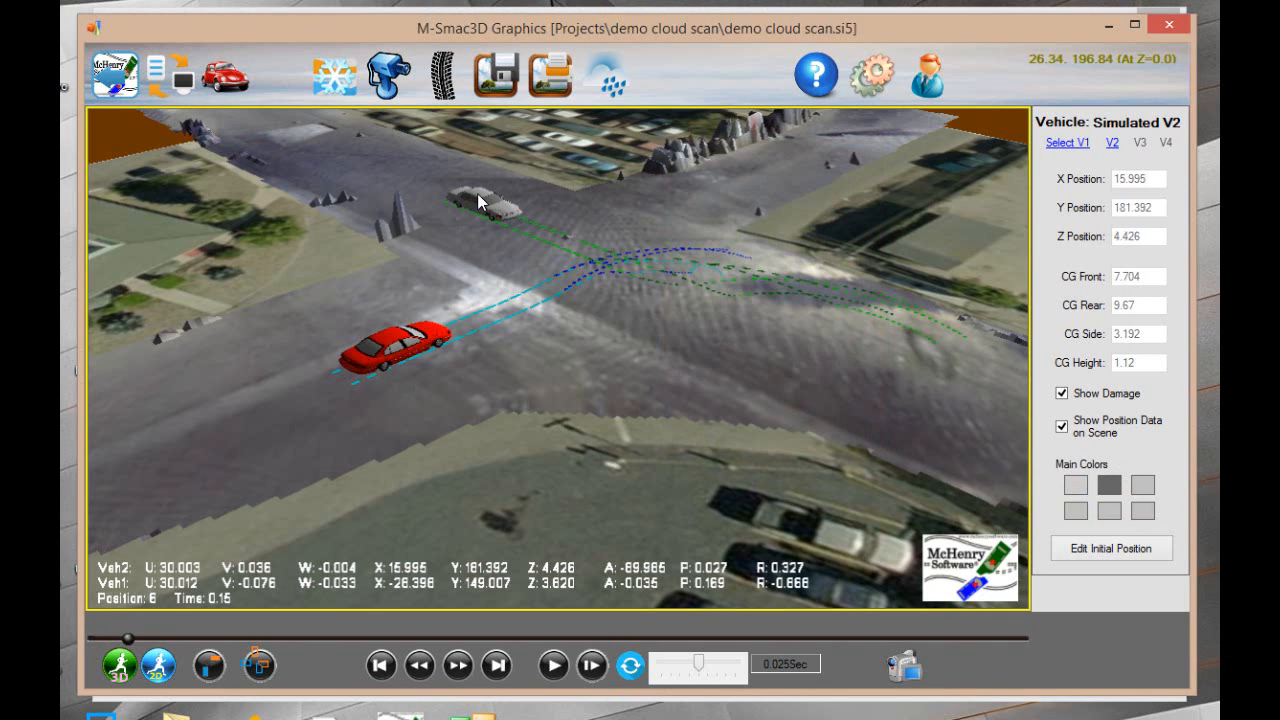
{"action": "left_click", "coordinate": [238, 80]}
{"action": "mouse_move", "coordinate": [250, 133]}
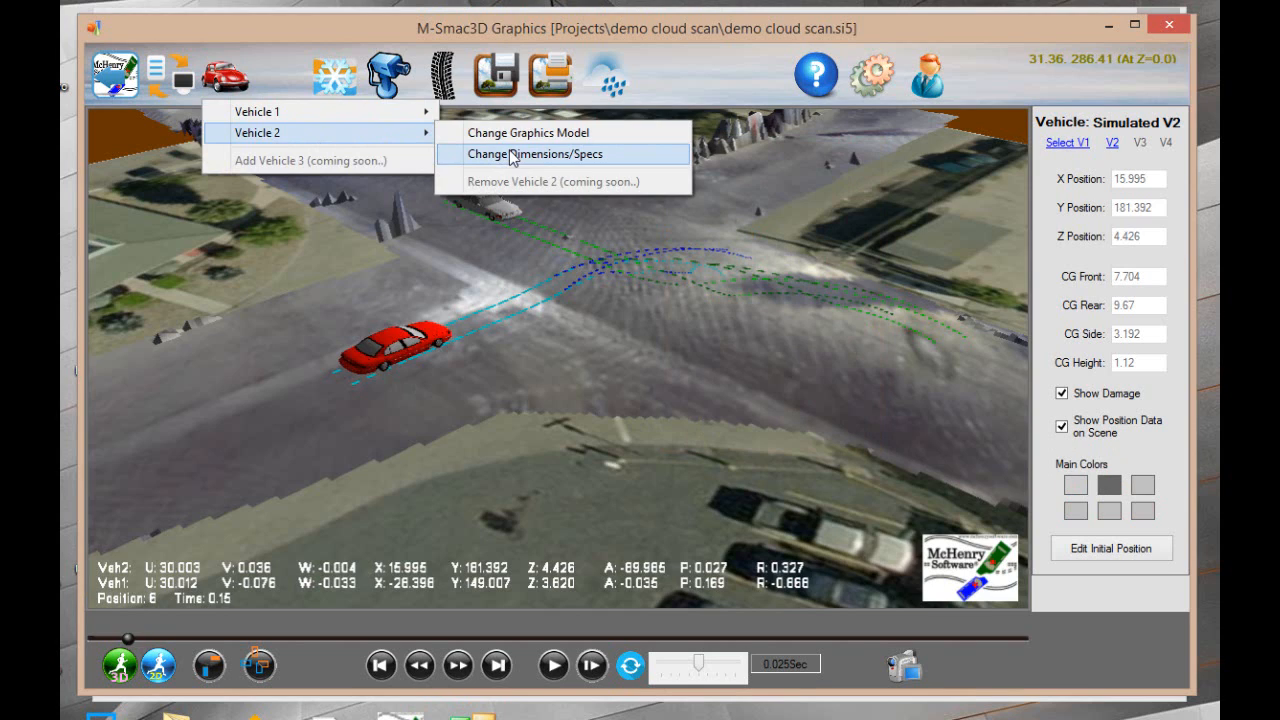
{"action": "left_click", "coordinate": [512, 155]}
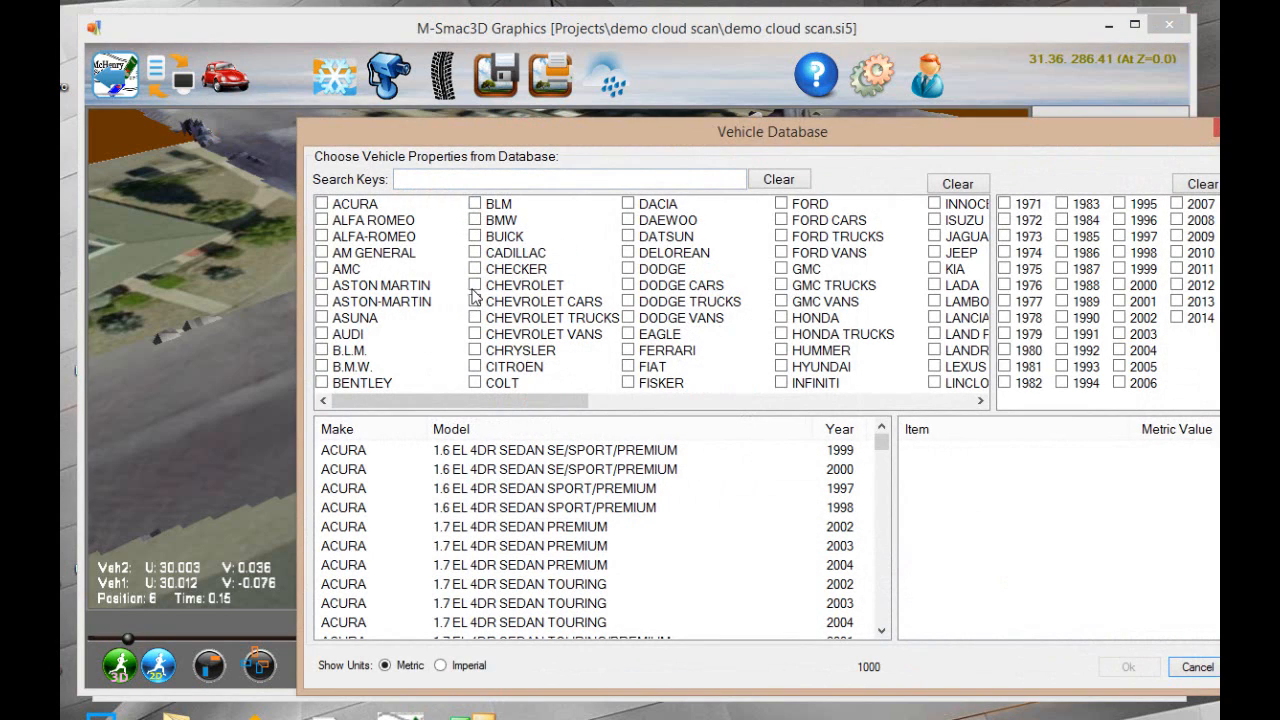
{"action": "left_click", "coordinate": [474, 286]}
{"action": "left_click", "coordinate": [474, 301]}
{"action": "left_click", "coordinate": [474, 318]}
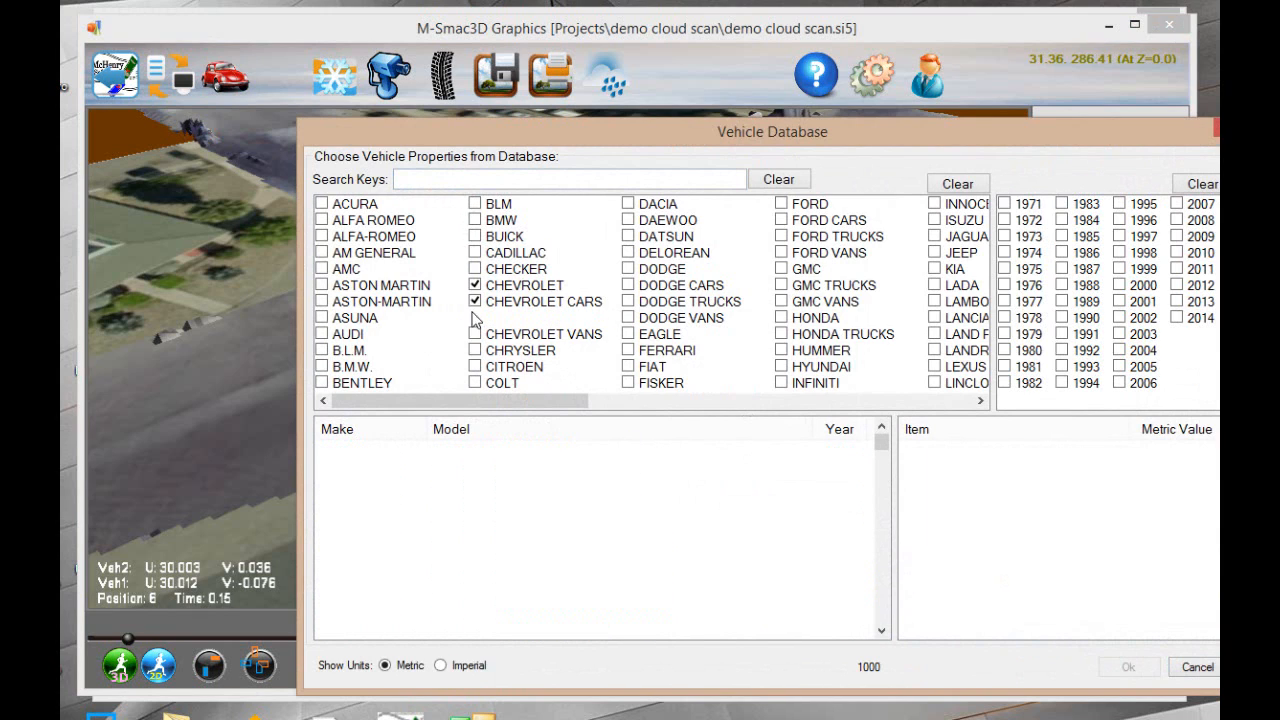
{"action": "left_click", "coordinate": [416, 180]}
{"action": "type", "text": "pickup"}
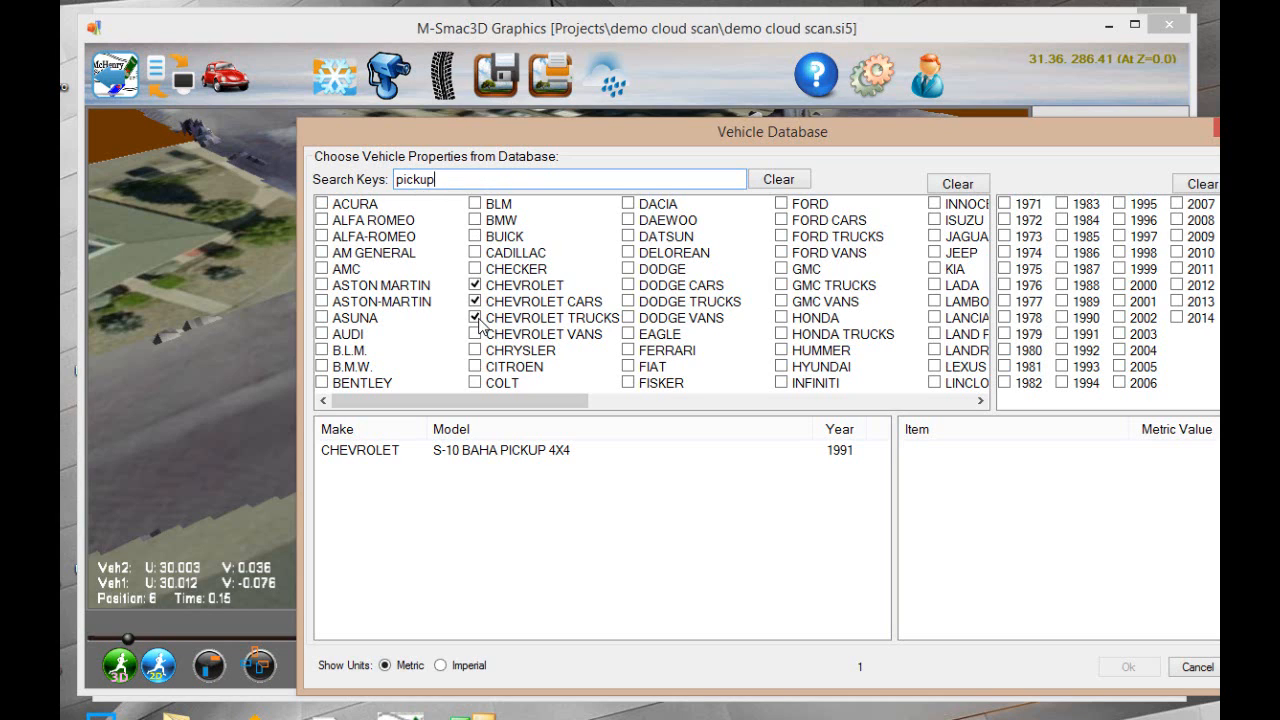
{"action": "key", "text": "BackSpace"}
{"action": "key", "text": "BackSpace"}
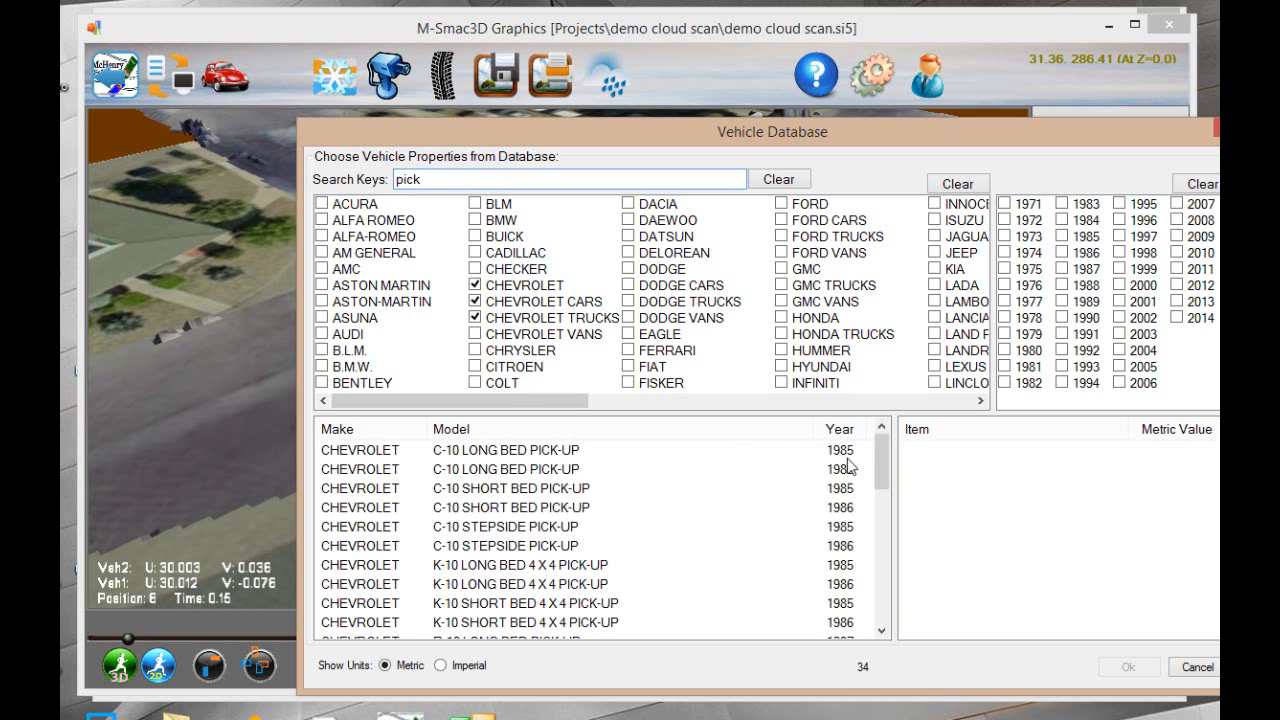
Assign Vehicle 2 the 1987 Chevrolet R-10 Stepside Pick-up specifications and set its vehicle type to Pickup Truck
{"action": "left_click_drag", "start_coordinate": [876, 449], "coordinate": [882, 476]}
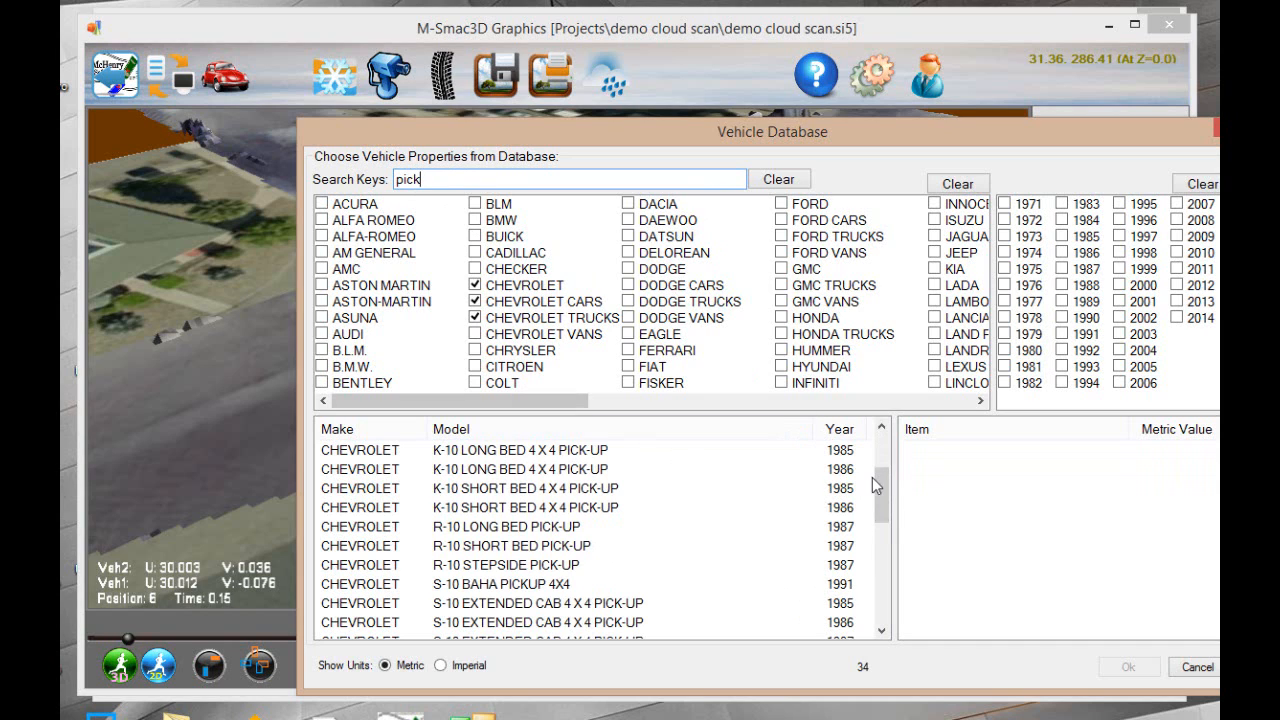
{"action": "mouse_move", "coordinate": [883, 490]}
{"action": "left_mouse_down"}
{"action": "mouse_move", "coordinate": [906, 592]}
{"action": "mouse_move", "coordinate": [900, 540]}
{"action": "mouse_move", "coordinate": [893, 591]}
{"action": "mouse_move", "coordinate": [877, 483]}
{"action": "left_mouse_up"}
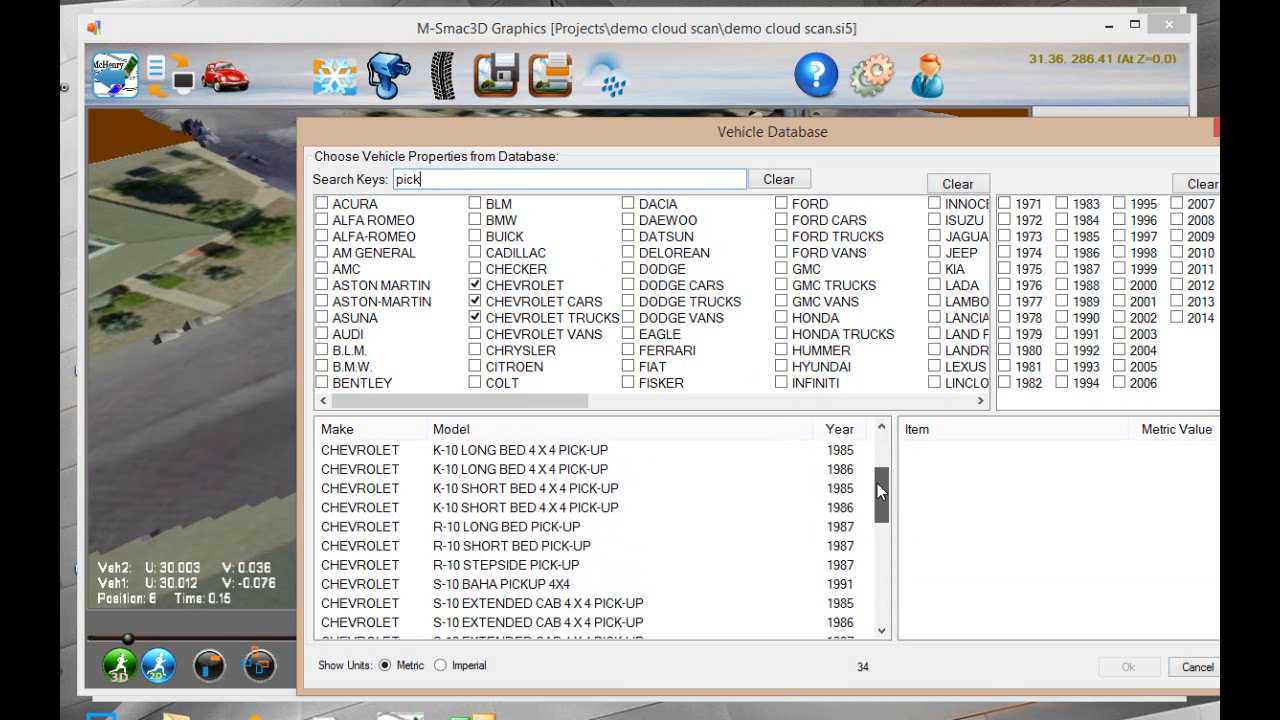
{"action": "left_click", "coordinate": [497, 527]}
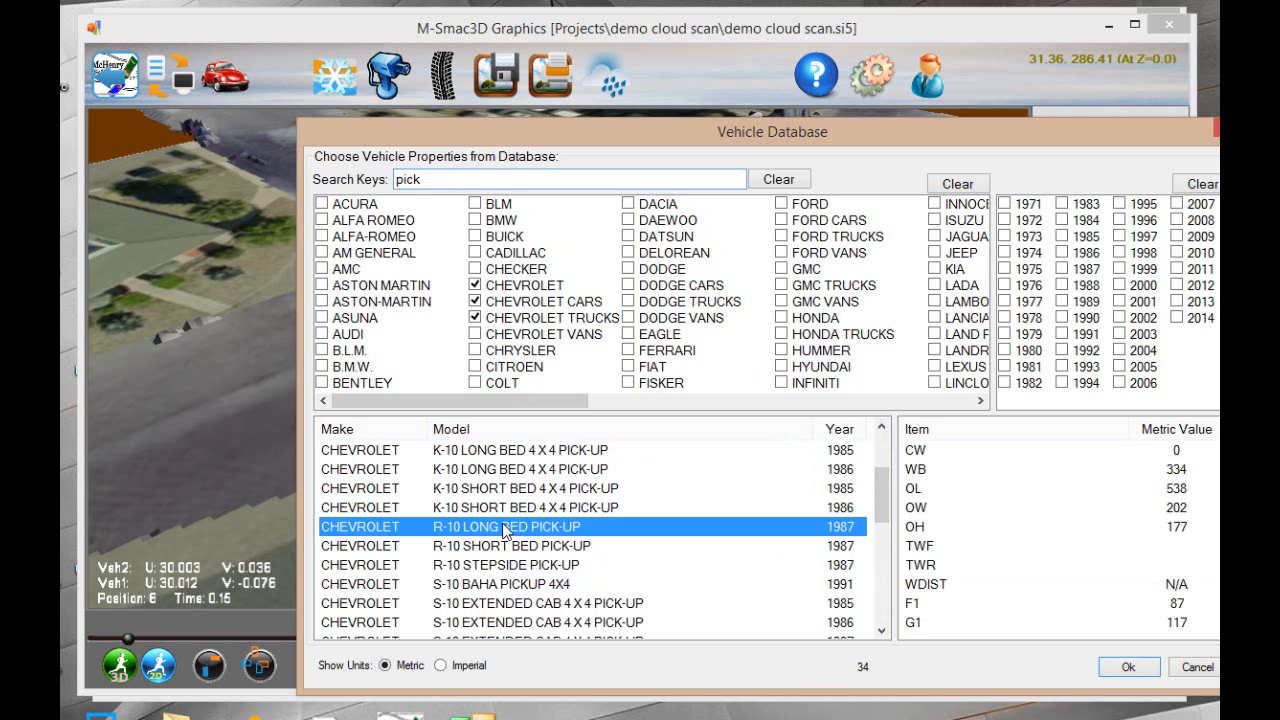
{"action": "left_click", "coordinate": [549, 566]}
{"action": "left_click", "coordinate": [1130, 667]}
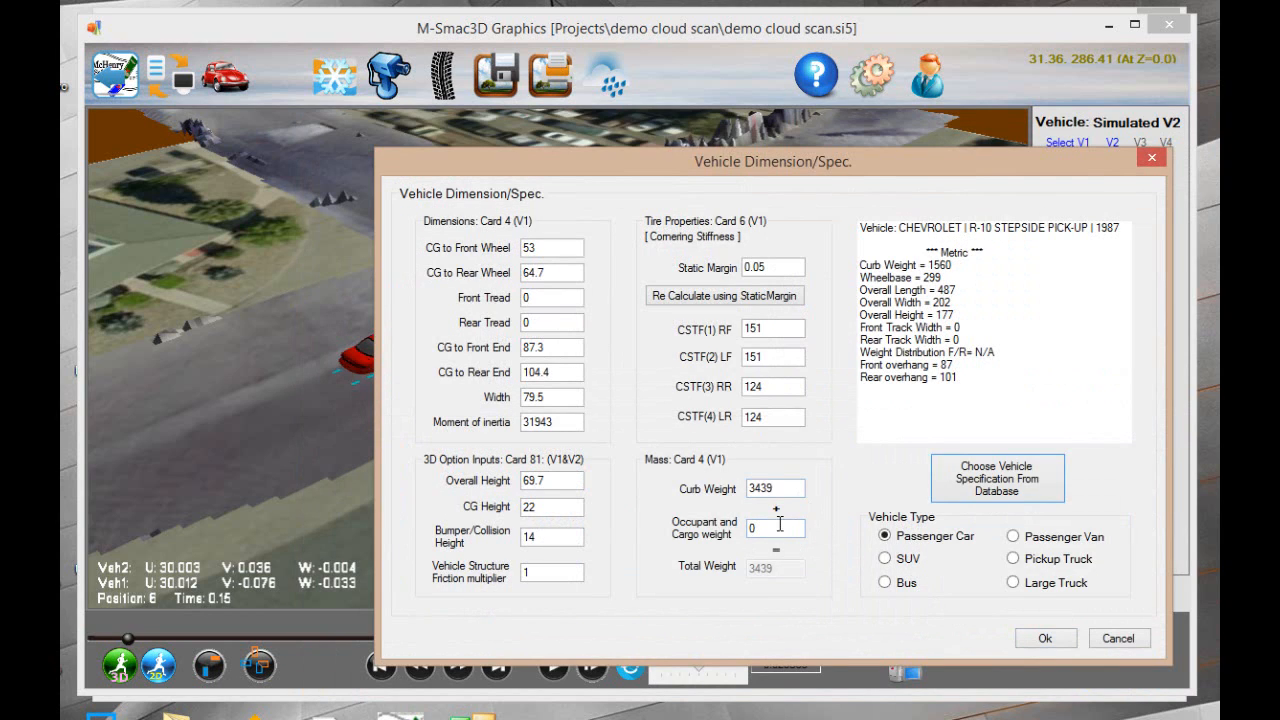
{"action": "left_click", "coordinate": [1013, 560]}
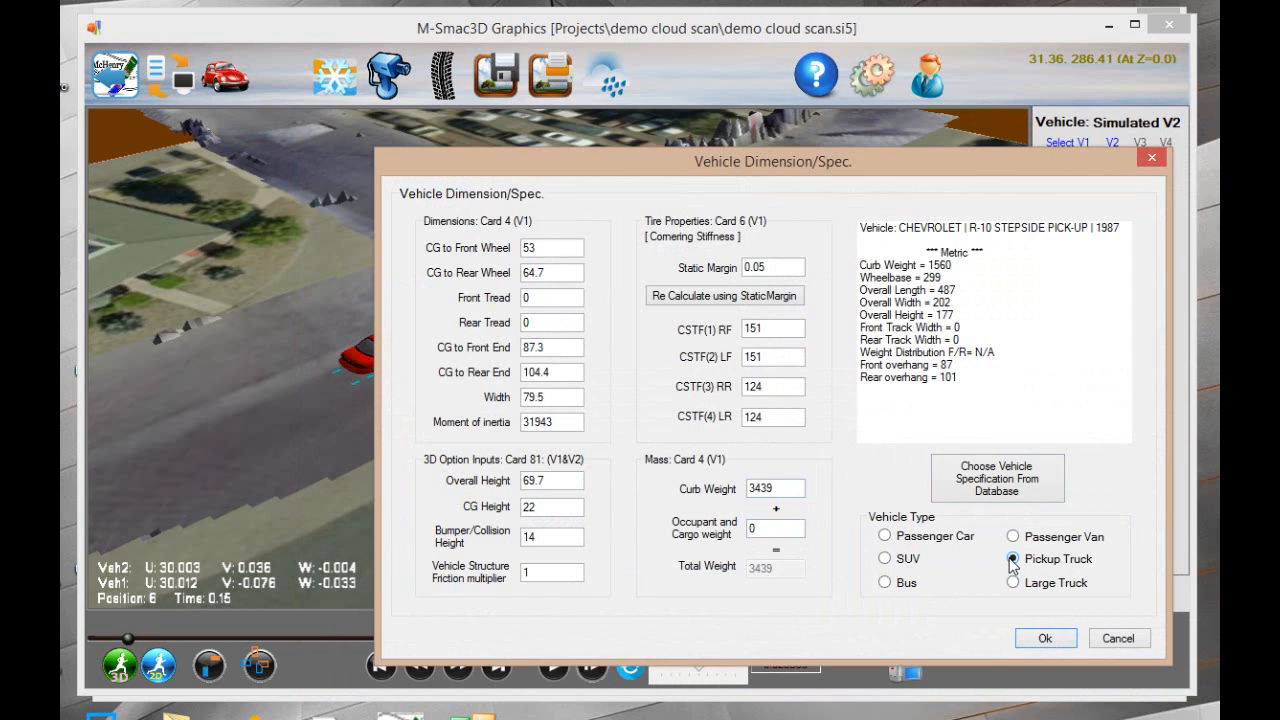
{"action": "left_click", "coordinate": [1038, 642]}
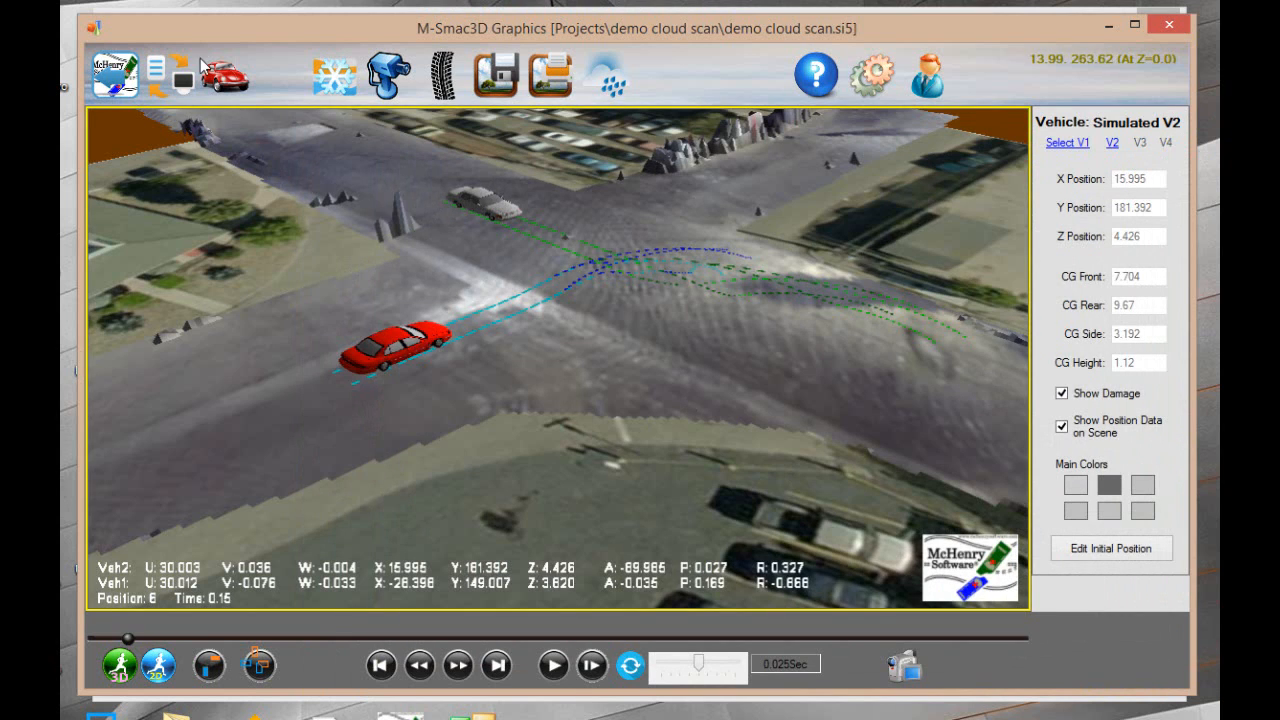
Change Vehicle 2's graphics model to Chevy_FullSize_PU_1994.M3D
{"action": "left_click", "coordinate": [227, 79]}
{"action": "mouse_move", "coordinate": [277, 135]}
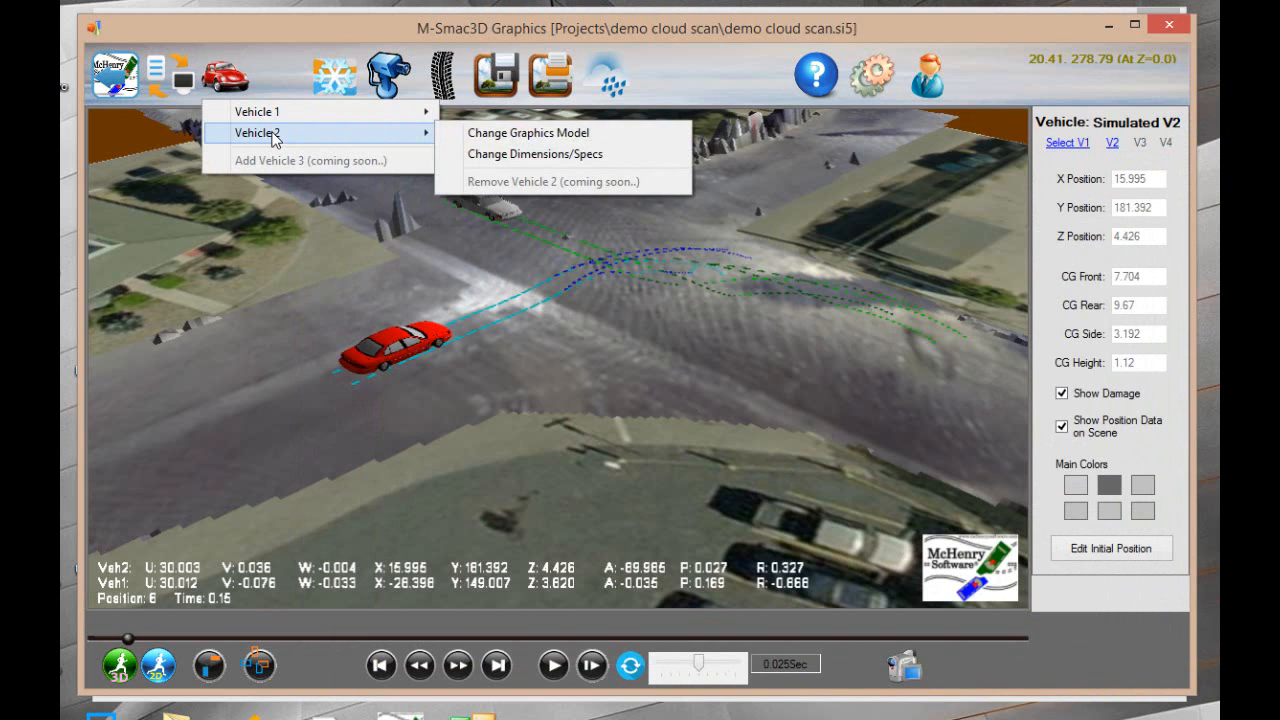
{"action": "left_click", "coordinate": [491, 134]}
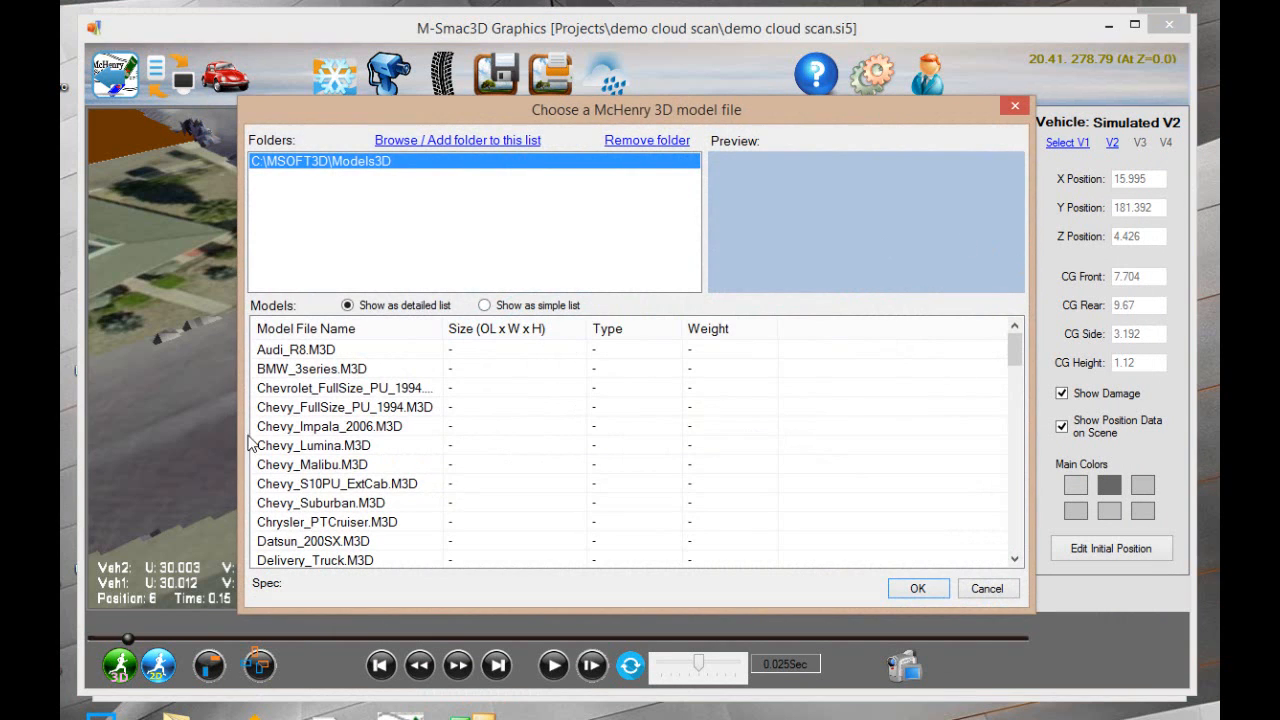
{"action": "left_click", "coordinate": [298, 408]}
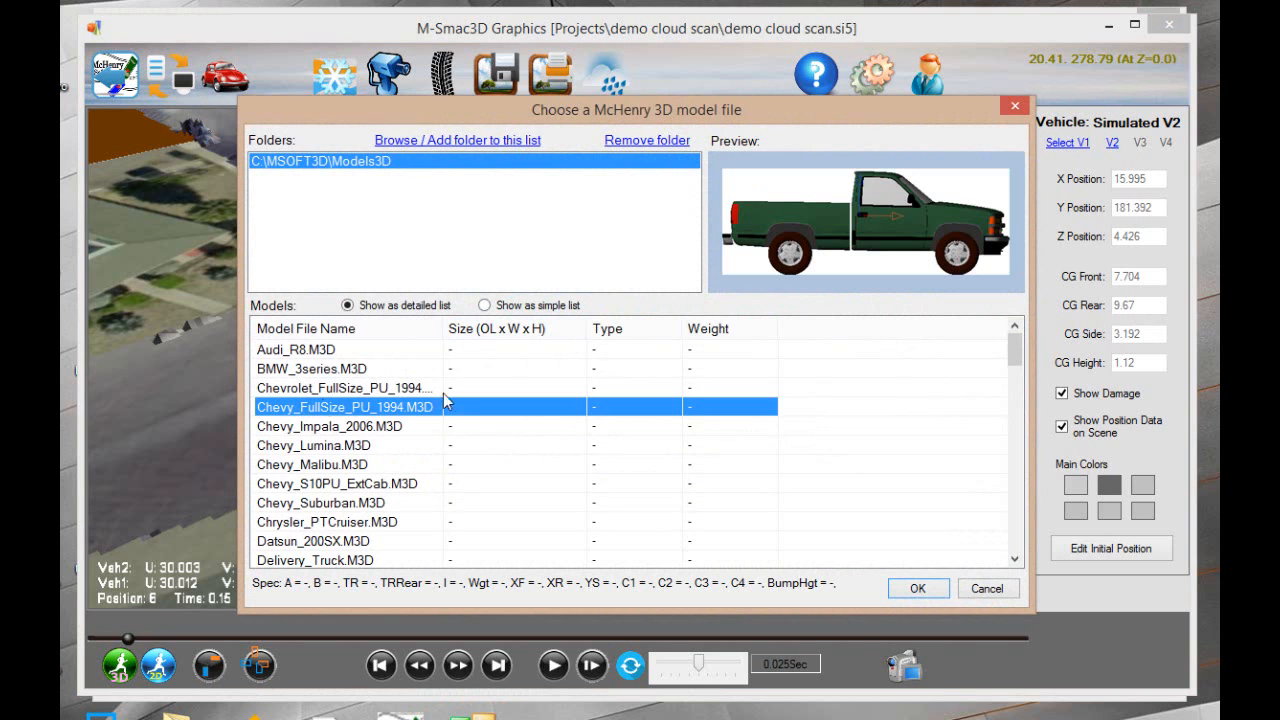
{"action": "left_click", "coordinate": [895, 588]}
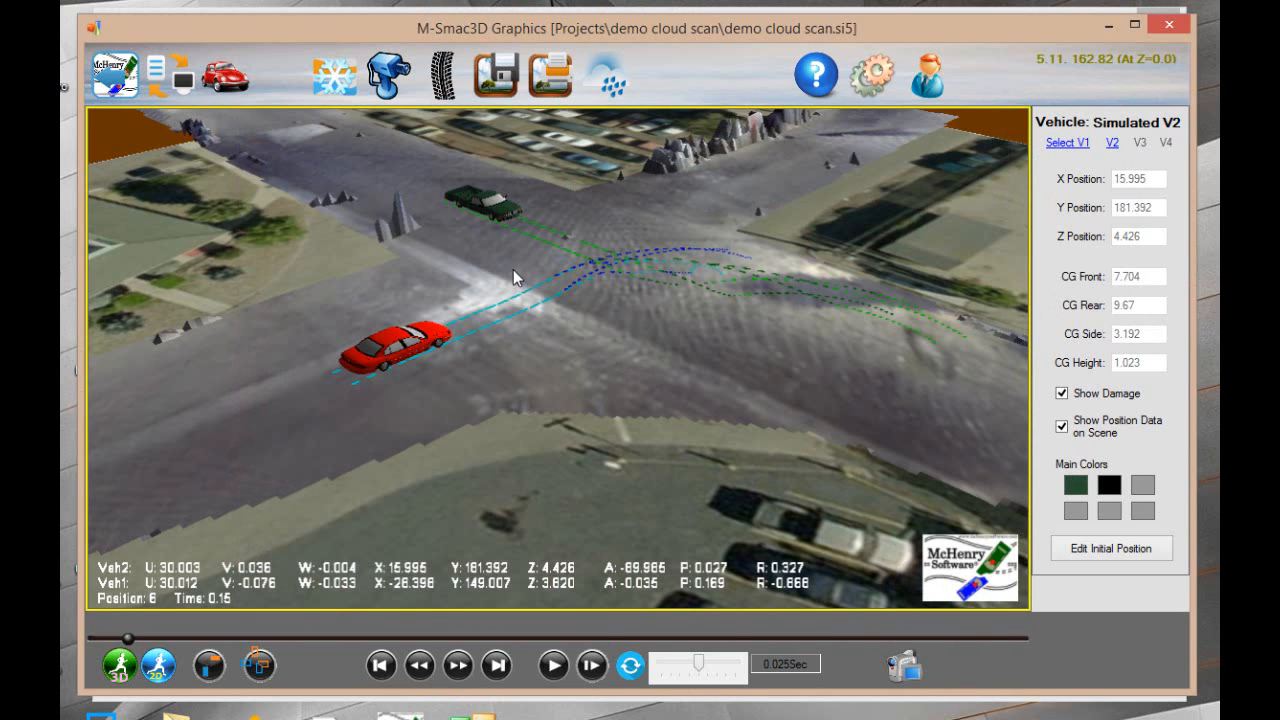
Rerun the 3D simulation and play the collision back in a reopened graphics window
{"action": "left_click", "coordinate": [118, 666]}
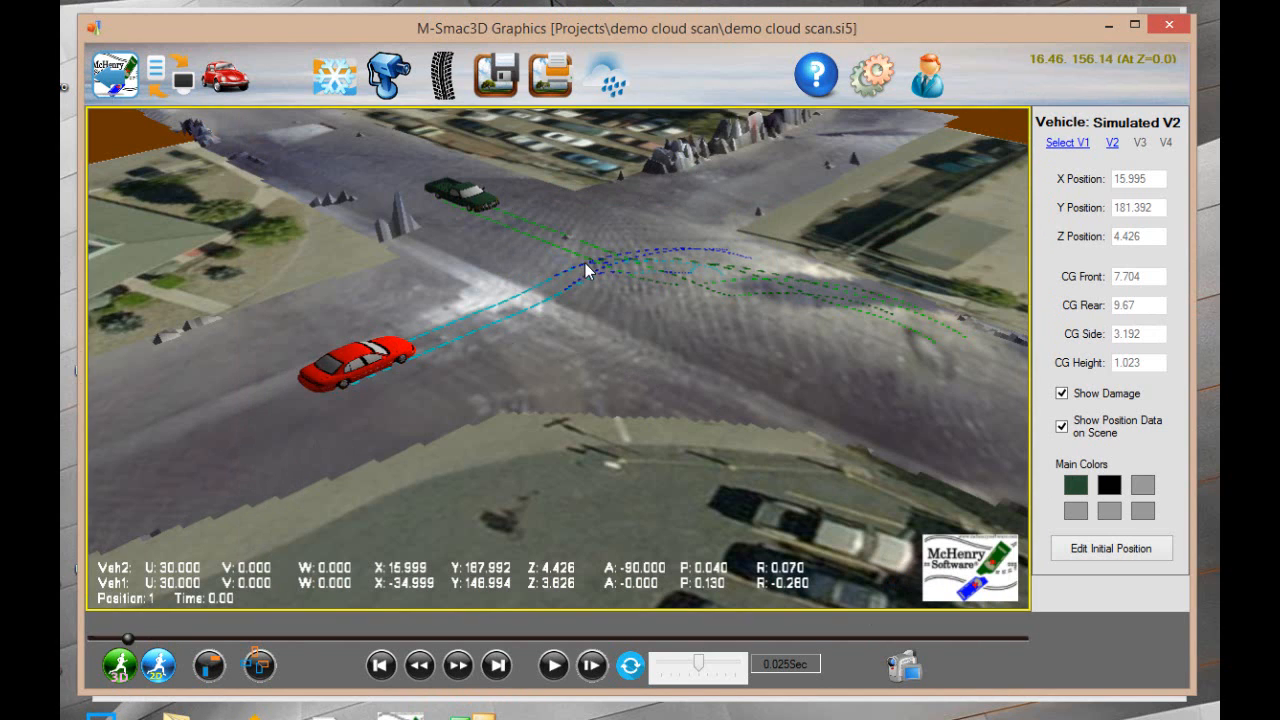
{"action": "left_click", "coordinate": [1166, 27]}
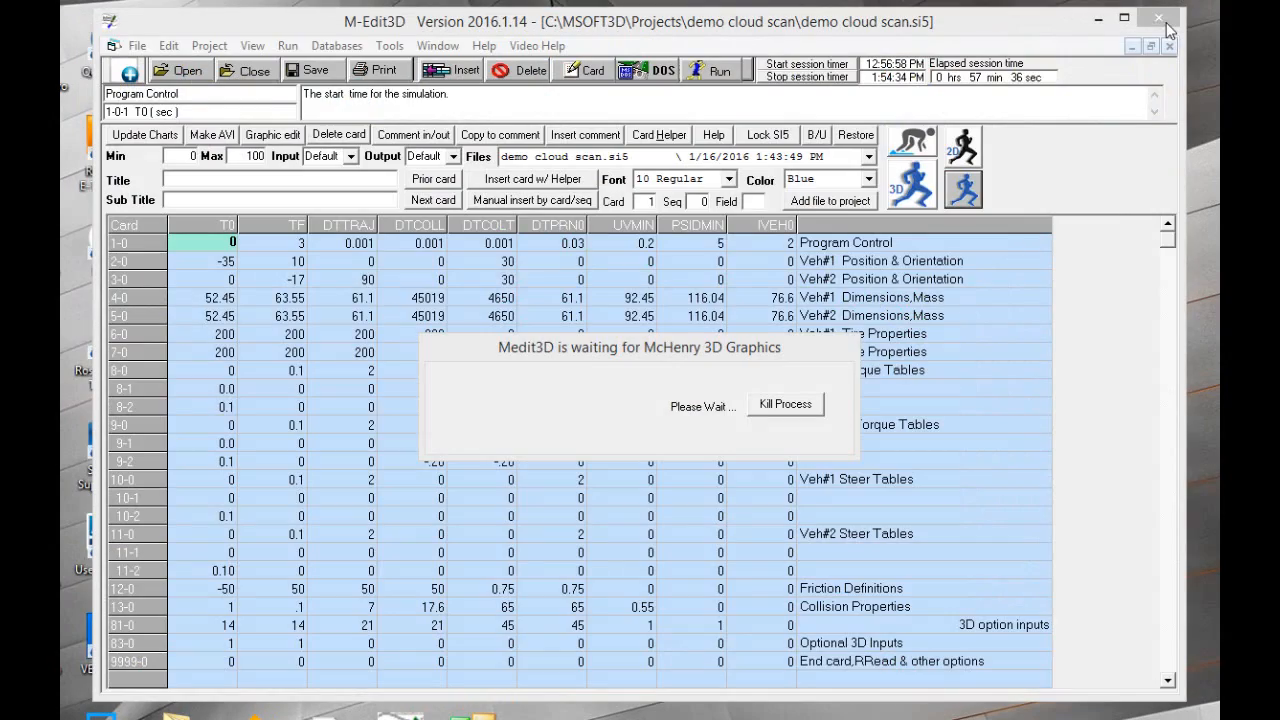
{"action": "left_click", "coordinate": [964, 189]}
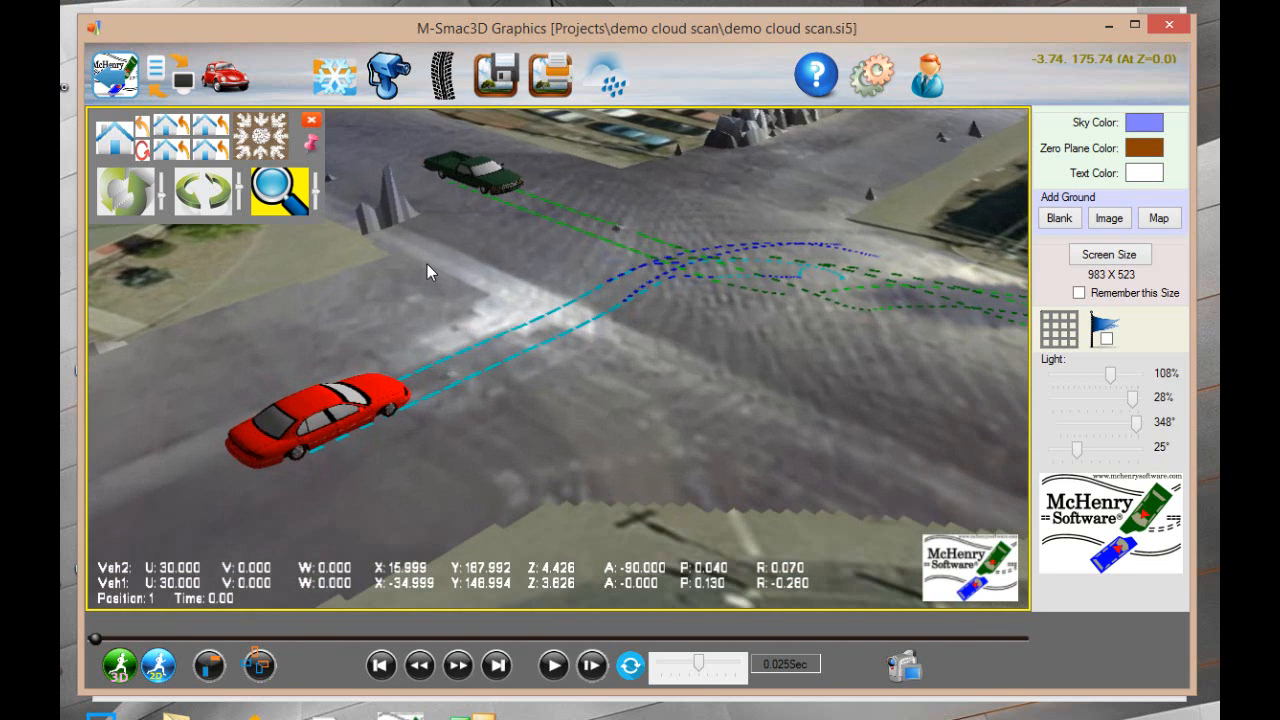
{"action": "left_click", "coordinate": [553, 665]}
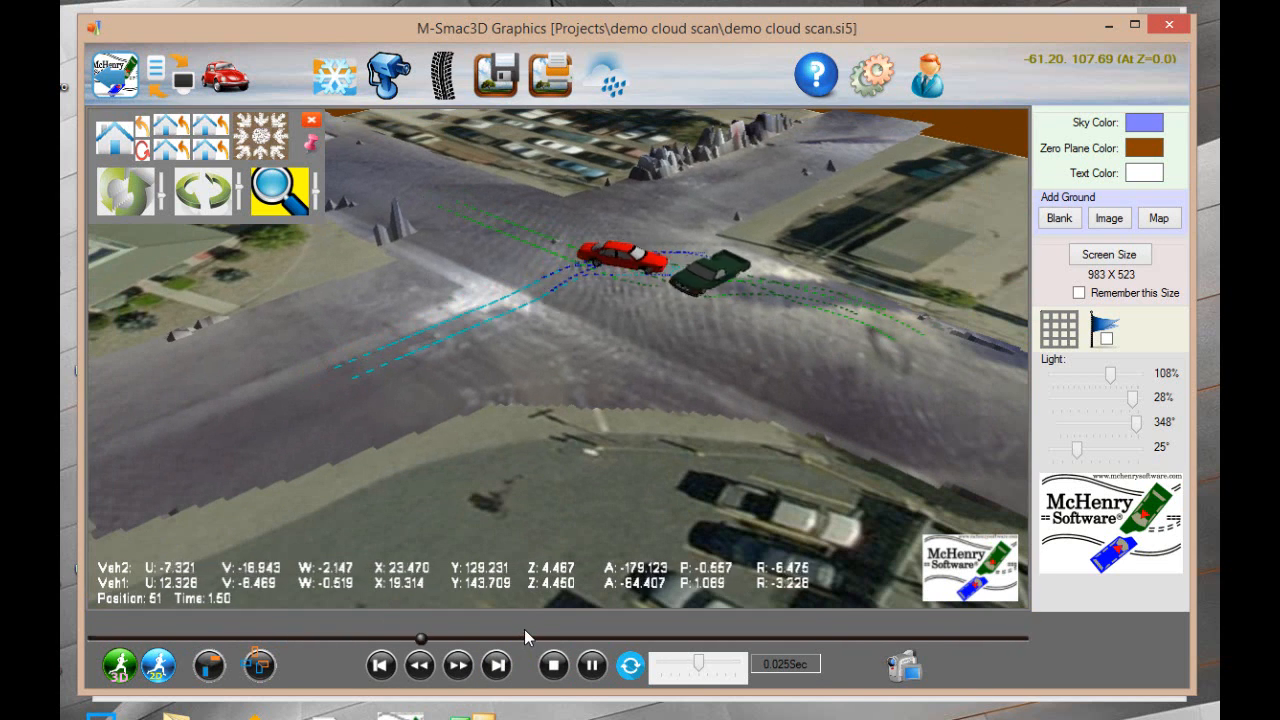
Examine the looping collision playback up close and from different angles, and pause it once the vehicles have separated
{"action": "left_click_drag", "start_coordinate": [627, 266], "coordinate": [398, 338]}
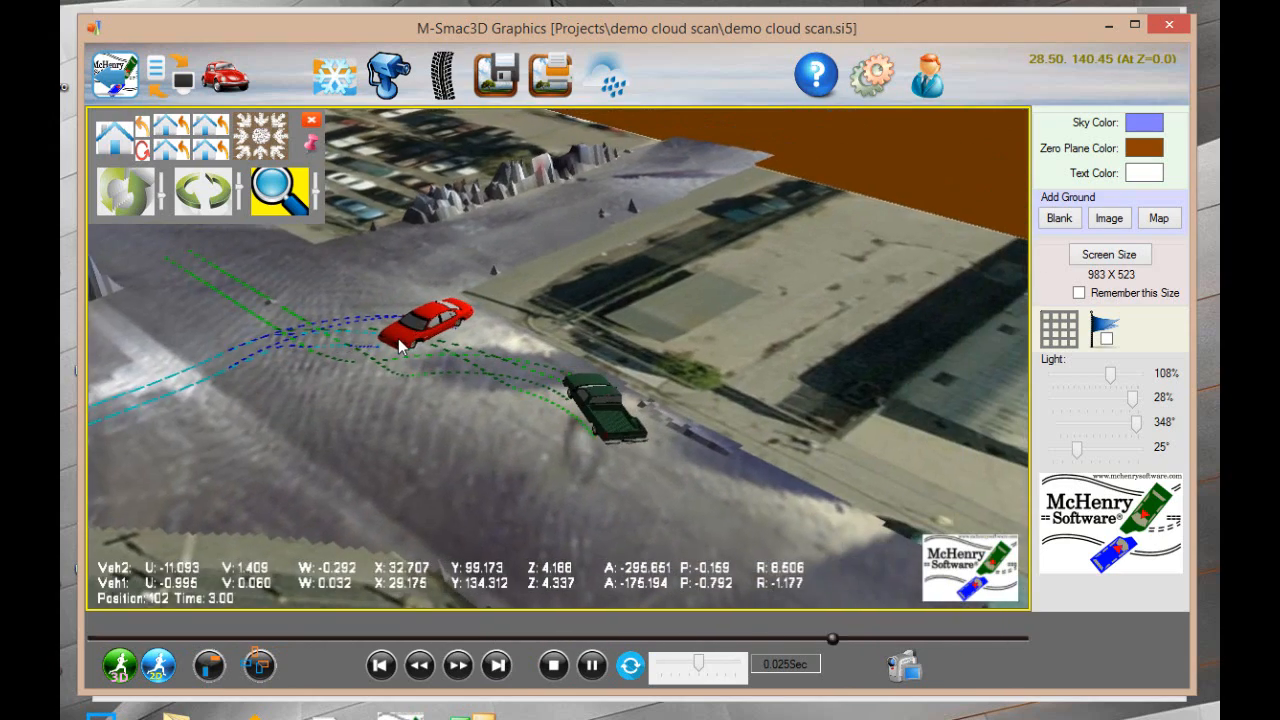
{"action": "scroll", "coordinate": [398, 338], "scroll_direction": "up", "scroll_amount": 5}
{"action": "right_click", "coordinate": [386, 298]}
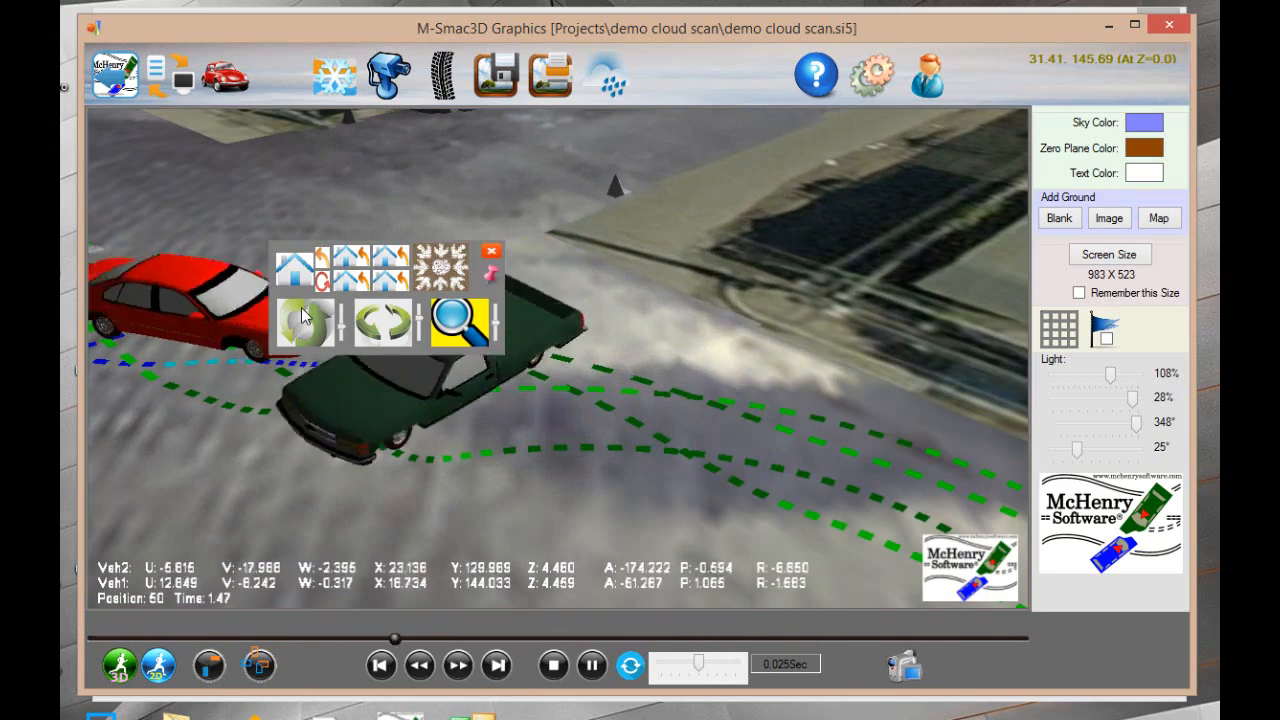
{"action": "right_click_drag", "start_coordinate": [312, 319], "coordinate": [312, 256]}
{"action": "left_click_drag", "start_coordinate": [319, 261], "coordinate": [444, 215]}
{"action": "right_click_drag", "start_coordinate": [444, 215], "coordinate": [443, 221]}
{"action": "left_click_drag", "start_coordinate": [443, 221], "coordinate": [423, 277]}
{"action": "right_click", "coordinate": [420, 280]}
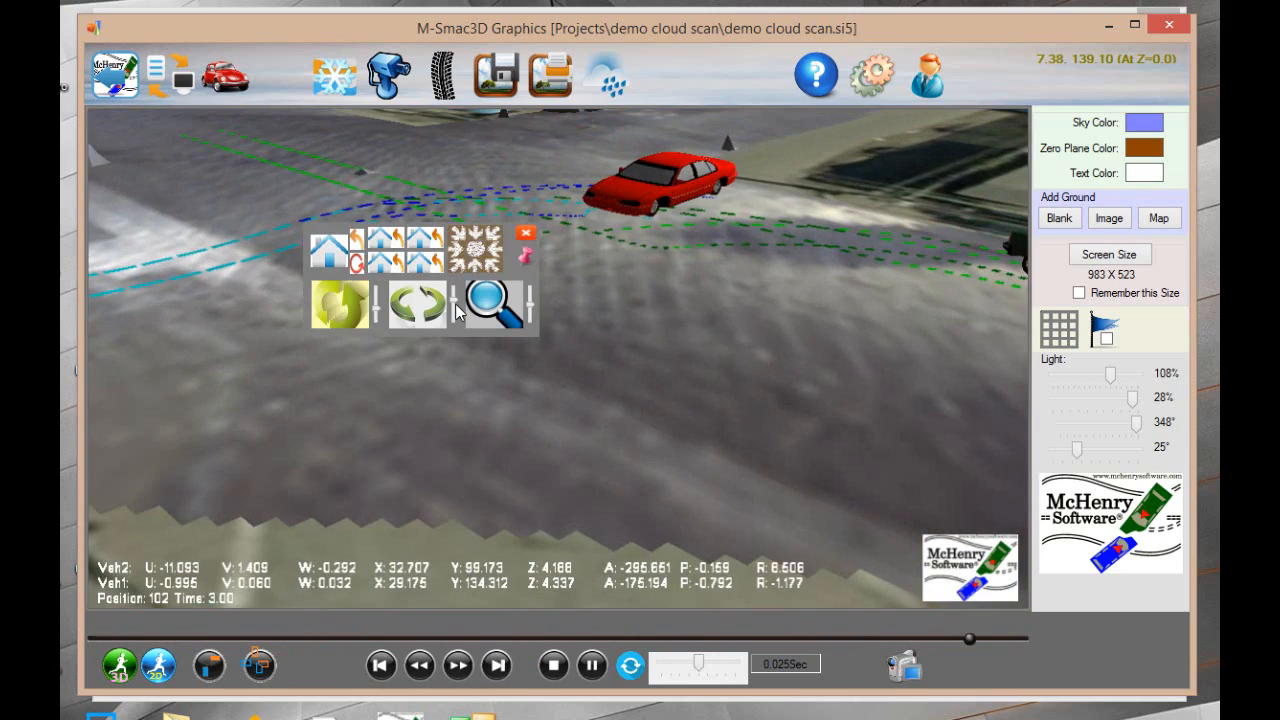
{"action": "scroll", "coordinate": [471, 317], "scroll_direction": "down", "scroll_amount": 5}
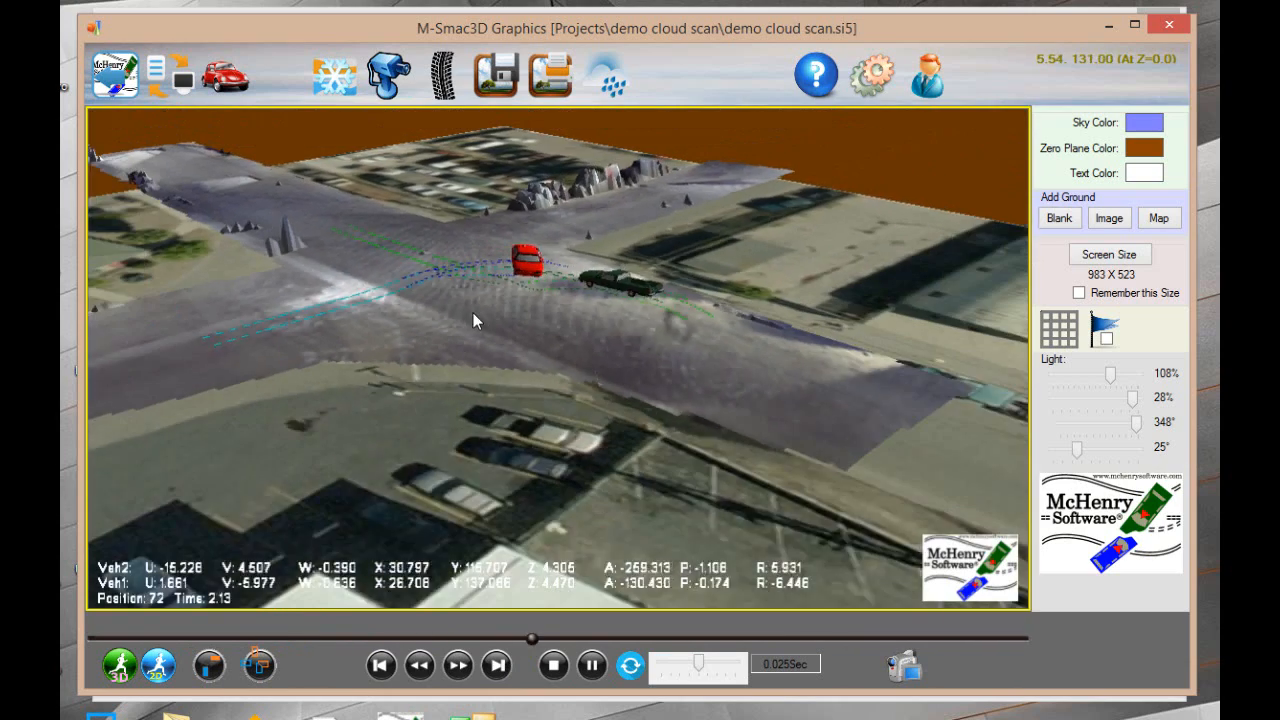
{"action": "scroll", "coordinate": [496, 331], "scroll_direction": "up", "scroll_amount": 3}
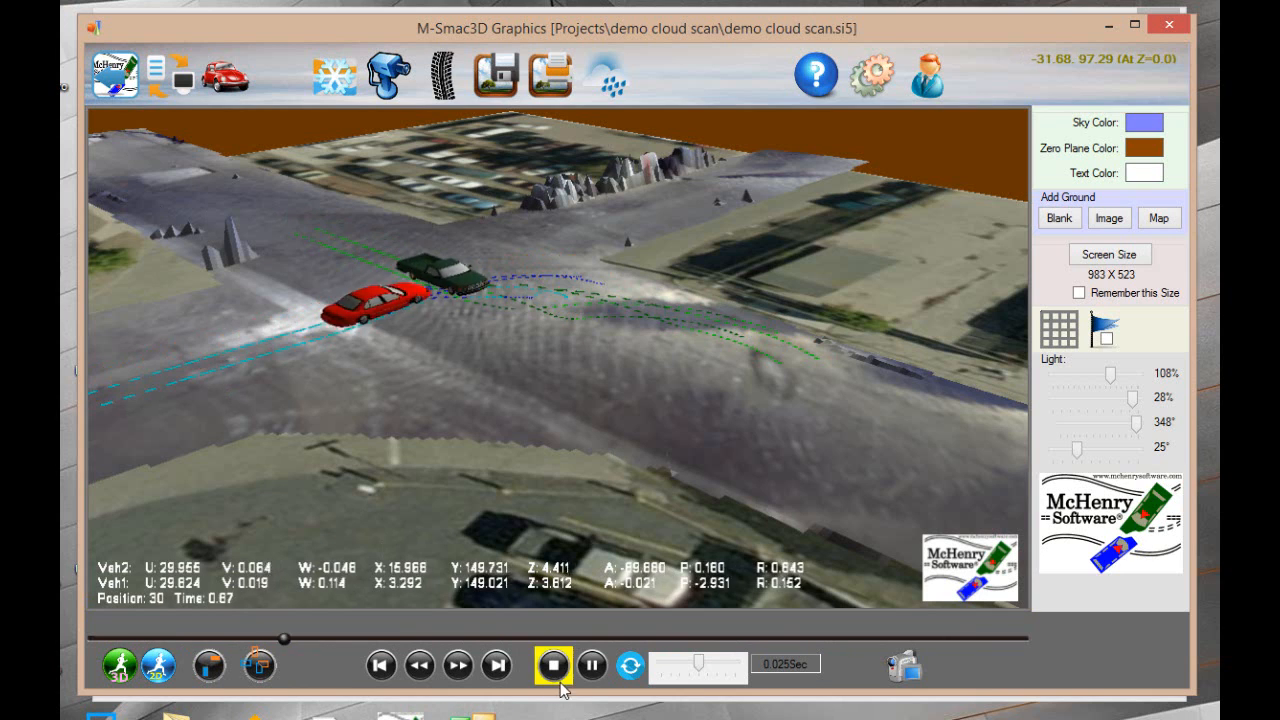
{"action": "left_click", "coordinate": [592, 665]}
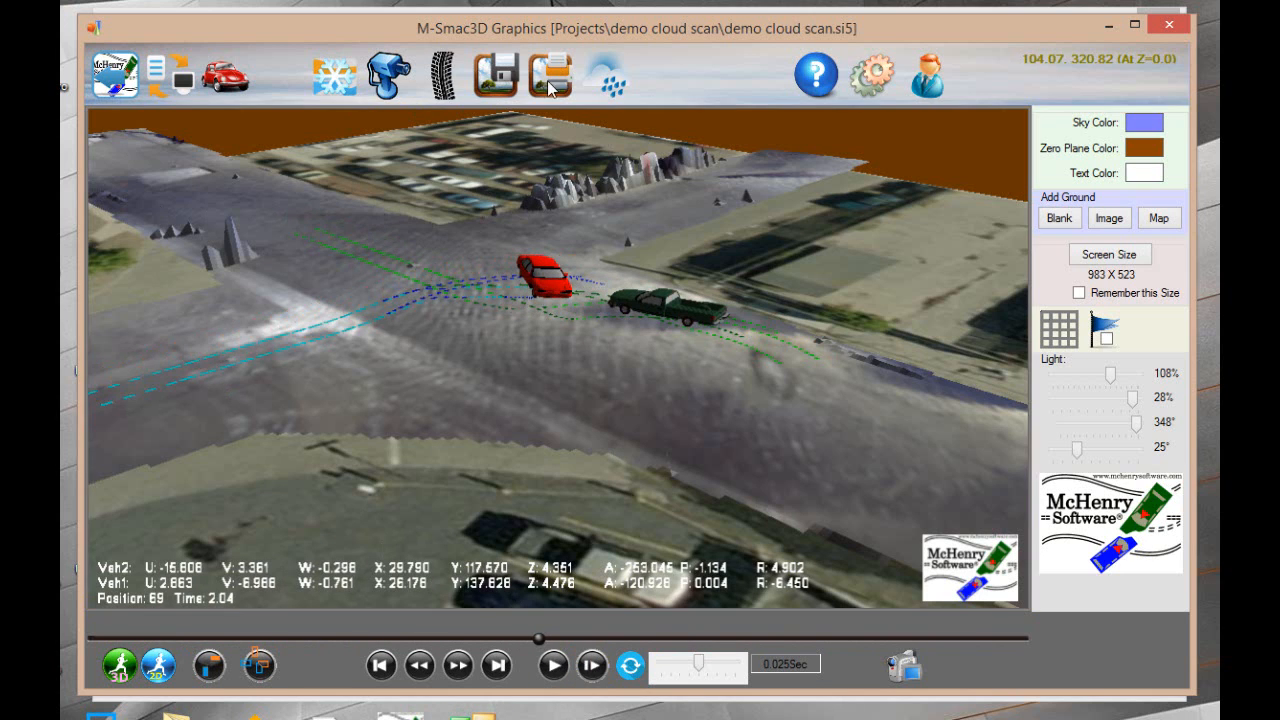
Edit point cloud G1's boundary points and move the corner point beside the parking lot inward onto the road
{"action": "left_click", "coordinate": [616, 72]}
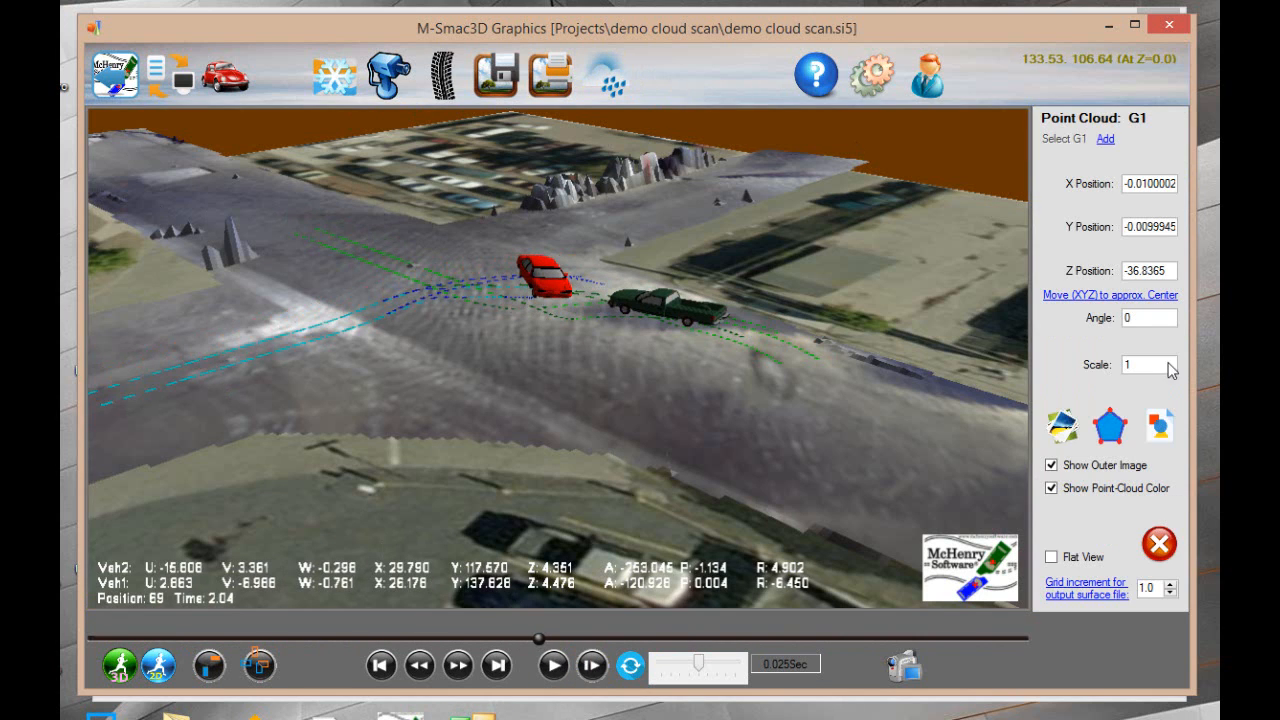
{"action": "left_click", "coordinate": [1112, 424]}
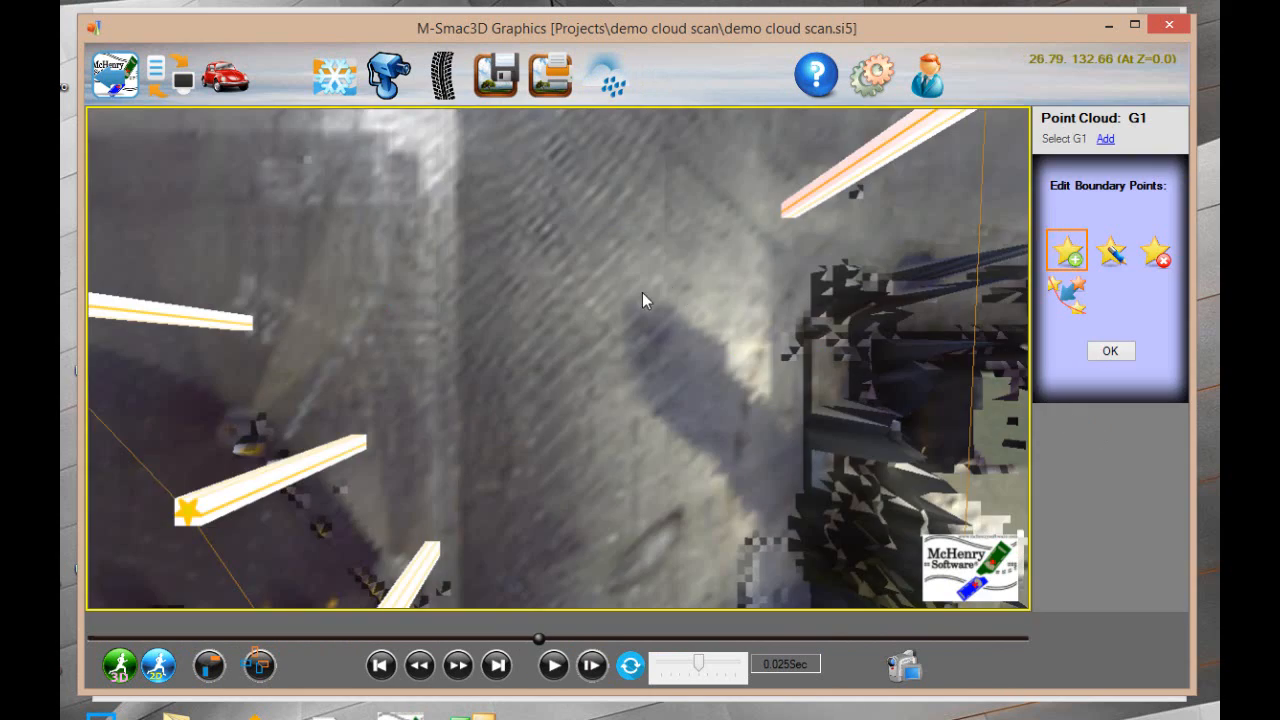
{"action": "scroll", "coordinate": [642, 292], "scroll_direction": "down", "scroll_amount": 5}
{"action": "middle_click_drag", "start_coordinate": [678, 279], "coordinate": [644, 333]}
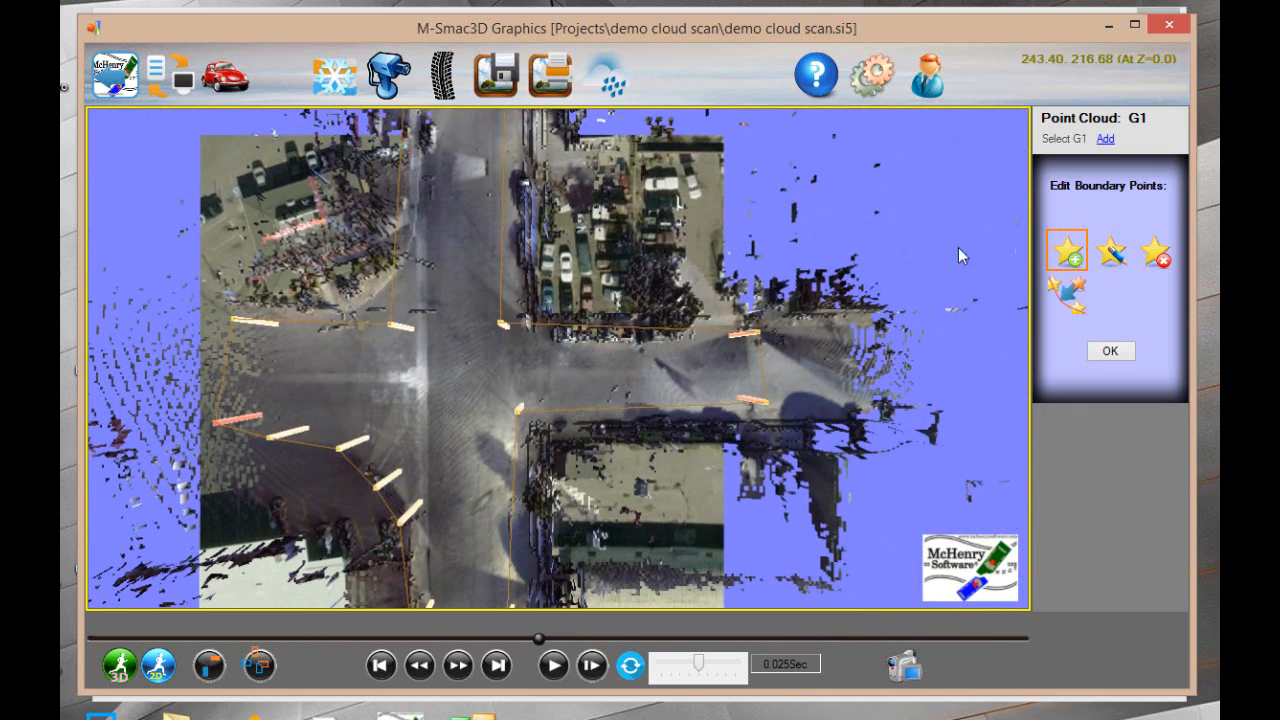
{"action": "left_click", "coordinate": [1113, 253]}
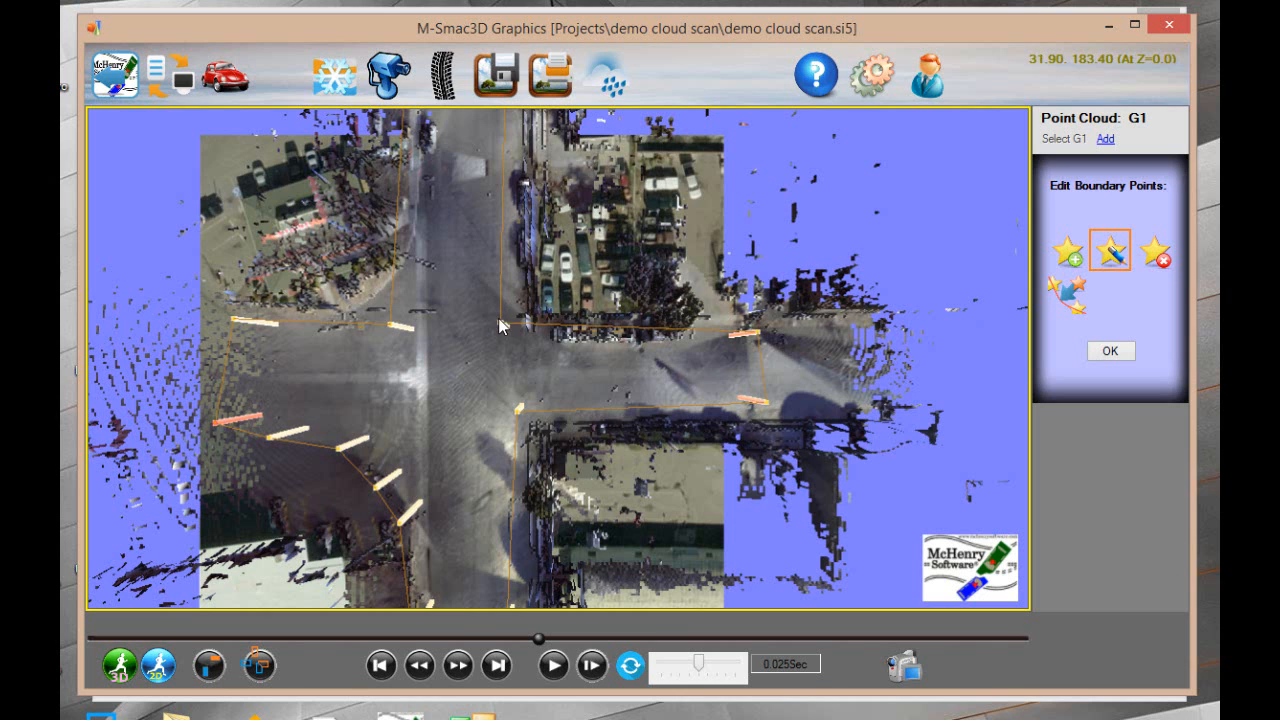
{"action": "scroll", "coordinate": [471, 366], "scroll_direction": "up", "scroll_amount": 5}
{"action": "left_click", "coordinate": [600, 193]}
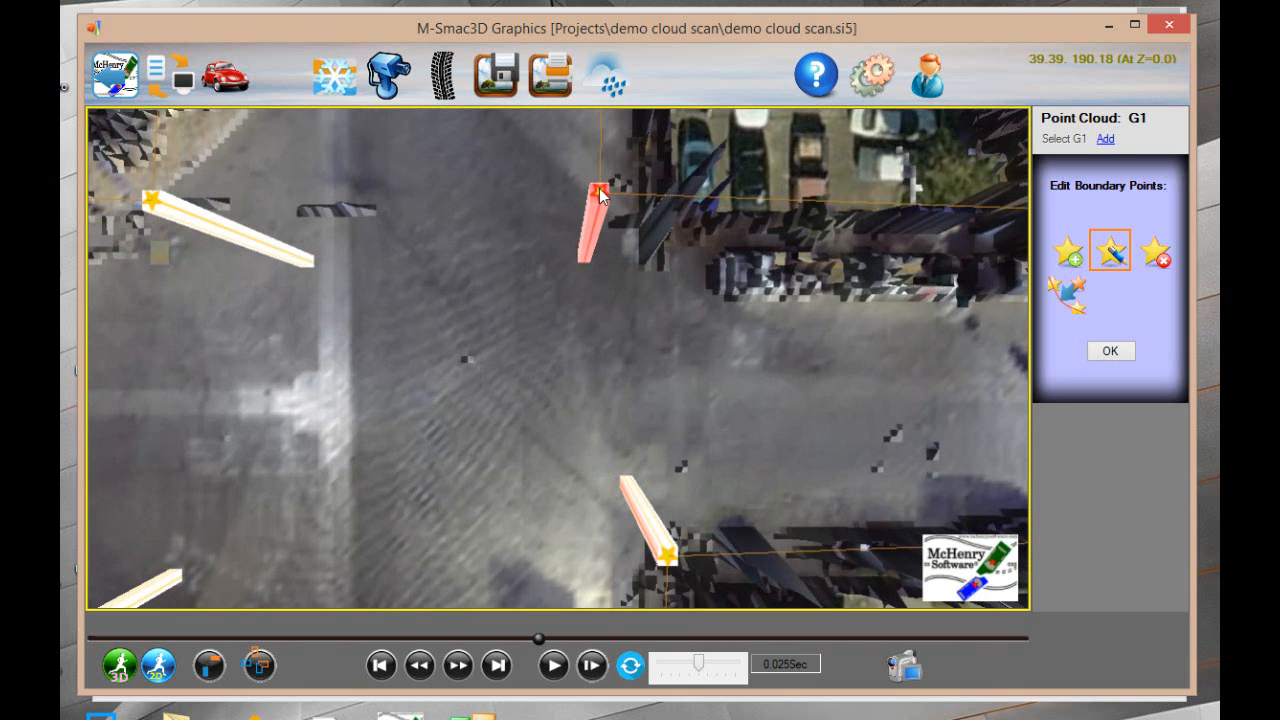
{"action": "left_click_drag", "start_coordinate": [600, 193], "coordinate": [633, 293]}
Move G1's boundary point at the far end of the side street bordering the parking lot inward onto the pavement
{"action": "middle_click_drag", "start_coordinate": [752, 254], "coordinate": [260, 273]}
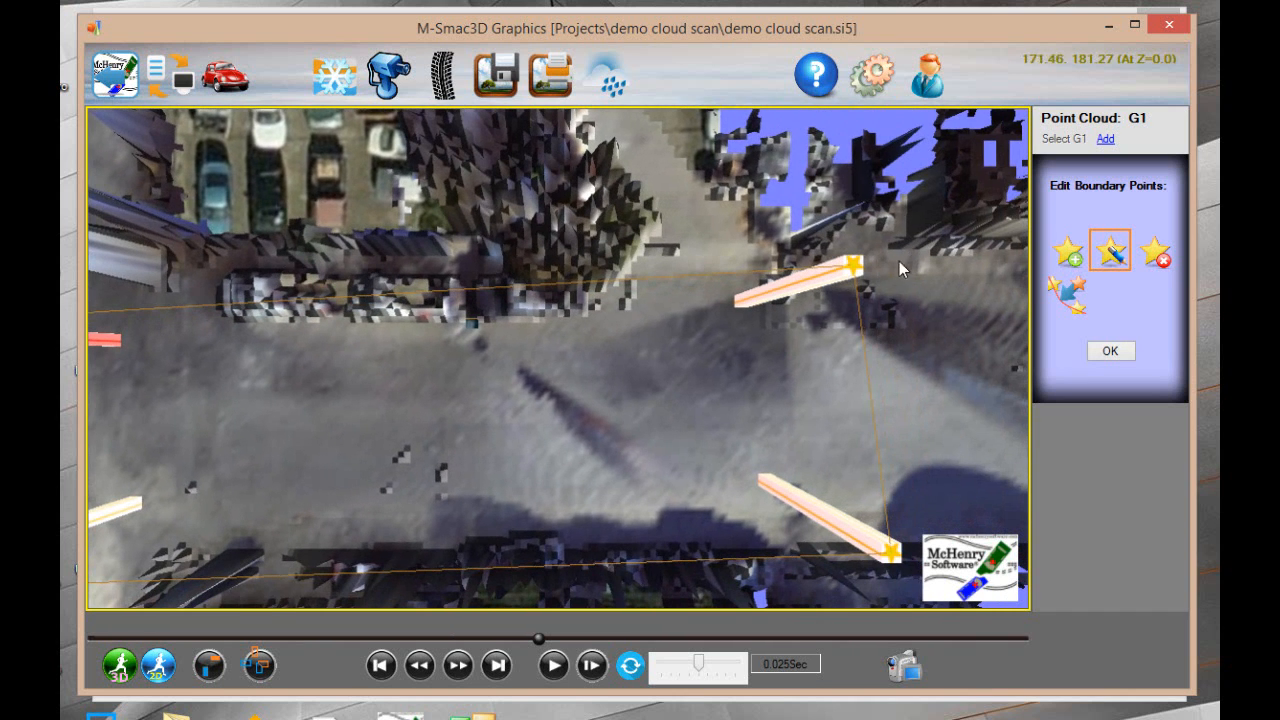
{"action": "left_click", "coordinate": [852, 266]}
{"action": "left_click_drag", "start_coordinate": [853, 266], "coordinate": [852, 316]}
{"action": "middle_click_drag", "start_coordinate": [247, 336], "coordinate": [936, 198]}
{"action": "scroll", "coordinate": [517, 190], "scroll_direction": "down", "scroll_amount": 10}
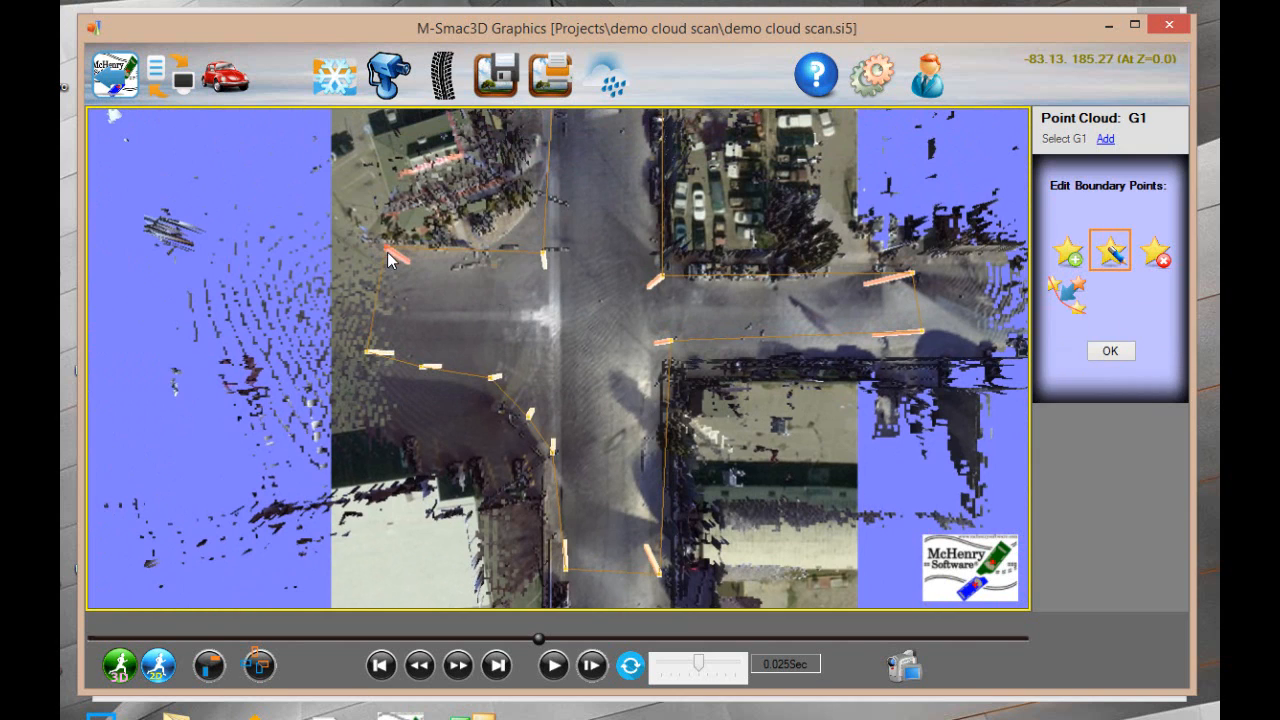
Move the two upper boundary points of the road arm opposite the parking-lot street inward and apply the boundary edits
{"action": "left_click_drag", "start_coordinate": [385, 249], "coordinate": [390, 268]}
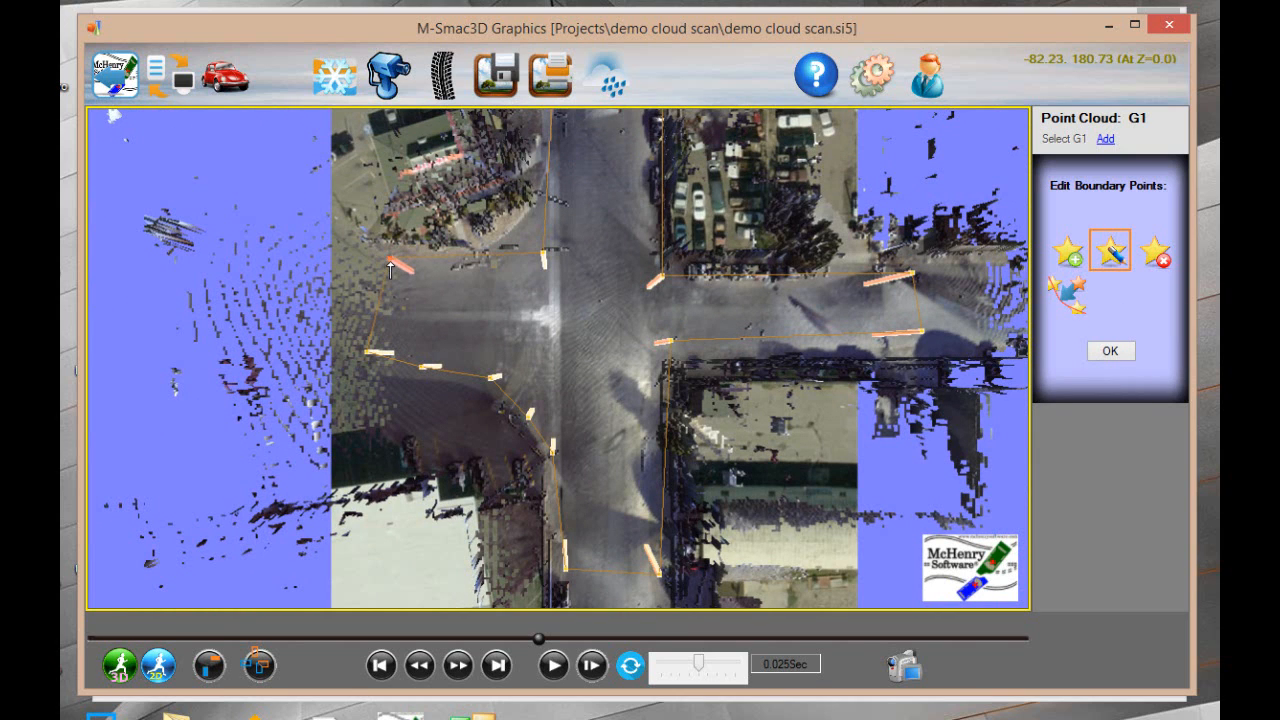
{"action": "left_click_drag", "start_coordinate": [543, 254], "coordinate": [566, 312]}
{"action": "left_click", "coordinate": [553, 273]}
{"action": "left_click", "coordinate": [1096, 352]}
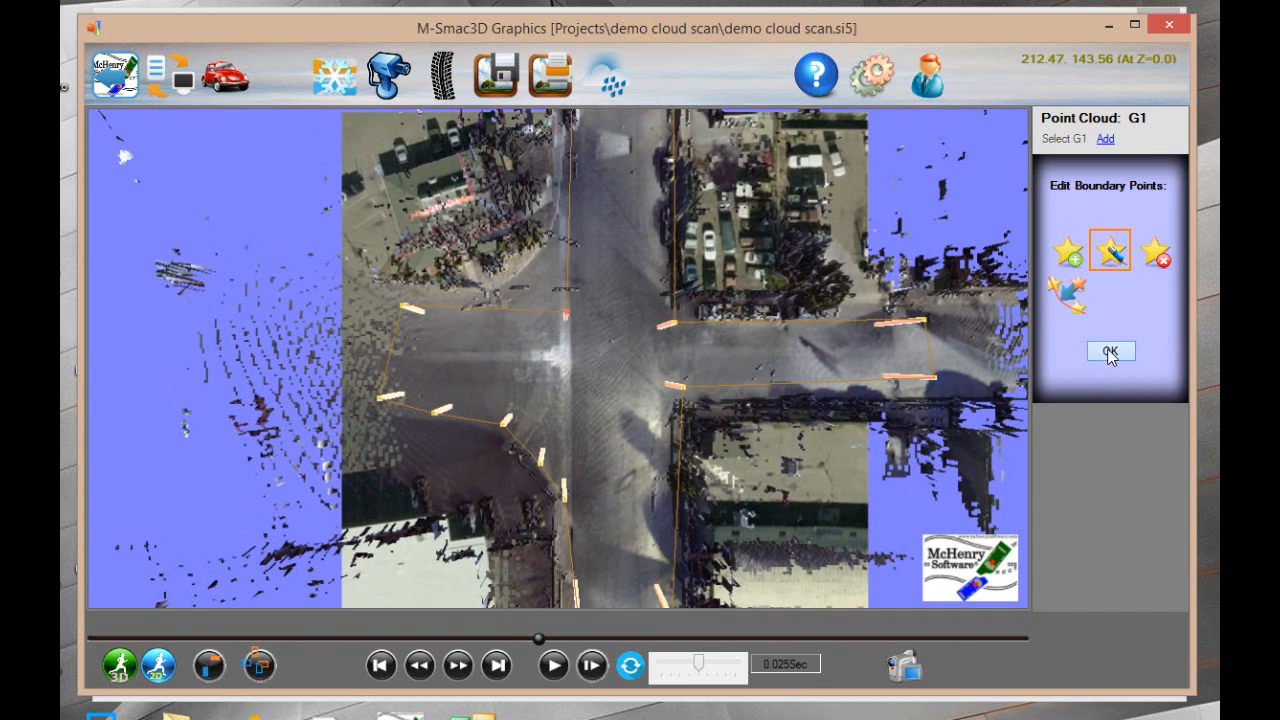
Restore the home 3D view and replay the collision over the trimmed point cloud, pausing around impact
{"action": "right_click", "coordinate": [280, 208]}
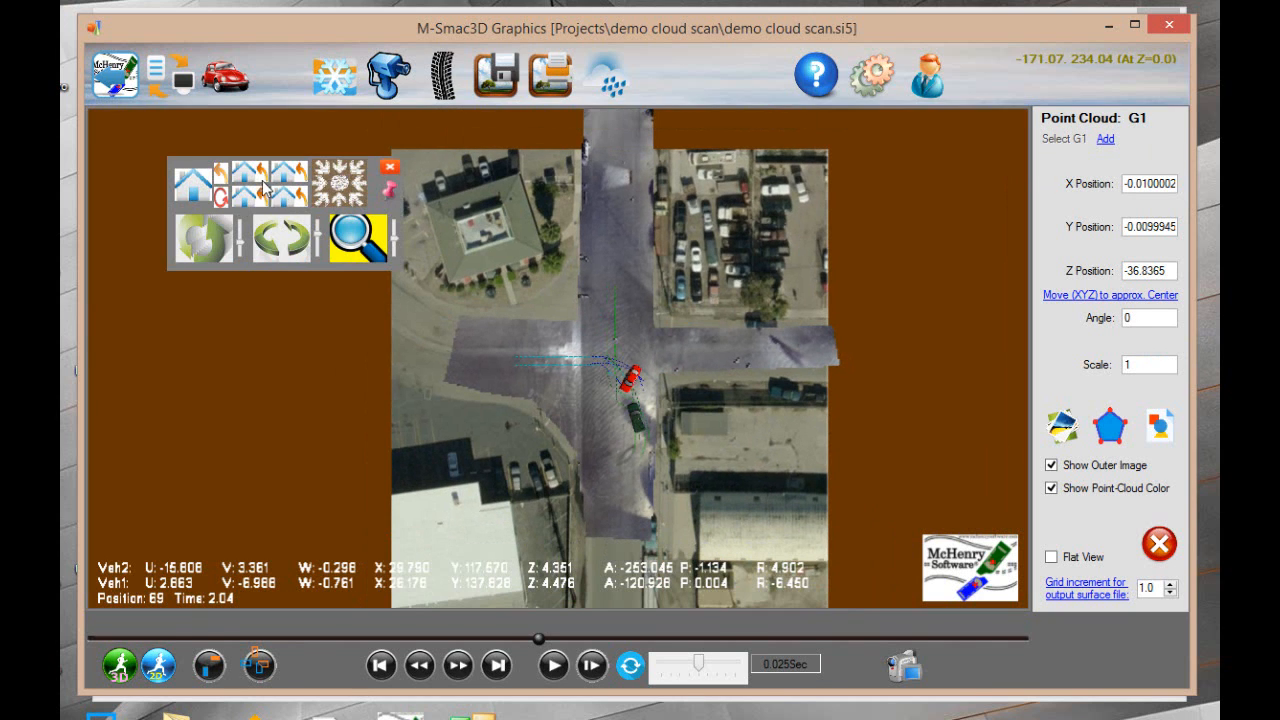
{"action": "left_click", "coordinate": [187, 192]}
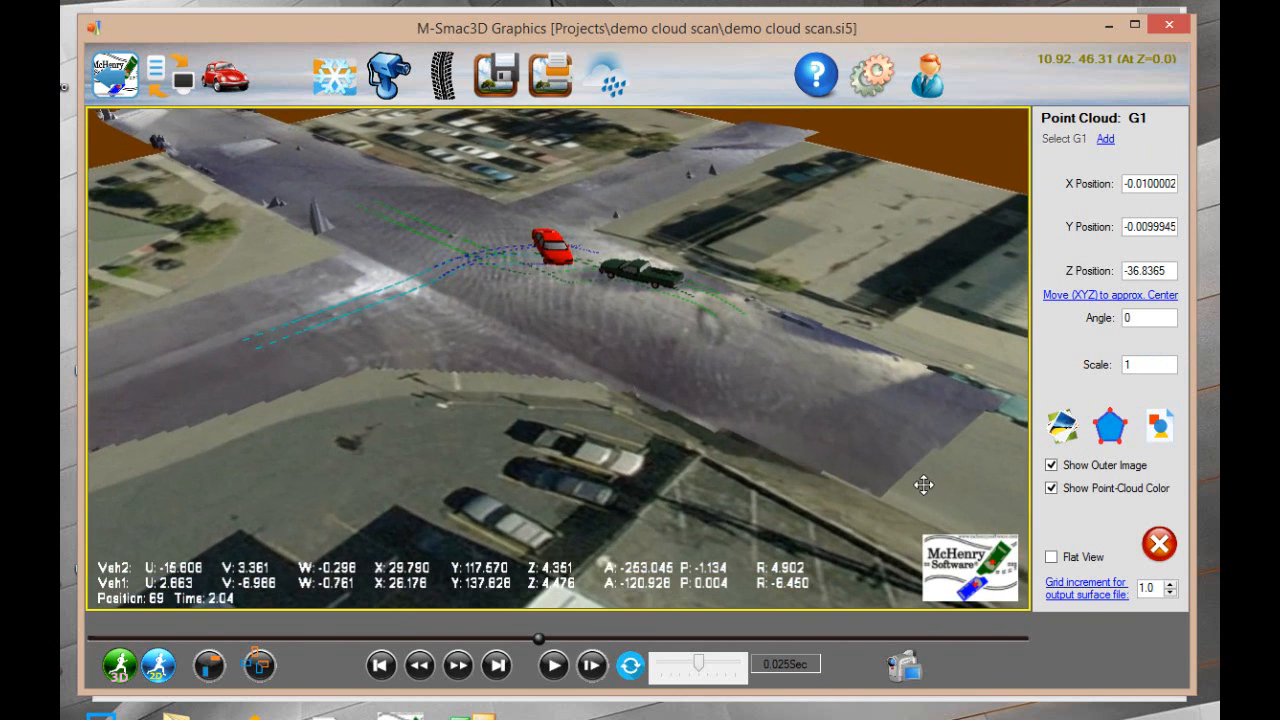
{"action": "scroll", "coordinate": [828, 471], "scroll_direction": "down", "scroll_amount": 5}
{"action": "middle_click_drag", "start_coordinate": [750, 407], "coordinate": [650, 412]}
{"action": "scroll", "coordinate": [522, 371], "scroll_direction": "up", "scroll_amount": 1}
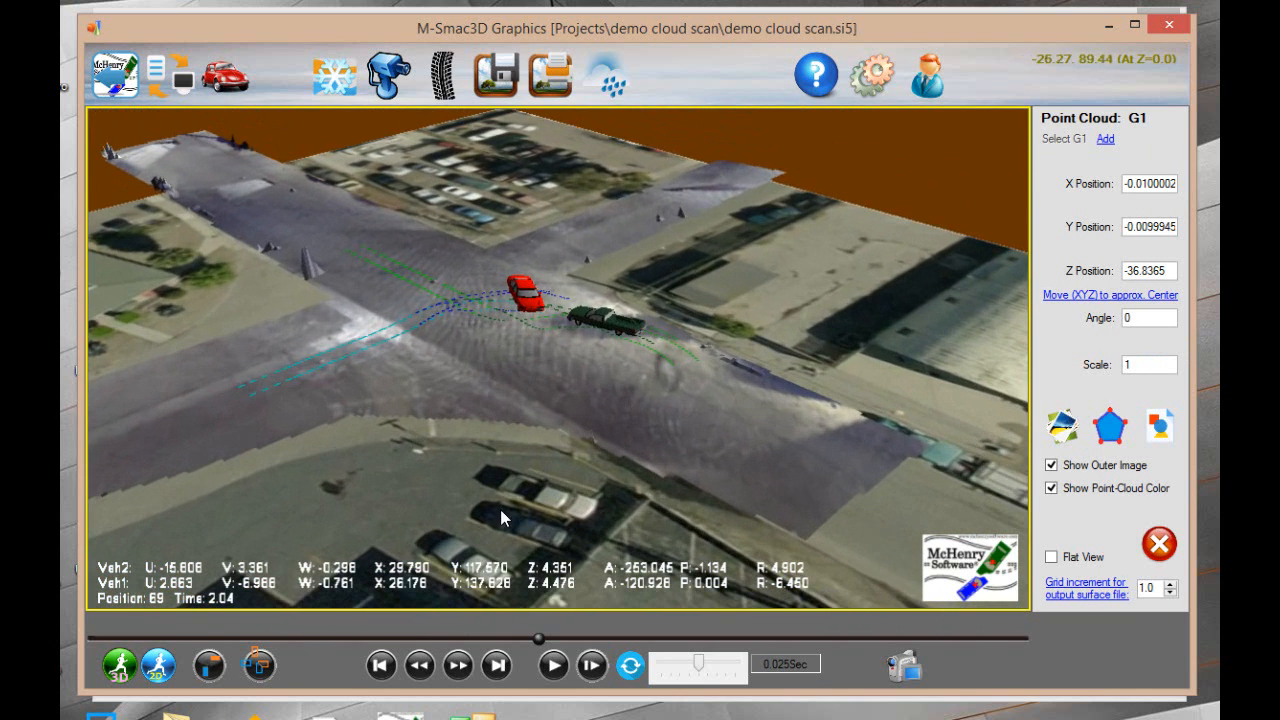
{"action": "left_click", "coordinate": [552, 665]}
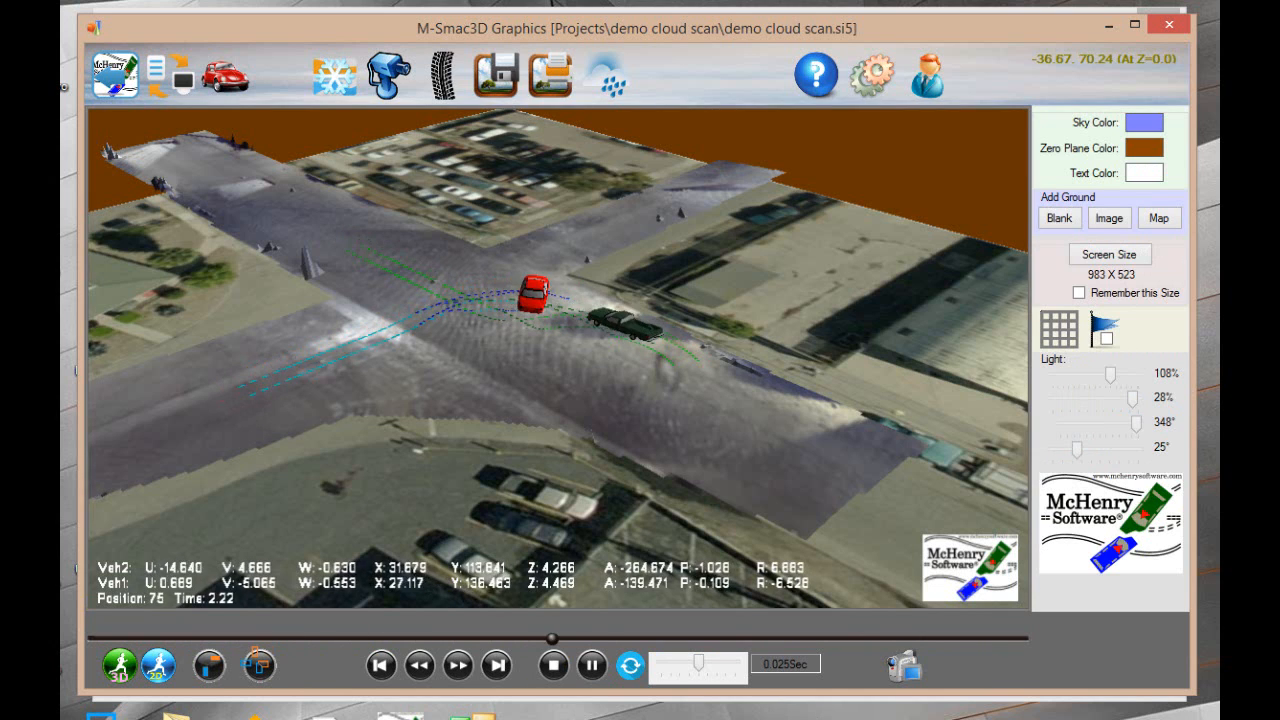
{"action": "left_click", "coordinate": [592, 665]}
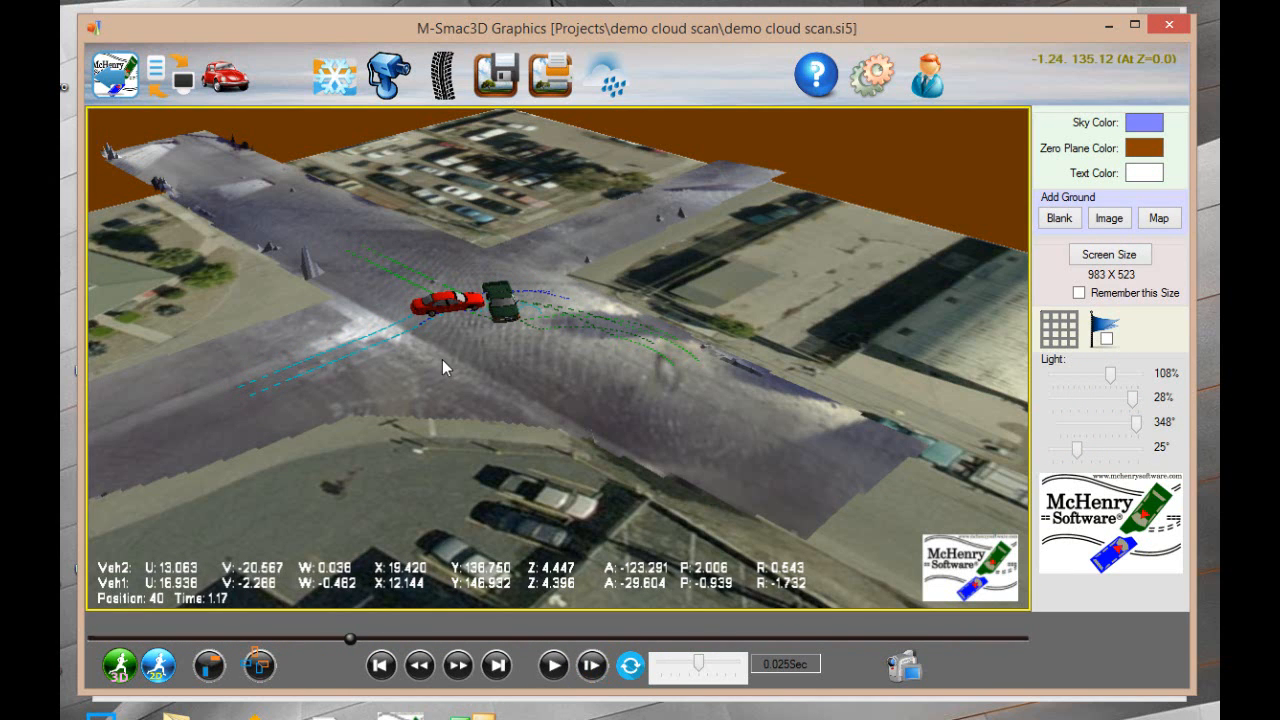
Turn off Show Point-Cloud Color for point cloud G1 and view the collision from a steeper angle
{"action": "left_click", "coordinate": [620, 80]}
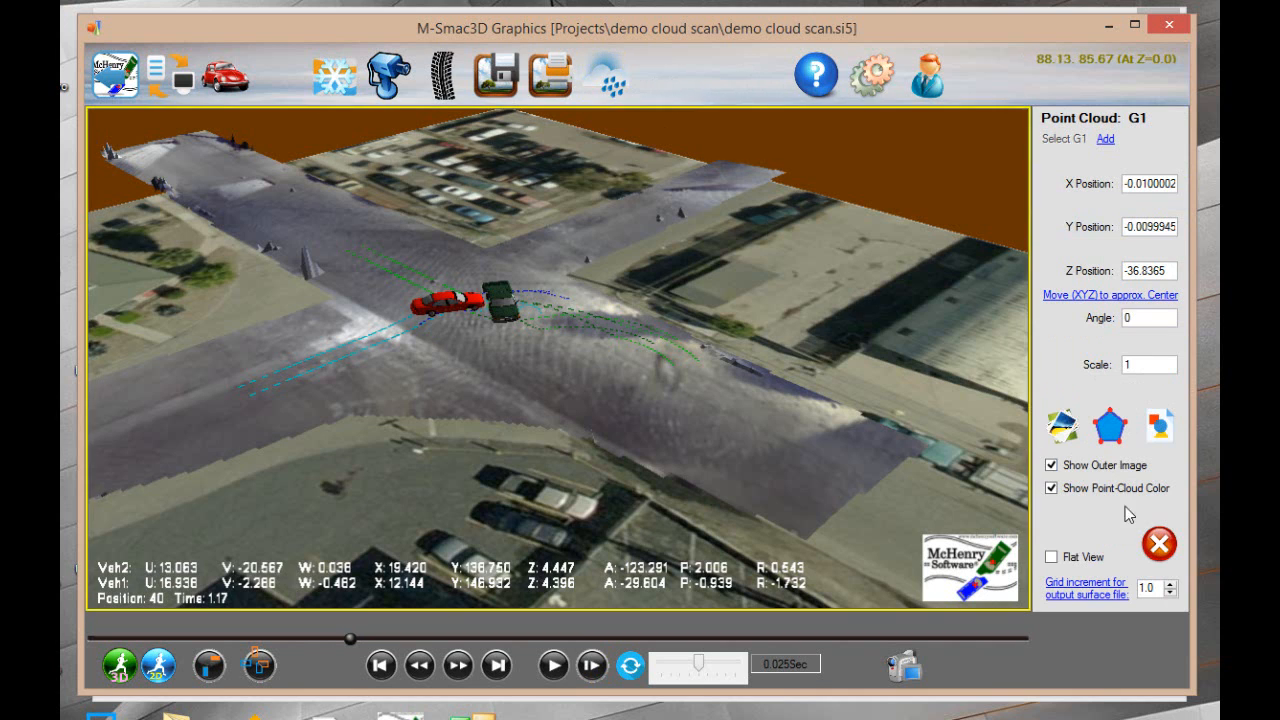
{"action": "left_click", "coordinate": [1051, 489]}
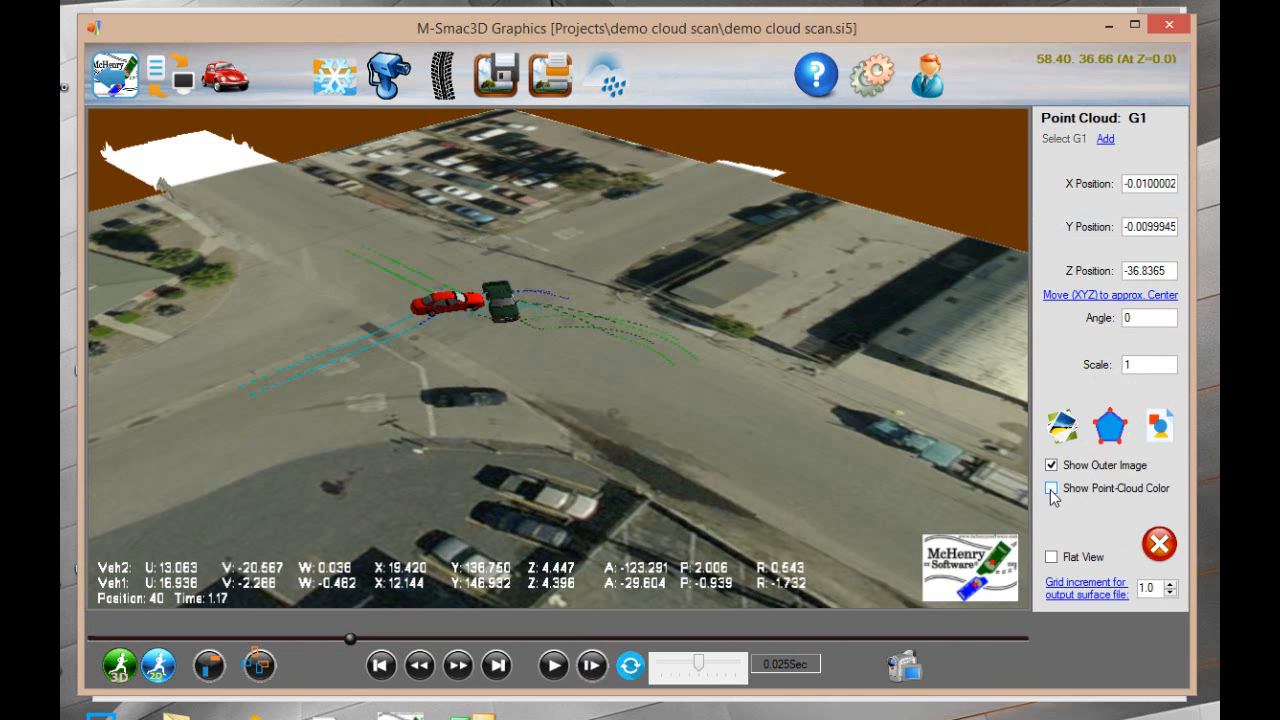
{"action": "scroll", "coordinate": [506, 306], "scroll_direction": "up", "scroll_amount": 1}
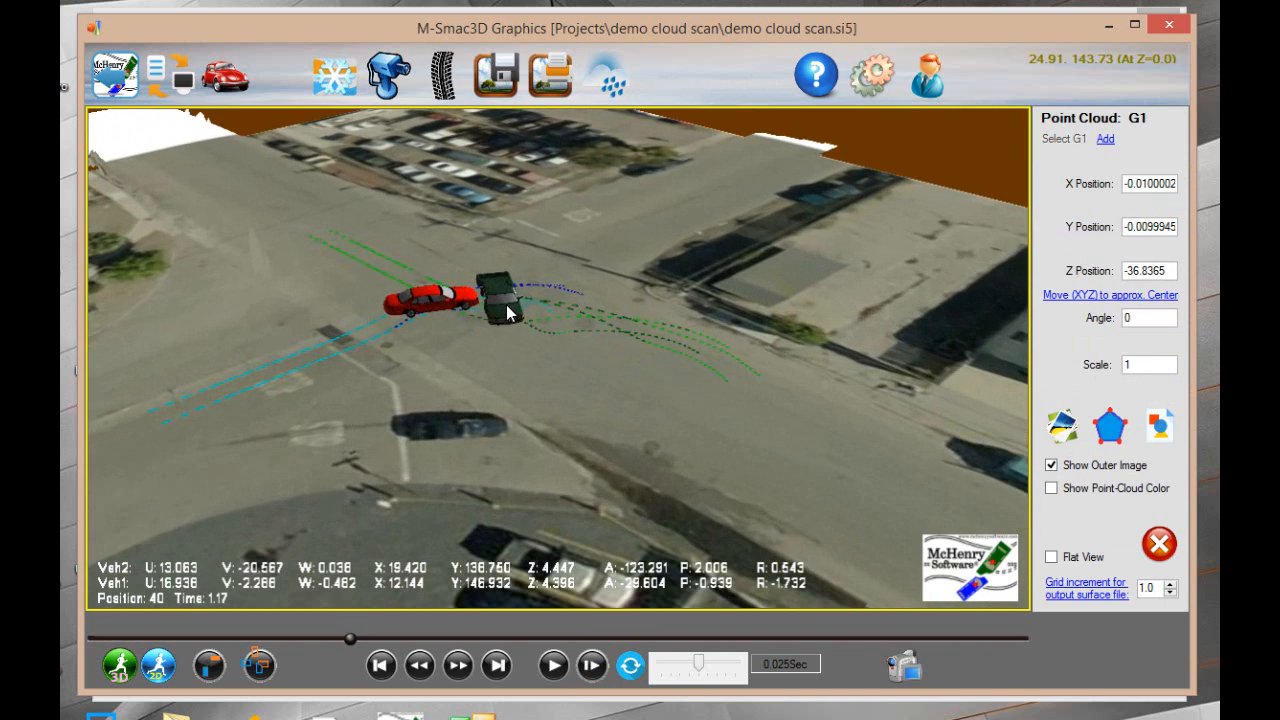
{"action": "right_click", "coordinate": [506, 306]}
{"action": "left_click_drag", "start_coordinate": [436, 334], "coordinate": [431, 419]}
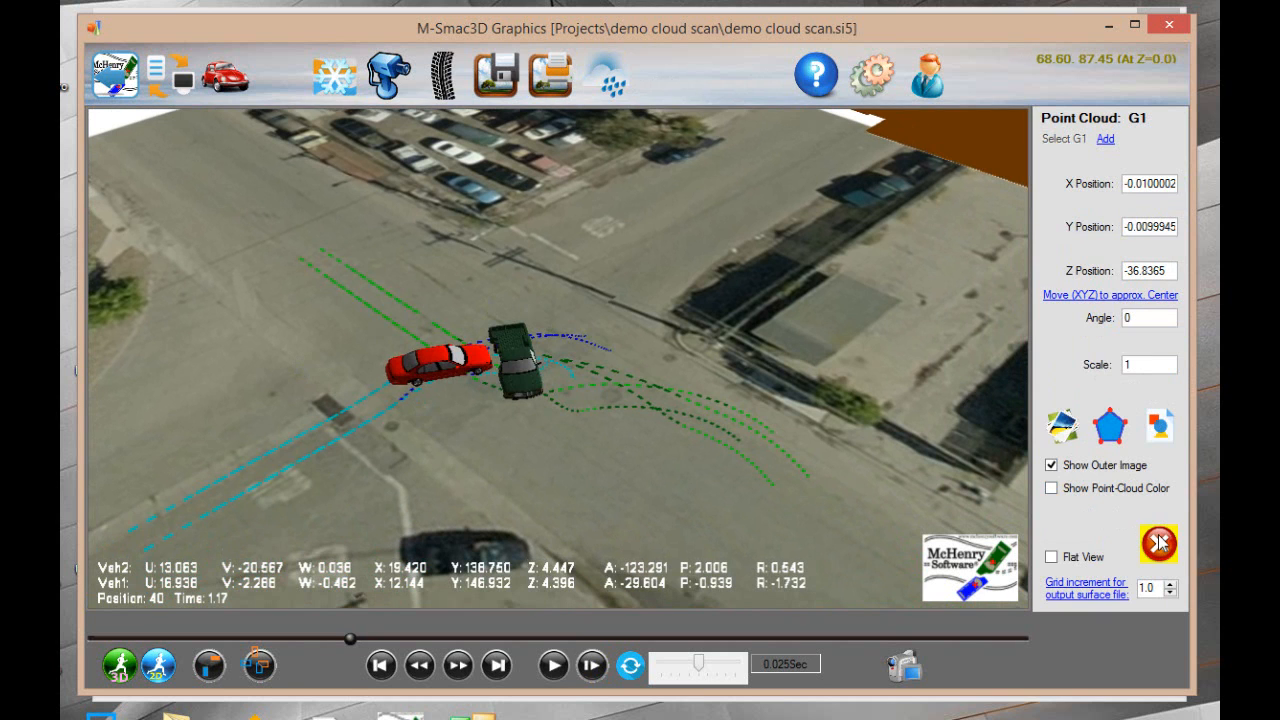
Close the graphics window and rerun the 3D simulation of the demo cloud scan project from M-Edit3D
{"action": "left_click", "coordinate": [1158, 29]}
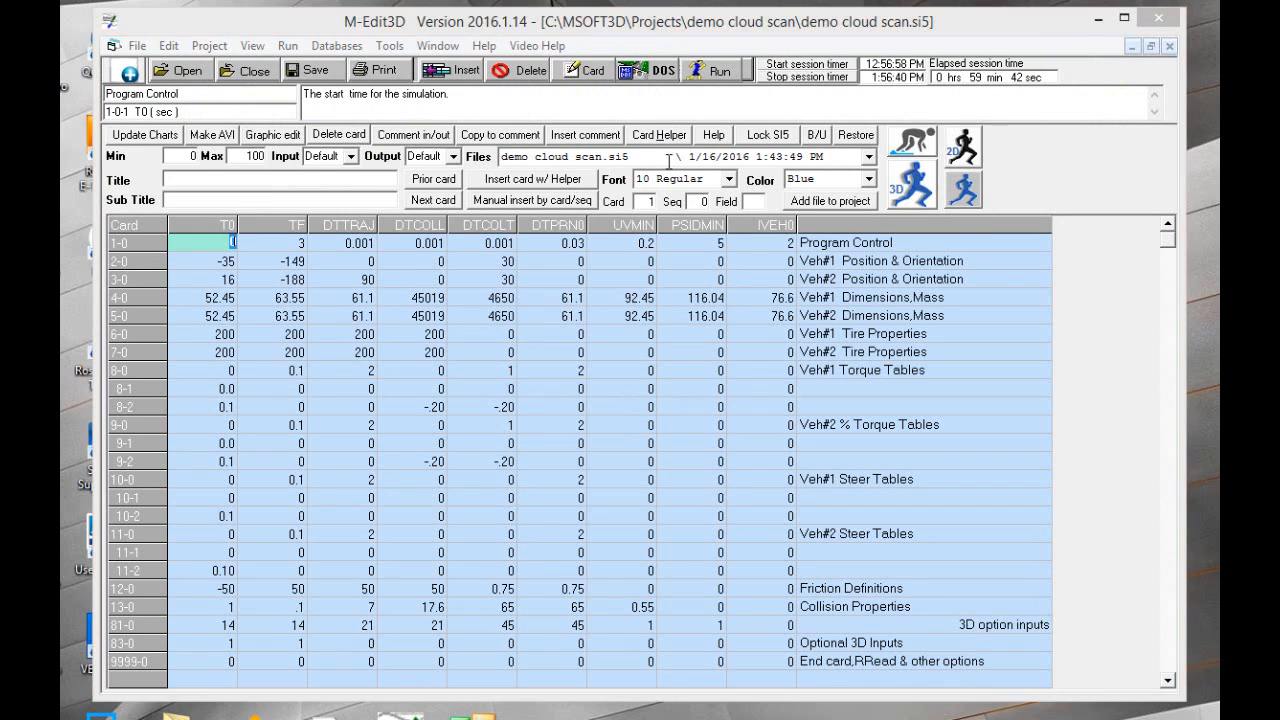
{"action": "left_click", "coordinate": [930, 190]}
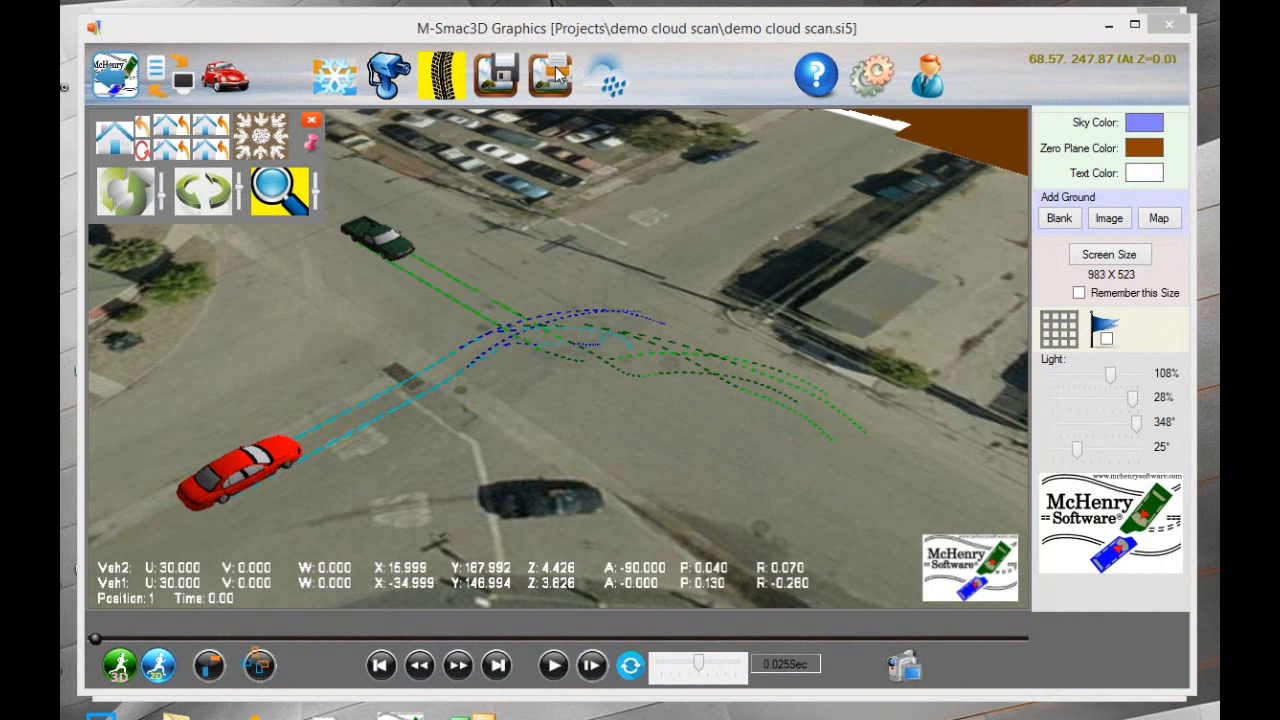
Review the friction zone, tracking camera, tire track and point cloud settings, and Vehicle 1's properties
{"action": "left_click", "coordinate": [313, 84]}
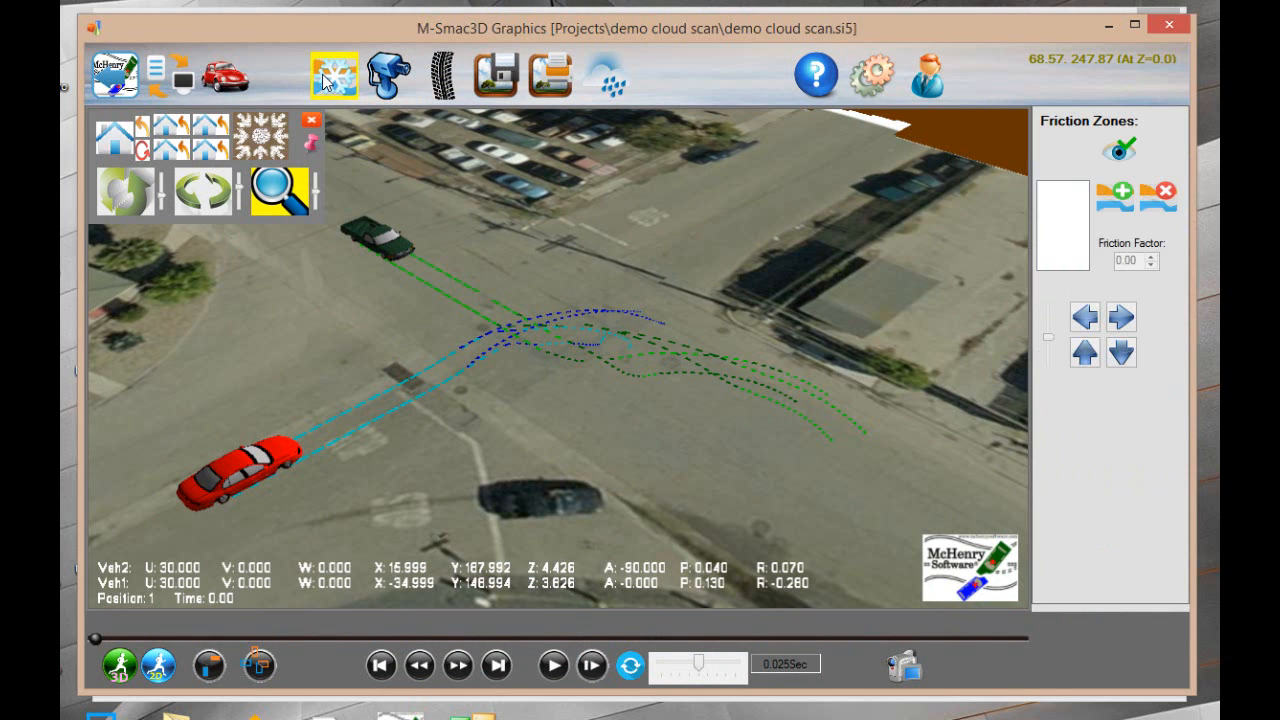
{"action": "left_click", "coordinate": [388, 72]}
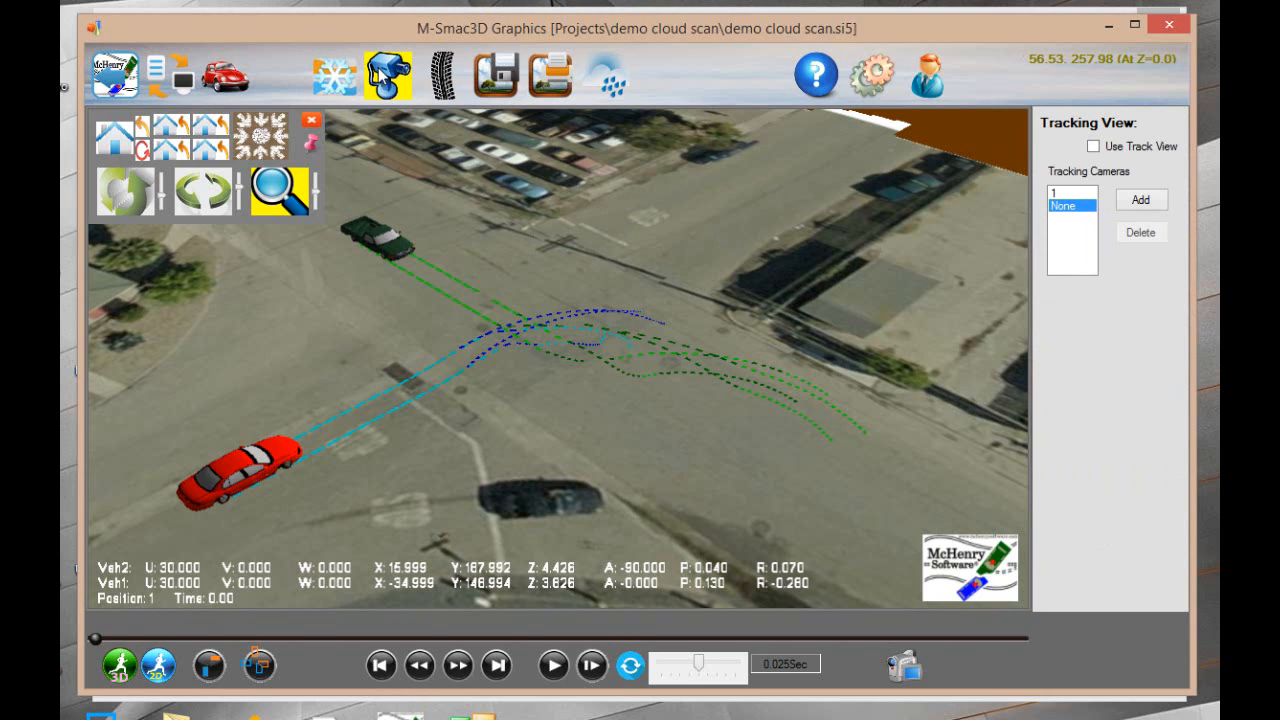
{"action": "left_click", "coordinate": [443, 74]}
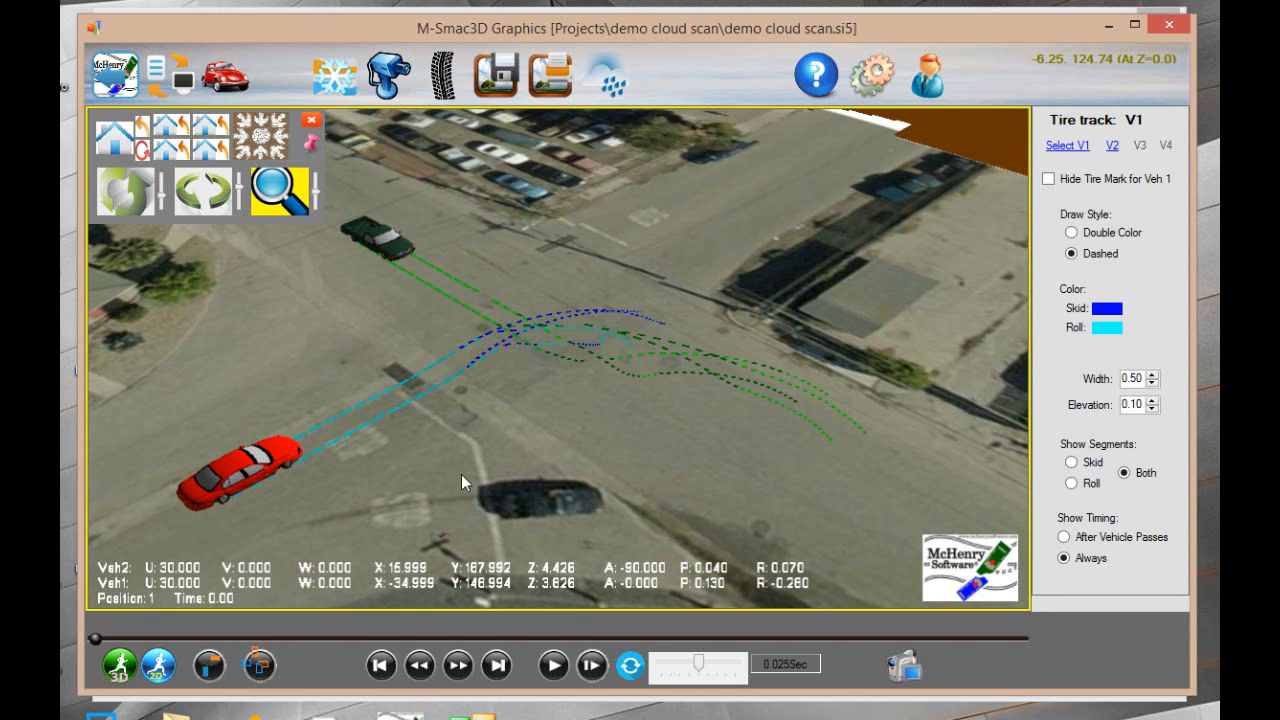
{"action": "left_click", "coordinate": [340, 434]}
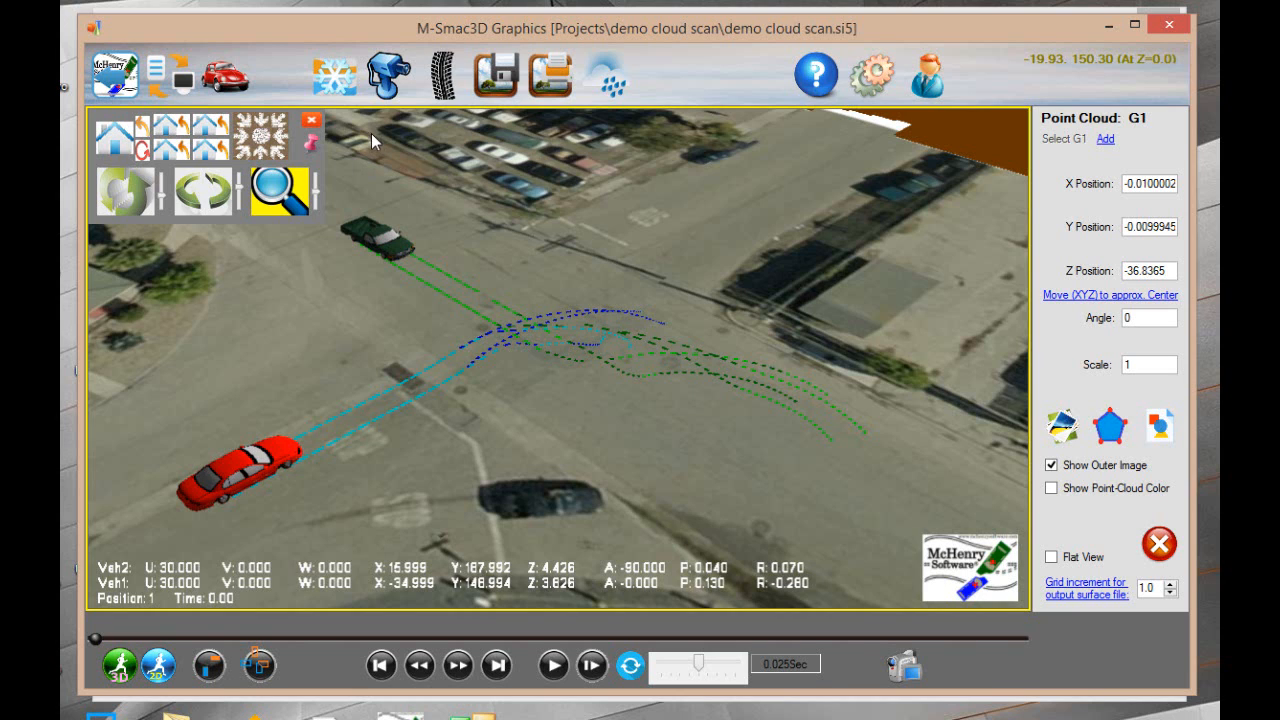
{"action": "left_click", "coordinate": [443, 74]}
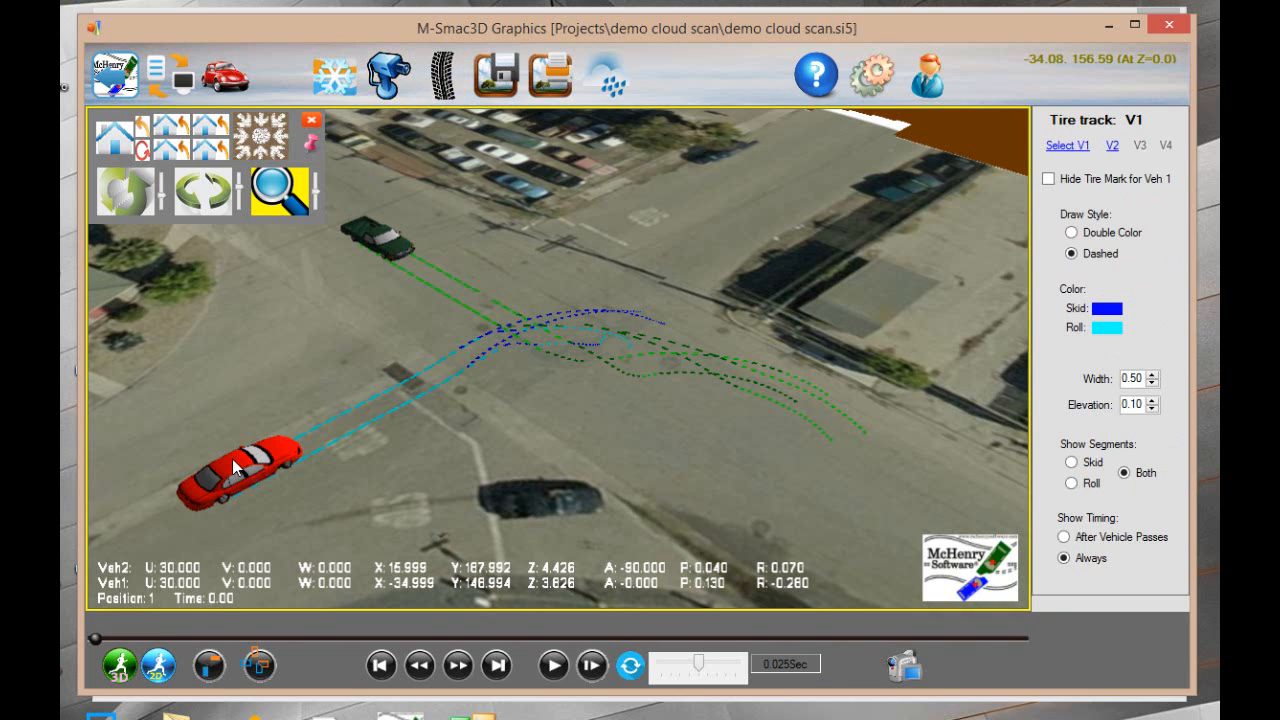
{"action": "left_click", "coordinate": [232, 459]}
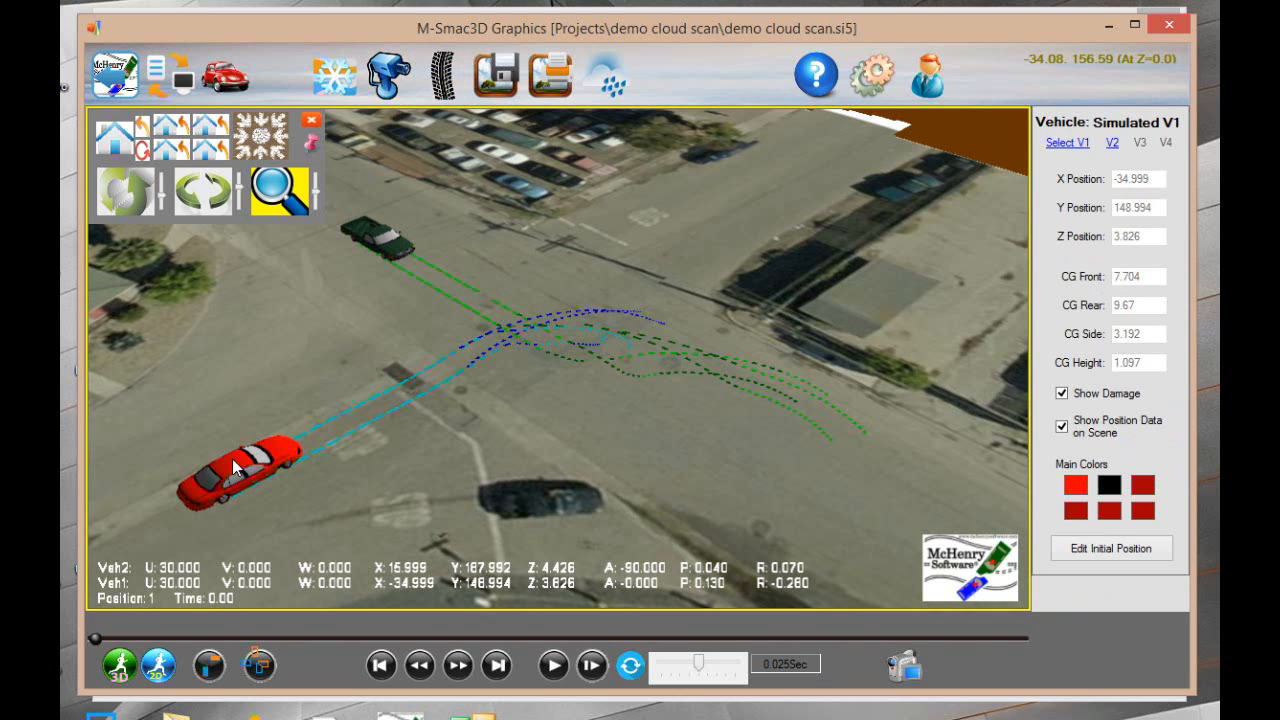
Set Vehicle 1's tire track colors to red for skid and light red for roll, and play the simulation
{"action": "left_click", "coordinate": [438, 80]}
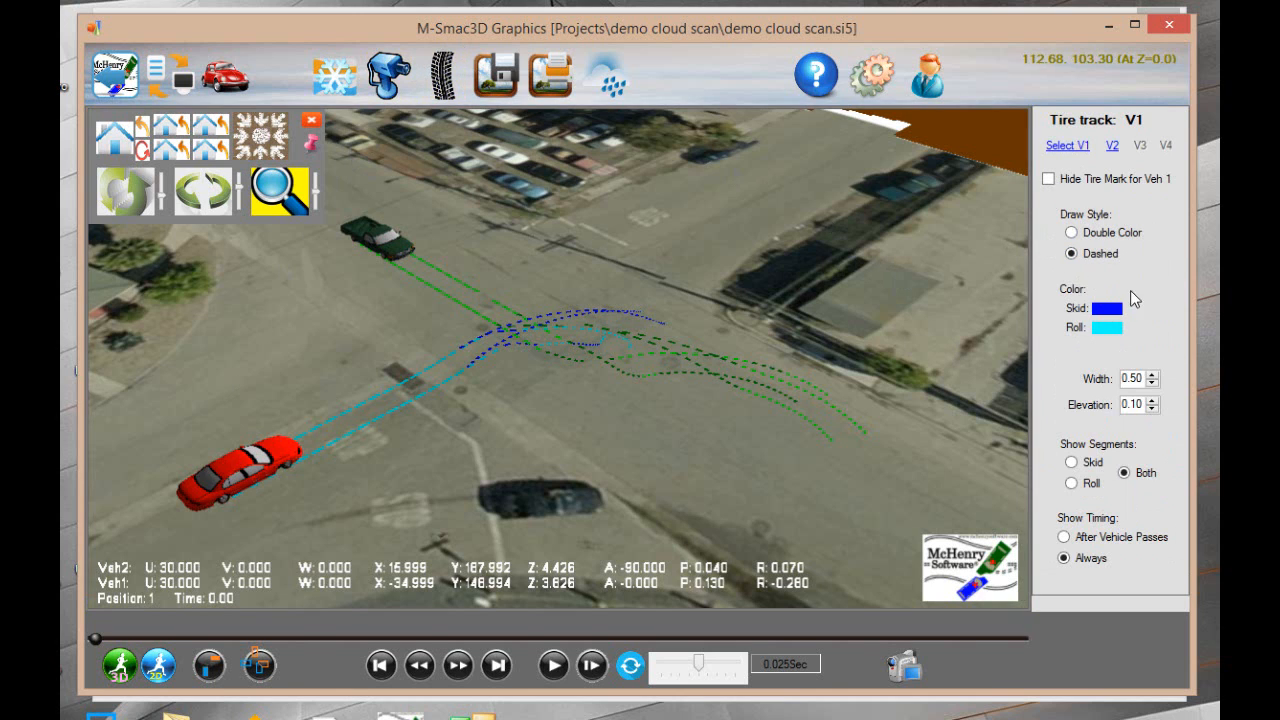
{"action": "left_click", "coordinate": [1106, 309]}
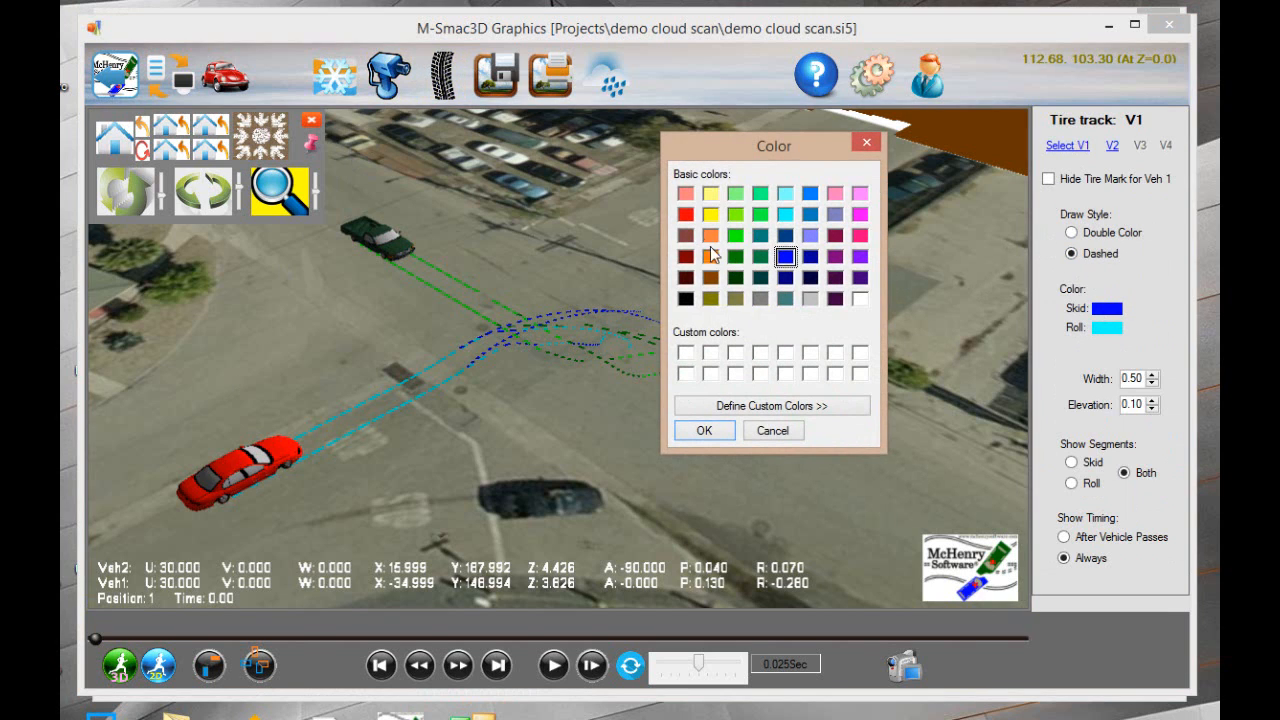
{"action": "left_click", "coordinate": [685, 218]}
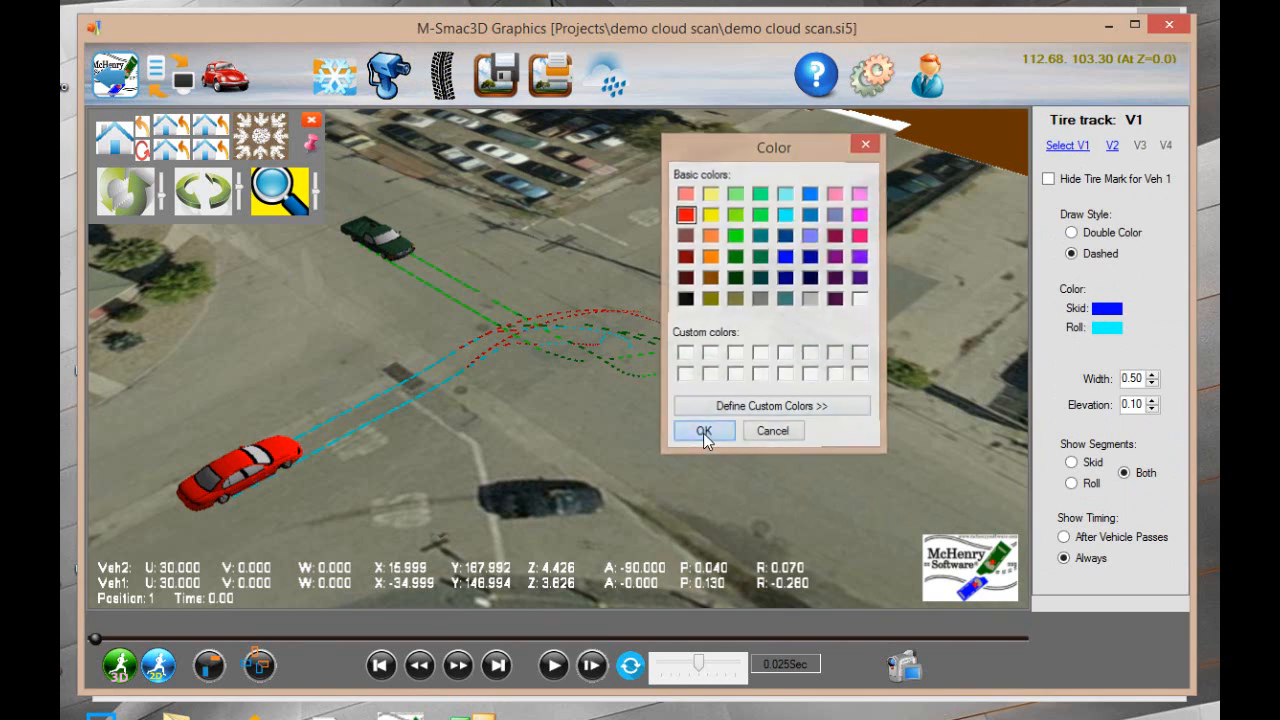
{"action": "left_click", "coordinate": [705, 432]}
{"action": "left_click", "coordinate": [1107, 328]}
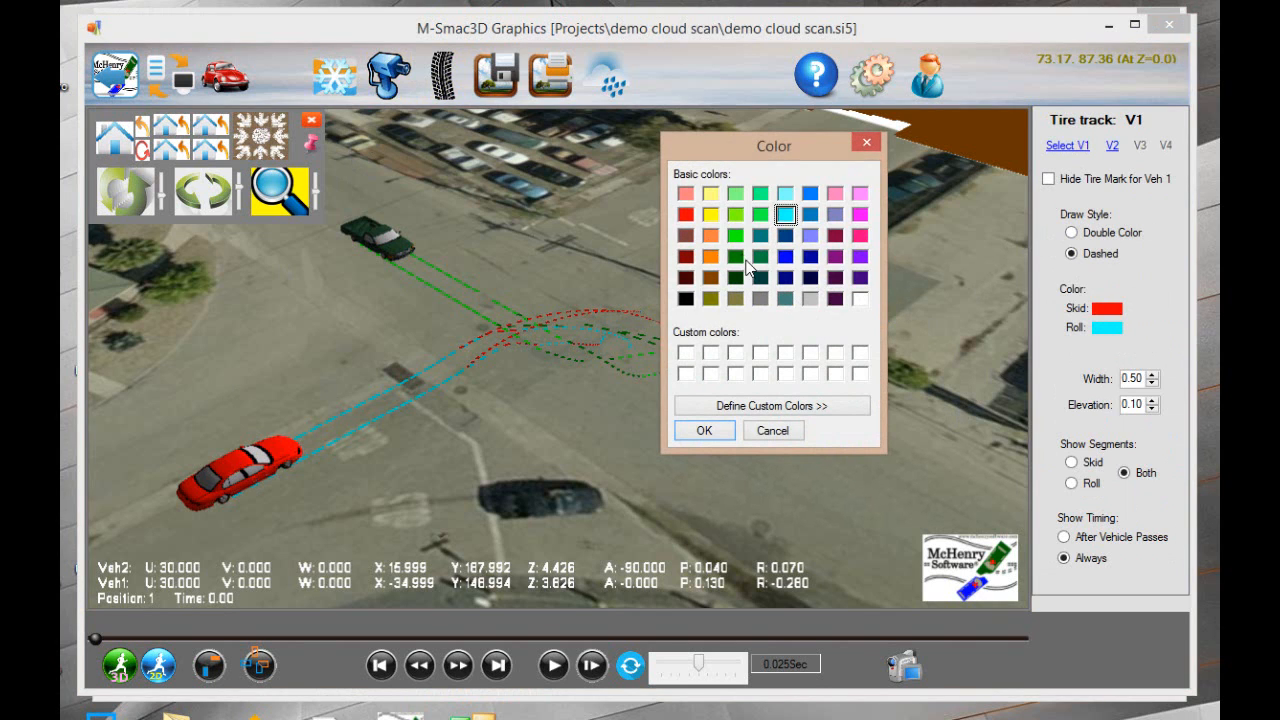
{"action": "left_click", "coordinate": [684, 194]}
{"action": "left_click", "coordinate": [704, 430]}
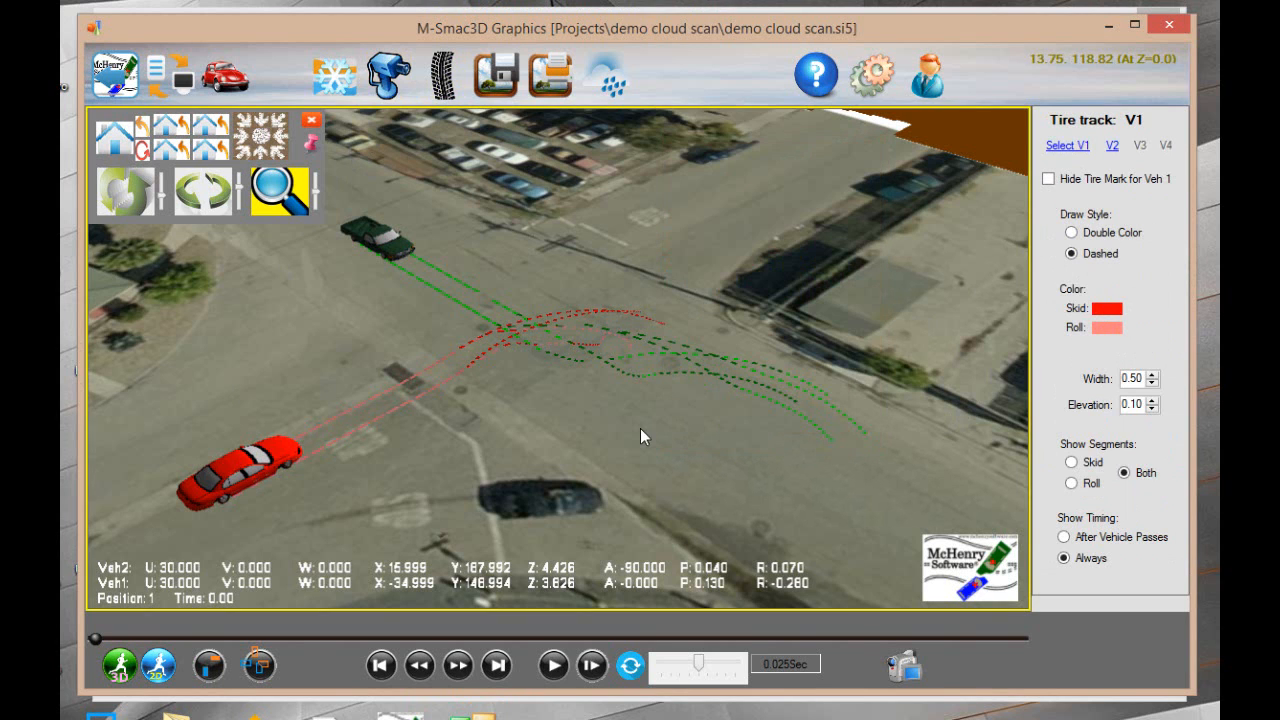
{"action": "left_click", "coordinate": [555, 667]}
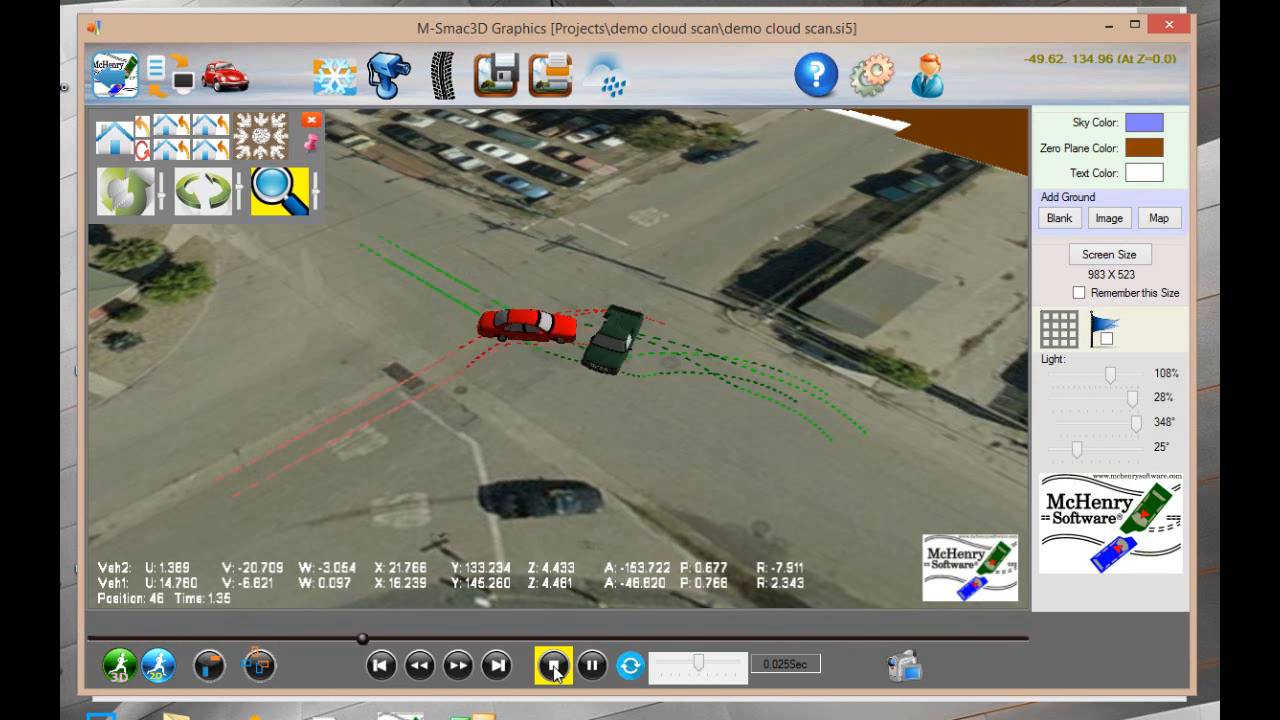